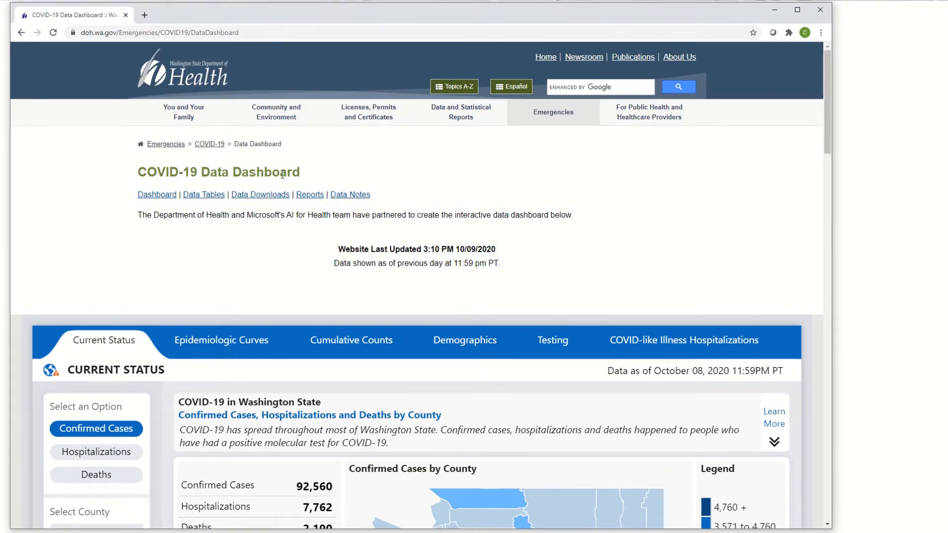
Step: Expand the Confirmed Cases, Hospitalizations and Deaths by County table under Summary Data Tables
scroll(296, 175, down, 2)
scroll(244, 176, down, 3)
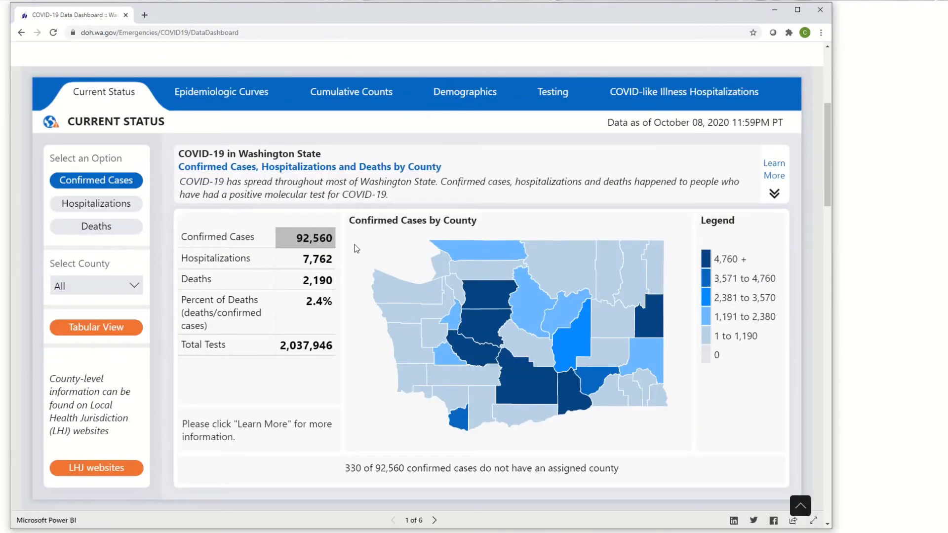
scroll(354, 244, down, 4)
scroll(494, 166, down, 2)
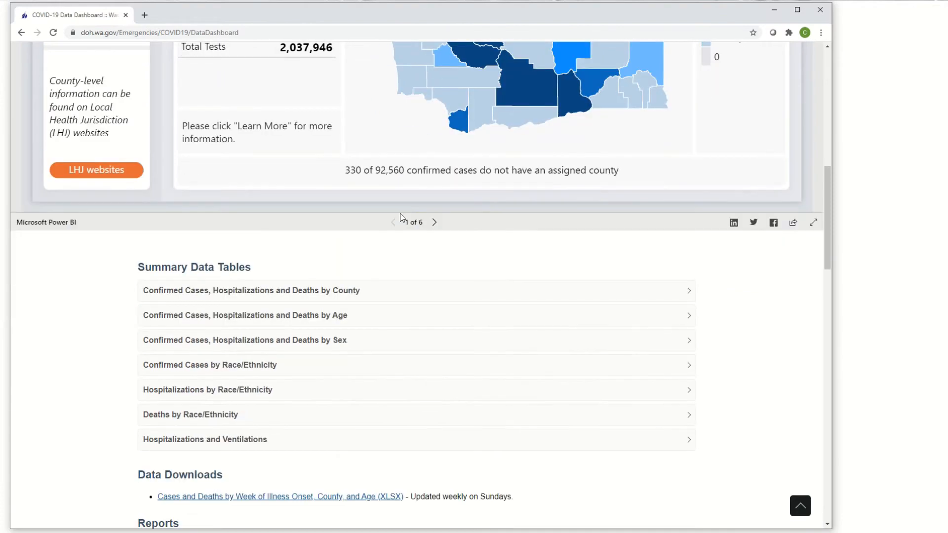
click(333, 293)
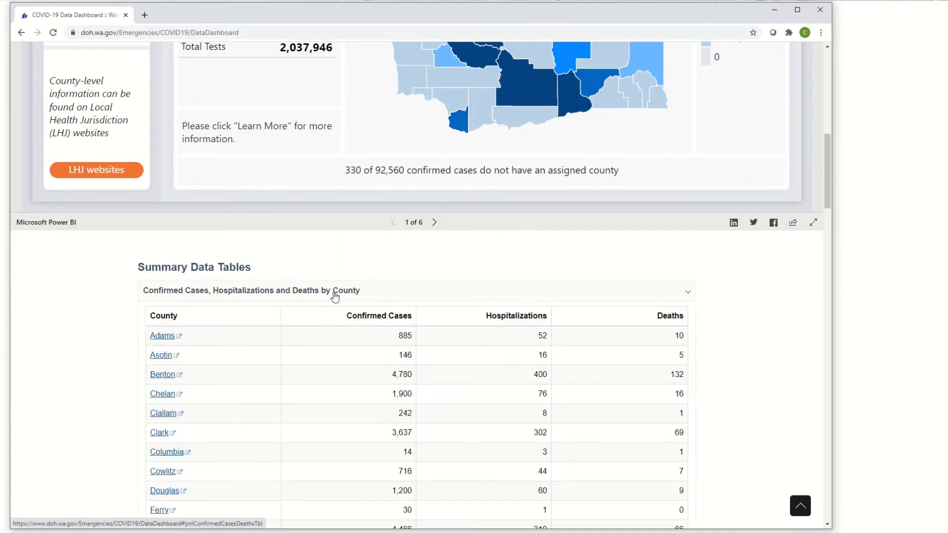
Step: Copy all county rows from Adams through Unassigned in the county table, leaving out the header and Total rows
scroll(294, 277, down, 3)
scroll(297, 281, down, 12)
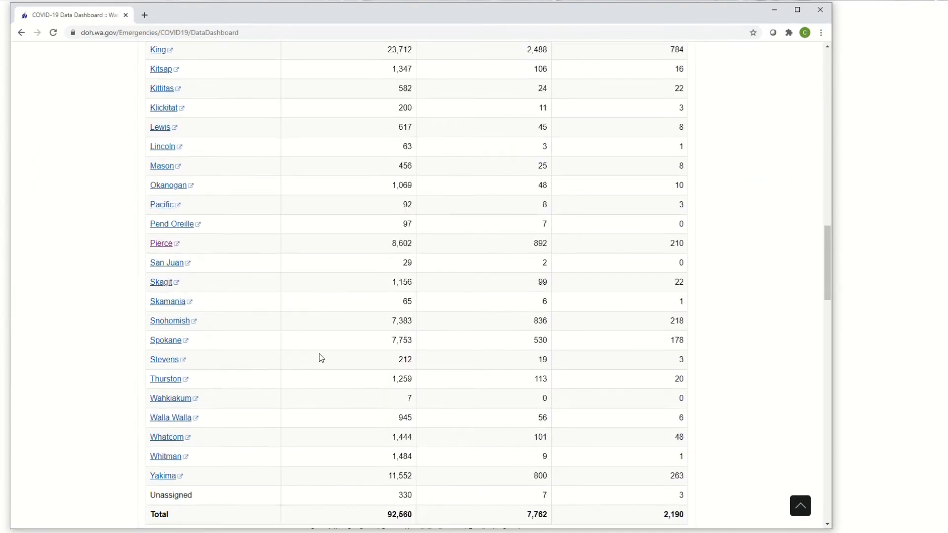
scroll(326, 385, up, 10)
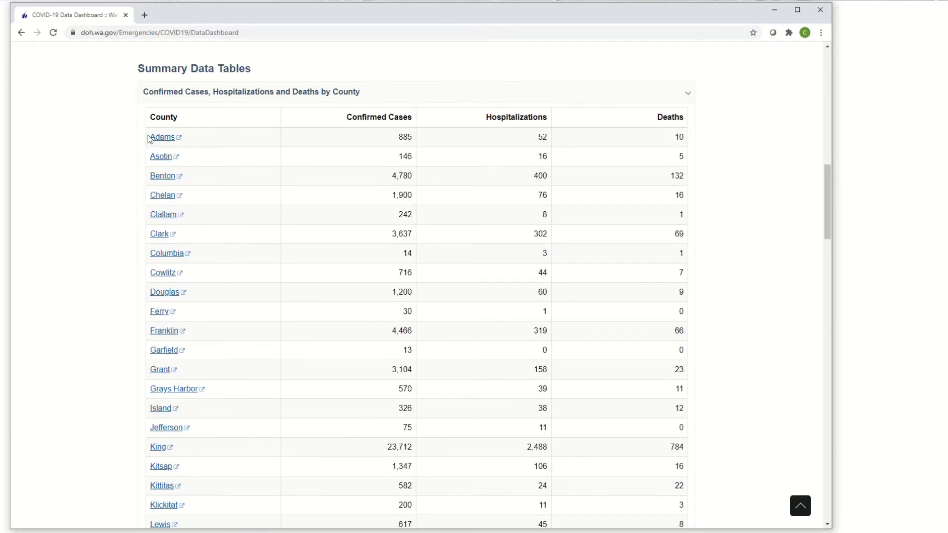
drag(147, 135, 686, 345)
scroll(489, 228, down, 4)
scroll(536, 248, down, 7)
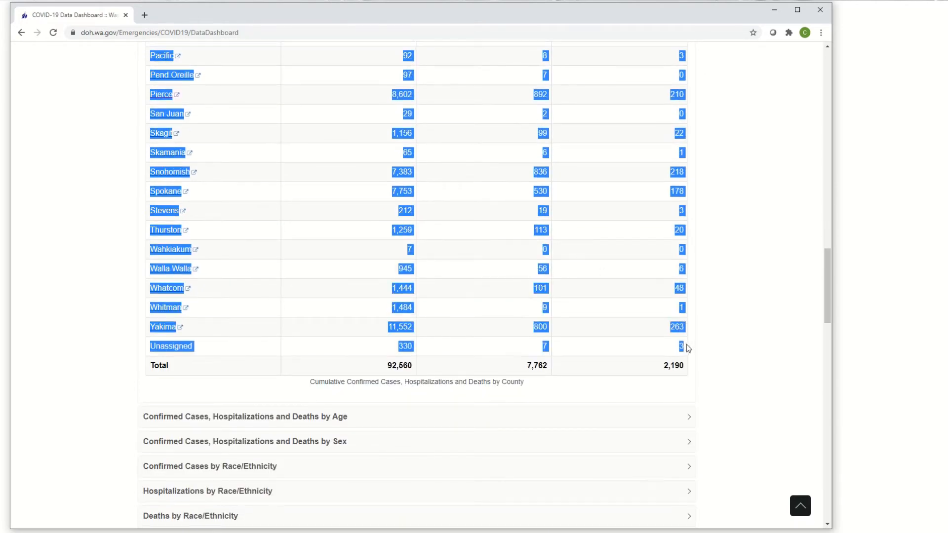
right_click(675, 329)
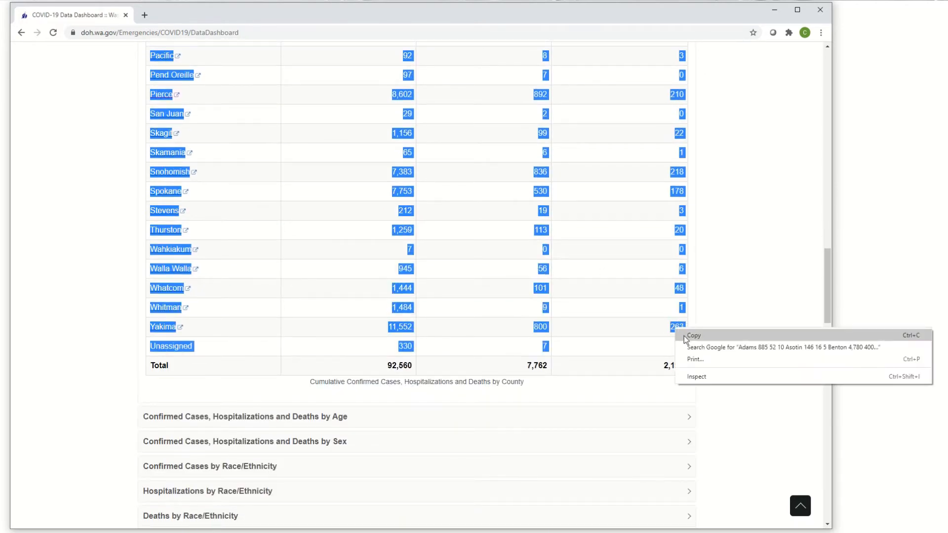
click(686, 337)
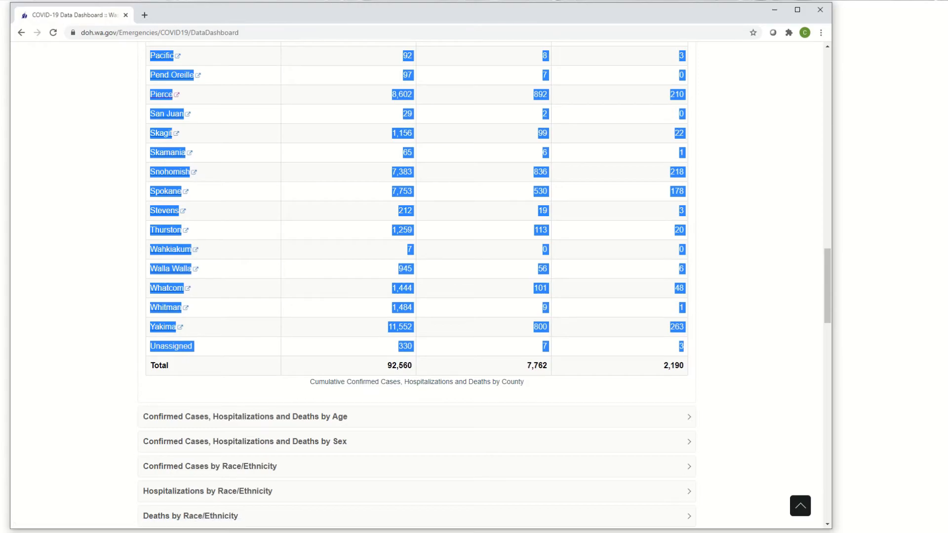
Step: Switch to the COVID_19_WA_Data_For_GIS.xls workbook in Excel and paste the county data at A2 of WA_Staging, matching destination formatting
click(357, 532)
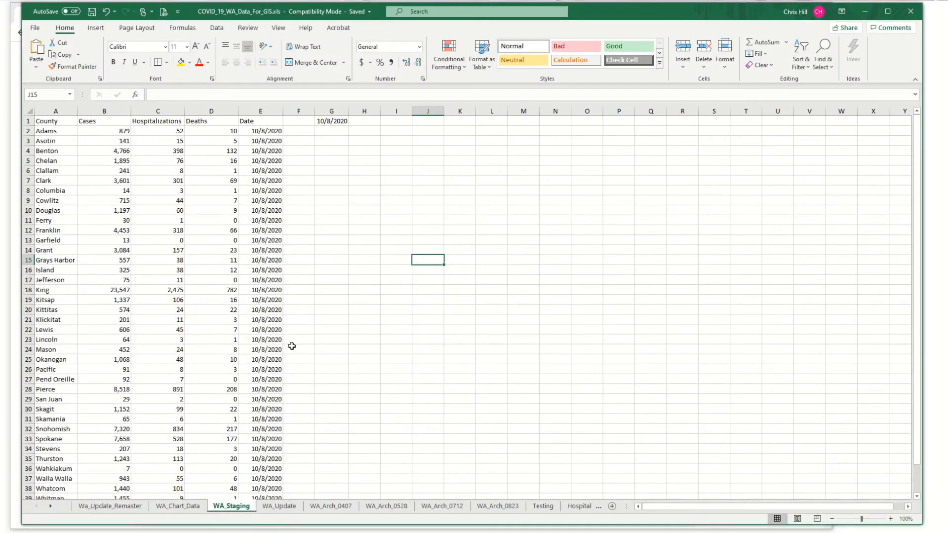
click(48, 133)
right_click(47, 132)
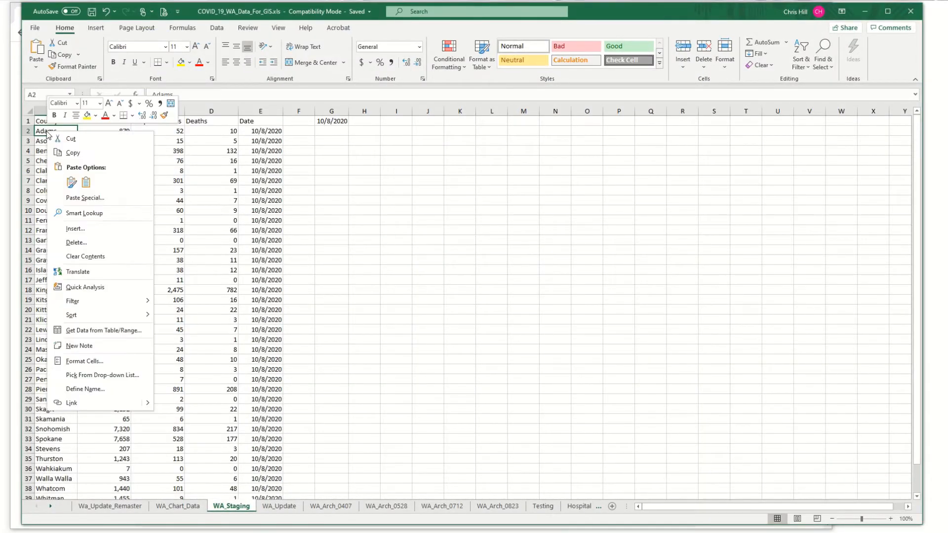
click(84, 181)
scroll(139, 336, down, 3)
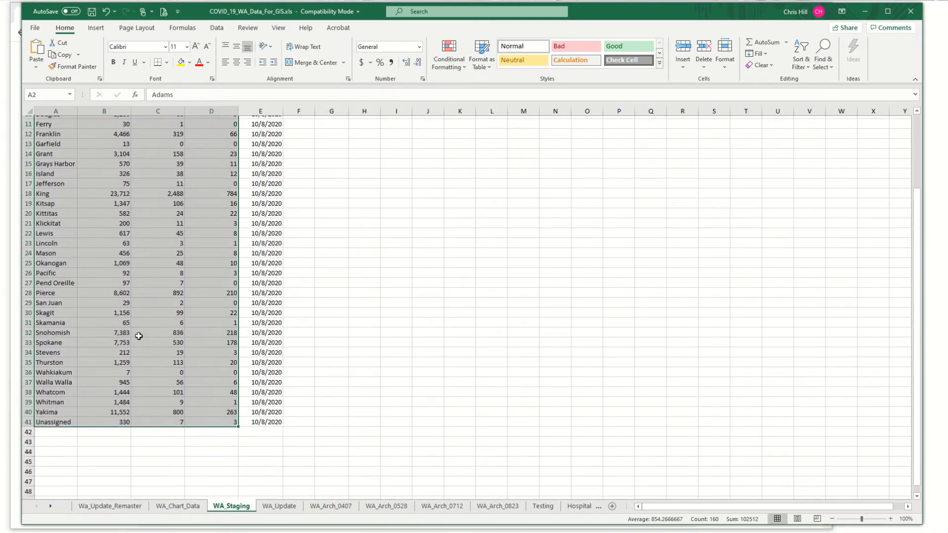
scroll(137, 335, up, 3)
Step: Set the date in cell G1 of the WA_Staging sheet to 10/9/2020
click(332, 122)
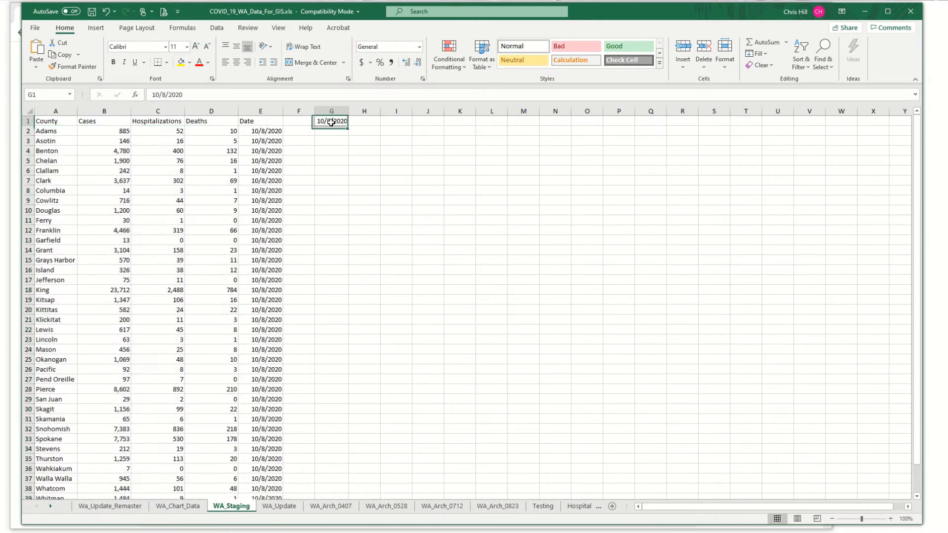
click(167, 96)
key(BackSpace)
text(9)
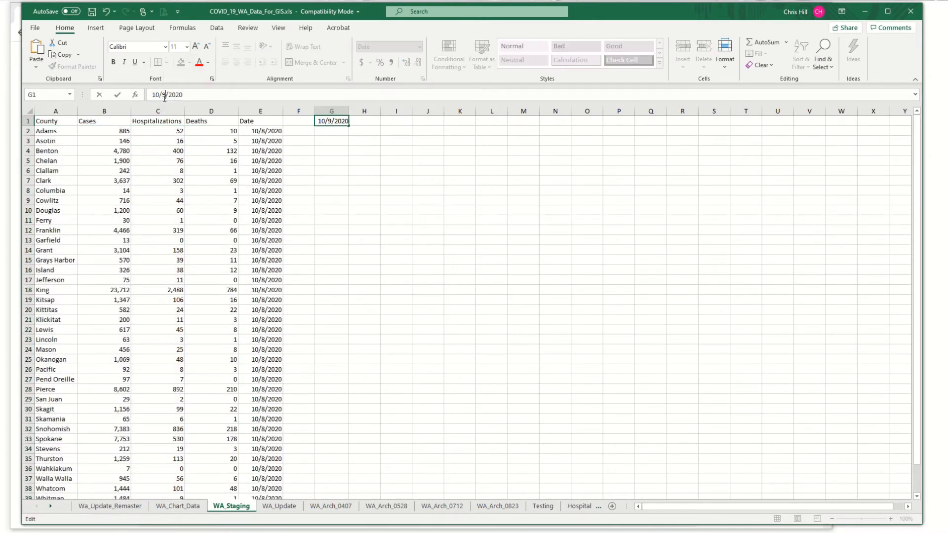
key(Return)
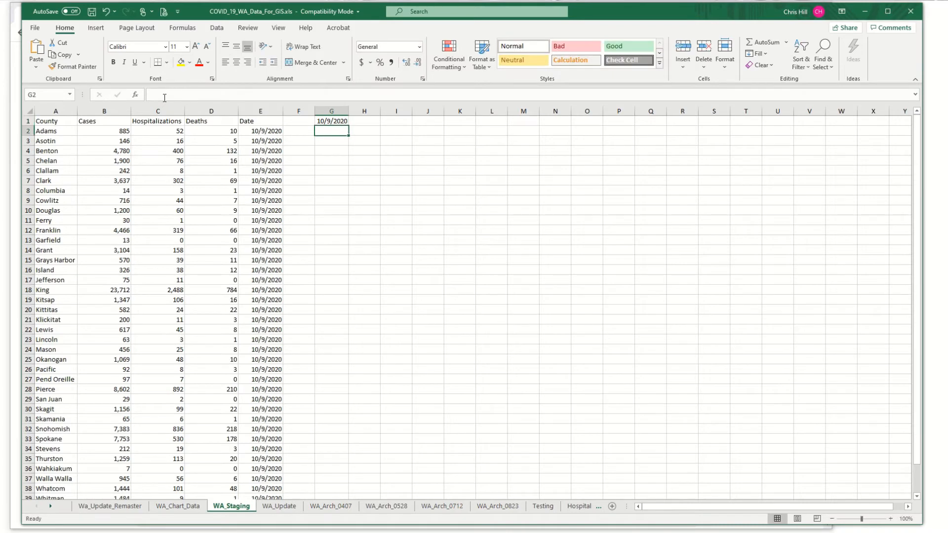
Step: Copy the complete staging table with its headers, A1:E41, on the WA_Staging sheet
click(46, 122)
drag(45, 121, 256, 532)
drag(265, 479, 266, 479)
right_click(266, 480)
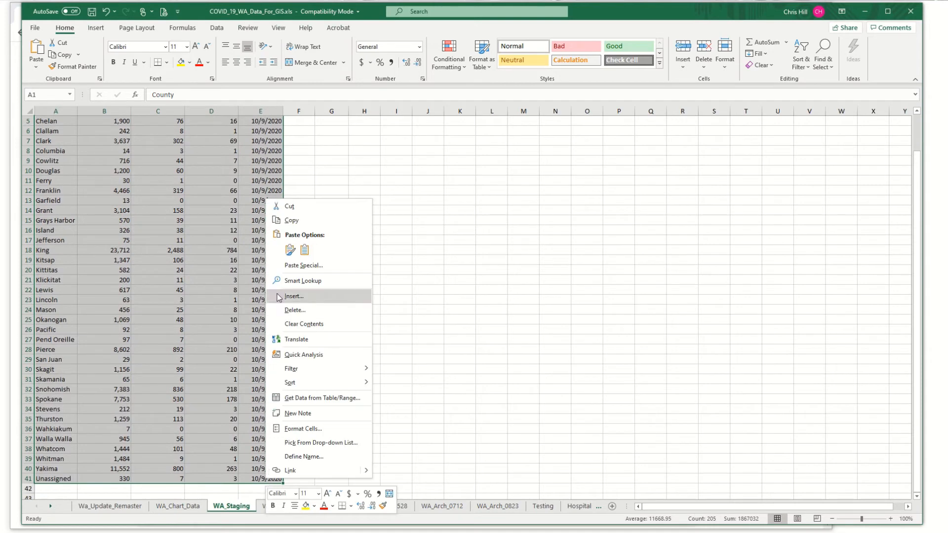
click(291, 221)
scroll(307, 233, up, 2)
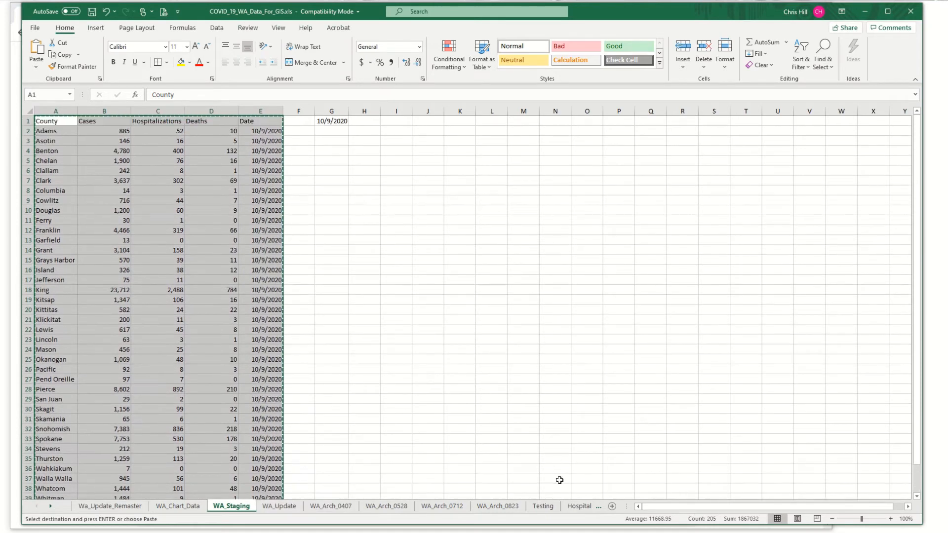
Step: Paste the staging table as values at FU1 on the WA_Arch_0823 sheet, beside the 10/8/2020 block
click(498, 507)
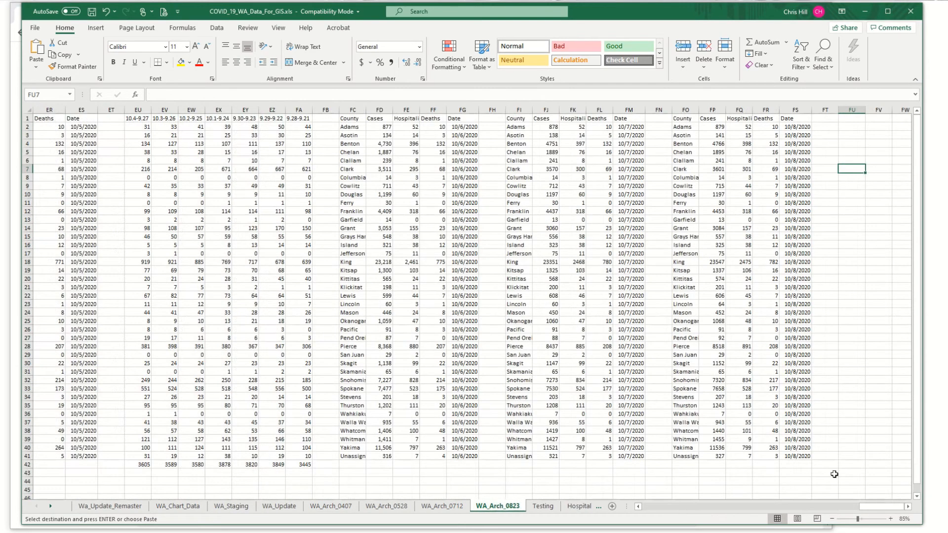
click(908, 507)
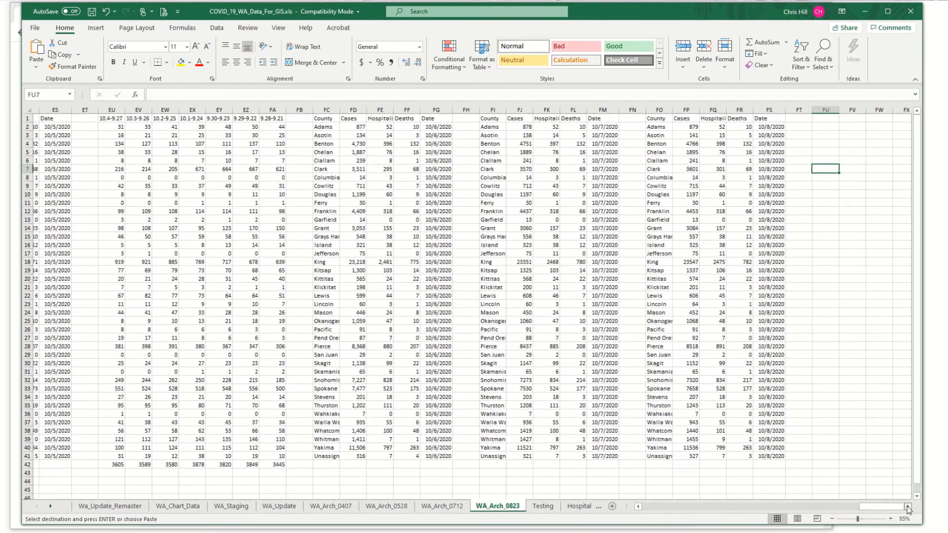
click(651, 119)
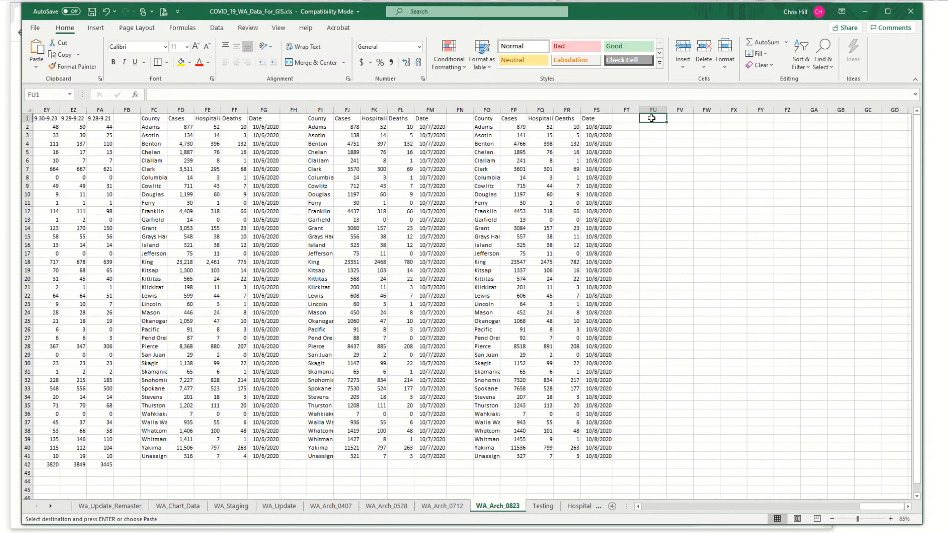
right_click(651, 118)
click(692, 170)
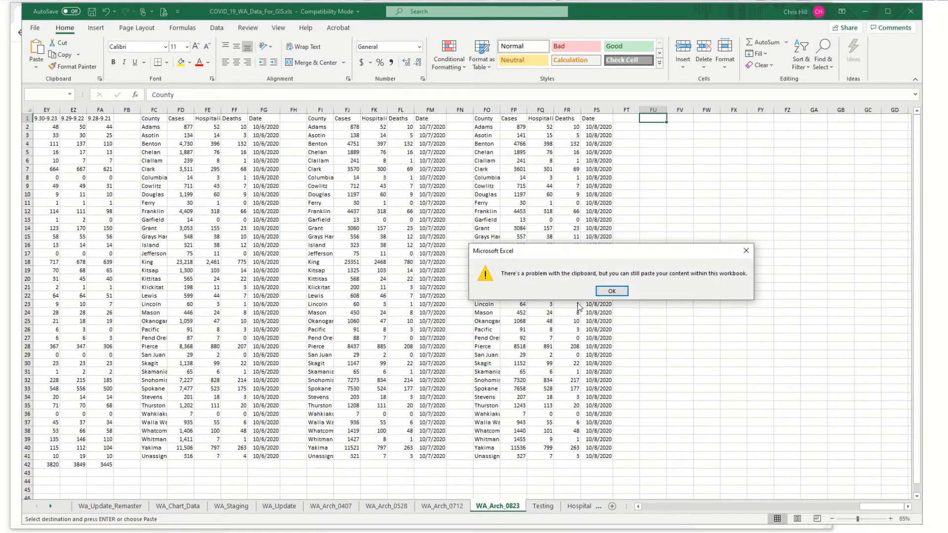
click(612, 294)
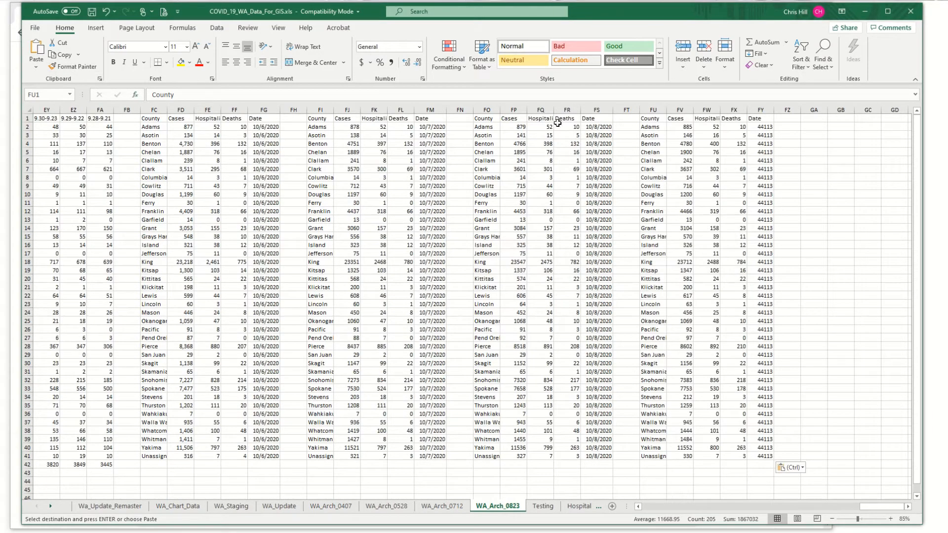
Step: Copy the date formatting of column FS to the Date column FY with Format Painter
click(592, 110)
double_click(72, 66)
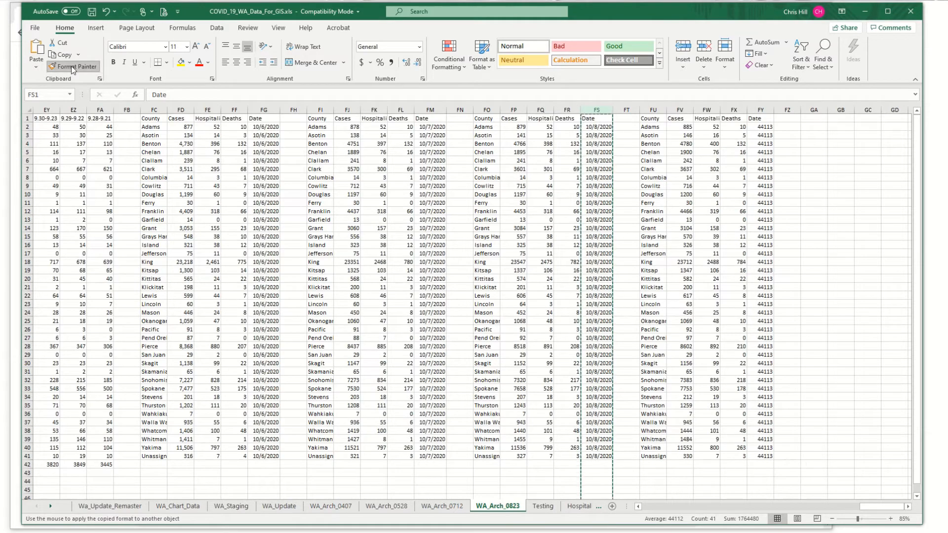
click(758, 110)
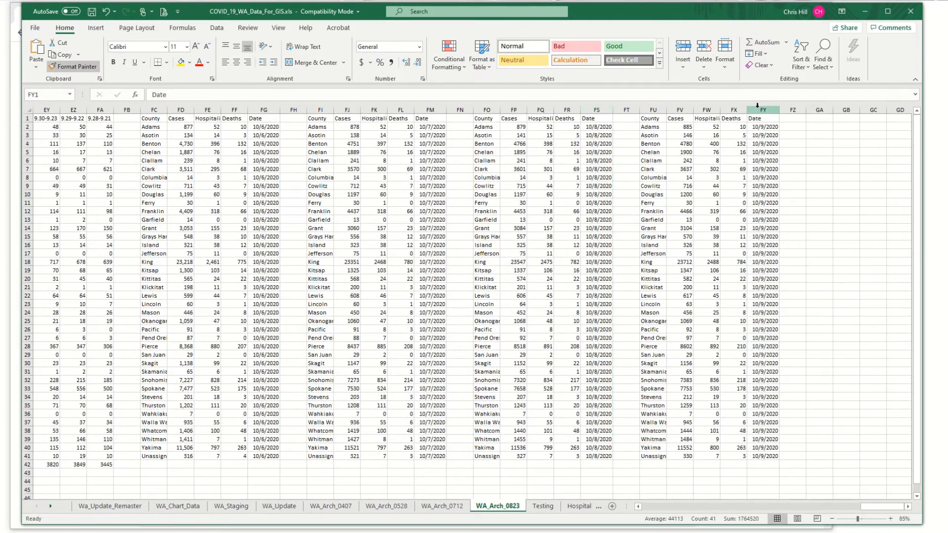
click(806, 169)
Step: Return to the WA_Staging sheet and save the workbook
click(229, 507)
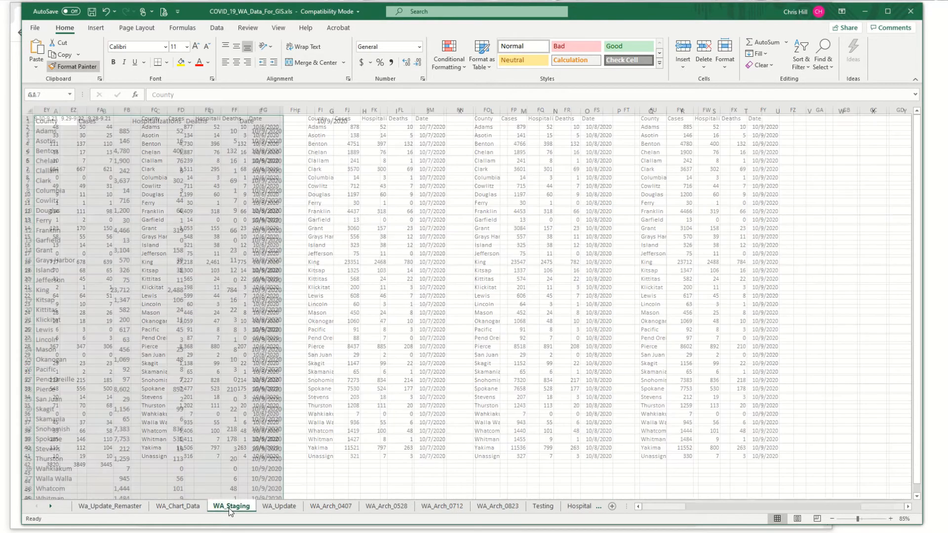
click(139, 239)
click(84, 190)
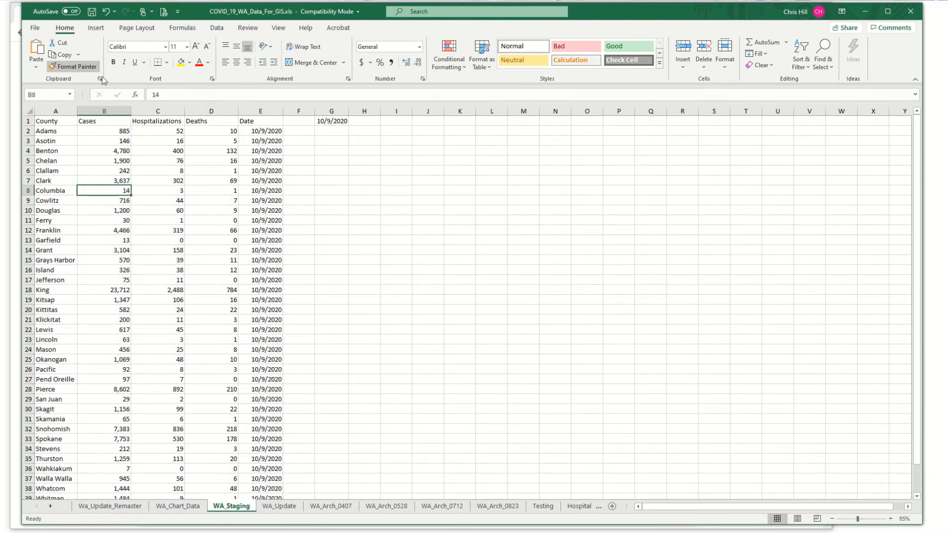
click(92, 15)
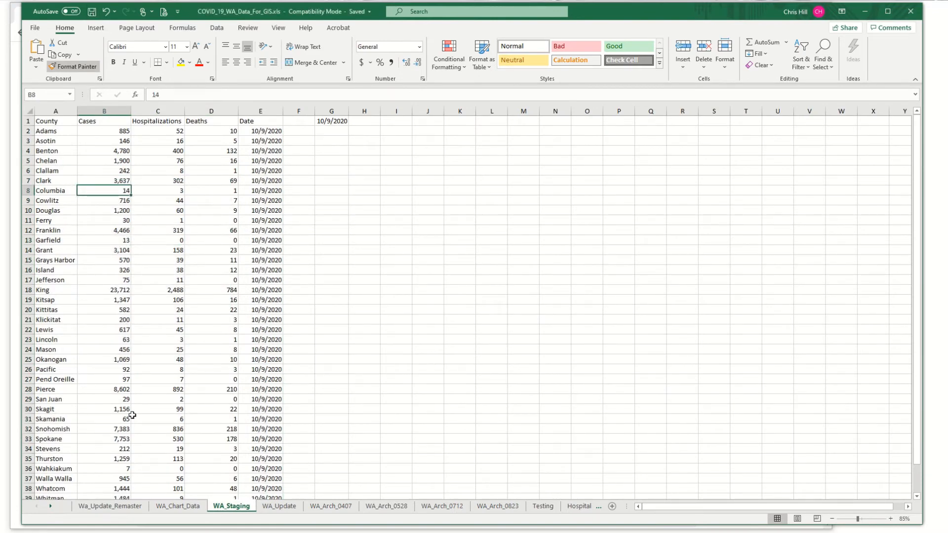
Step: On the Wa_Update_Remaster sheet, copy the D1_Cases_Week through D6_Cases_Week values for all counties, BW3:CB42
click(110, 506)
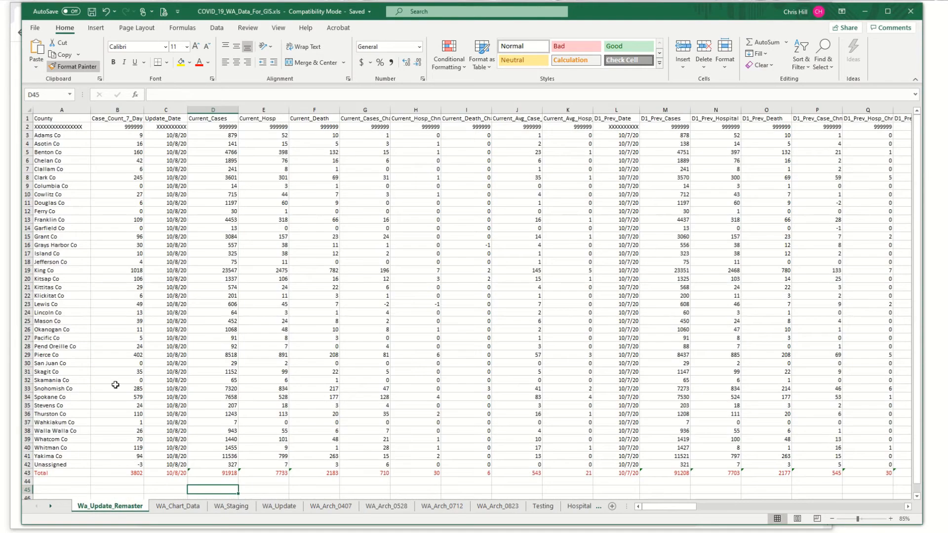
drag(154, 135, 825, 254)
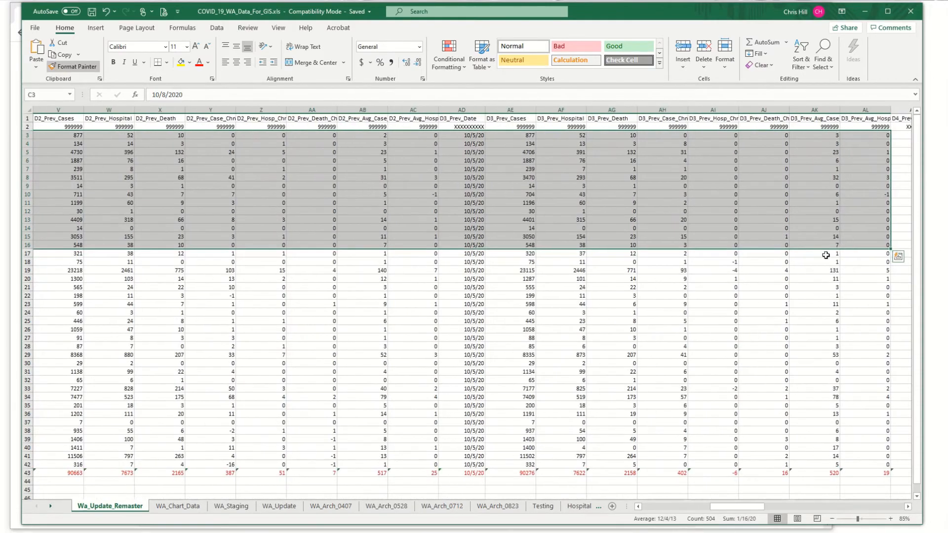
click(825, 253)
drag(756, 506, 897, 503)
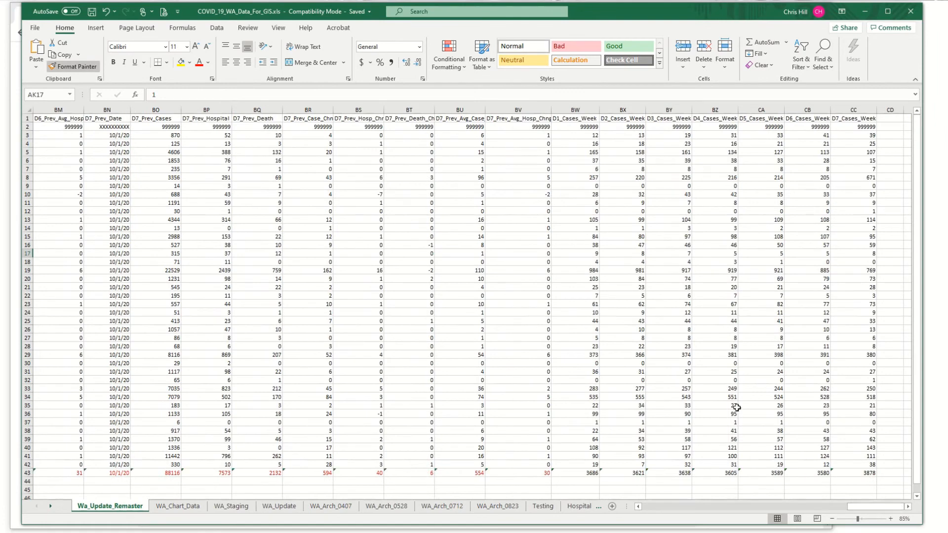
drag(570, 134, 818, 463)
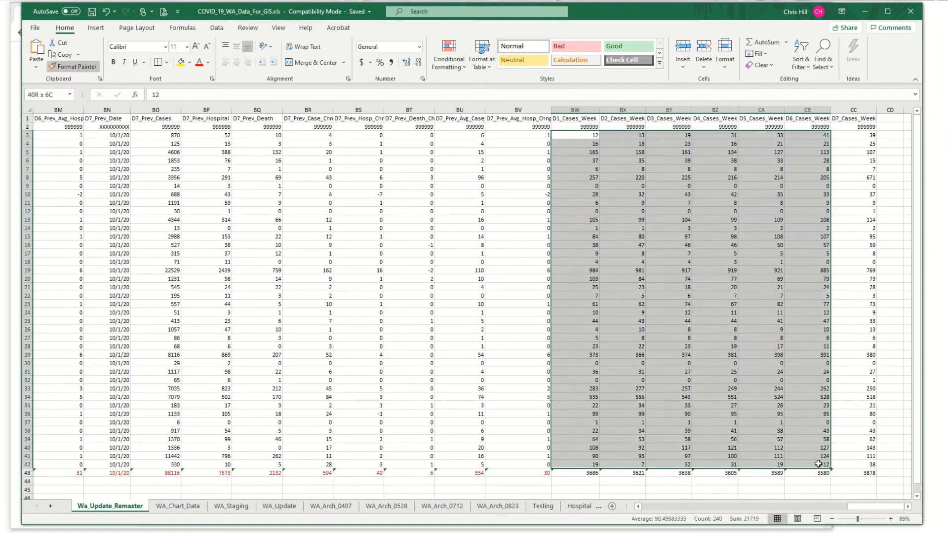
right_click(571, 140)
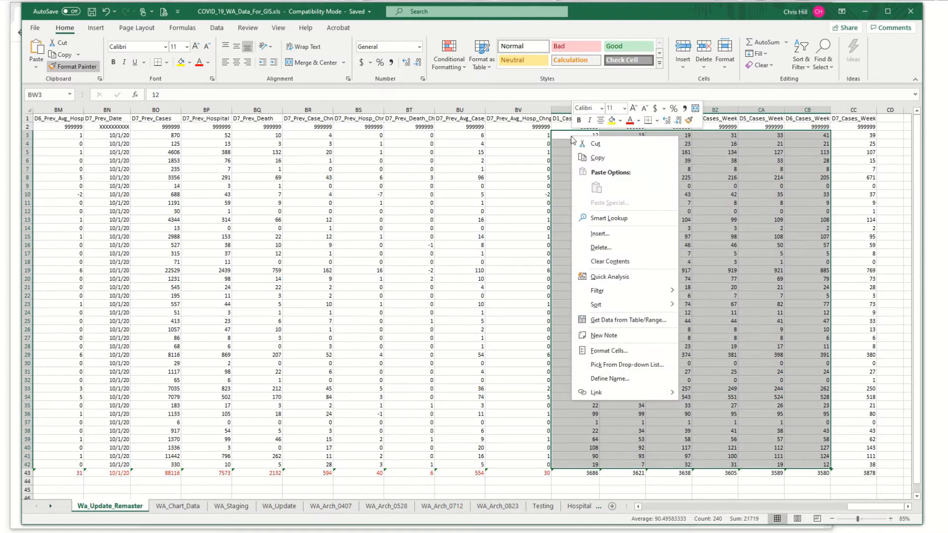
click(594, 158)
Step: Paste the copied weekly case counts as values at BX3, shifting them one day into the D2_Cases_Week through D7_Cases_Week columns
click(621, 136)
right_click(621, 136)
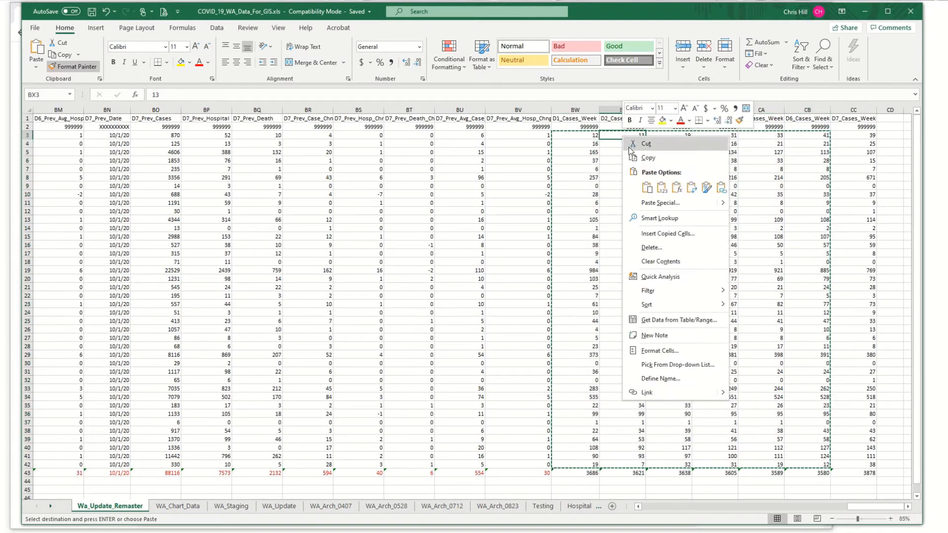
click(661, 187)
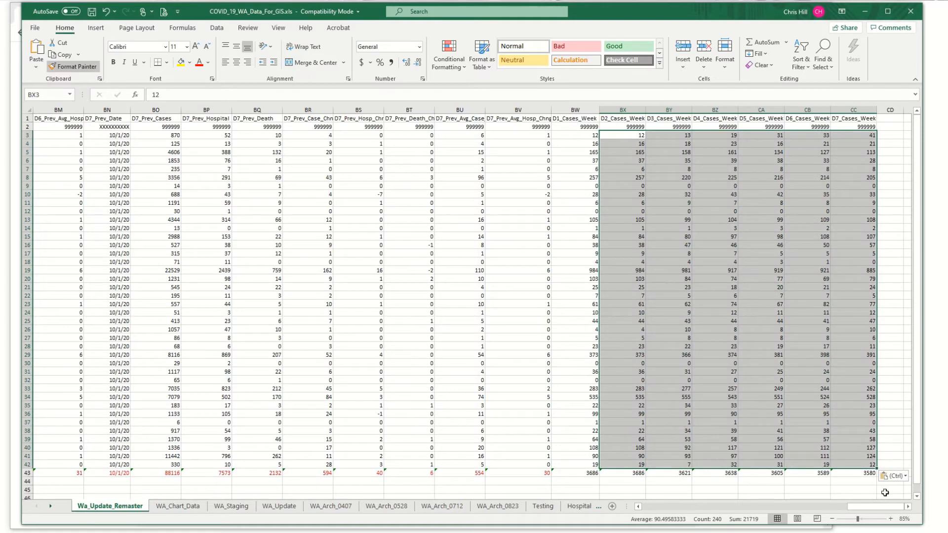
Step: Copy the Case_Count_7_Day values for all counties, B3:B42, on the Wa_Update_Remaster sheet
drag(883, 507, 670, 516)
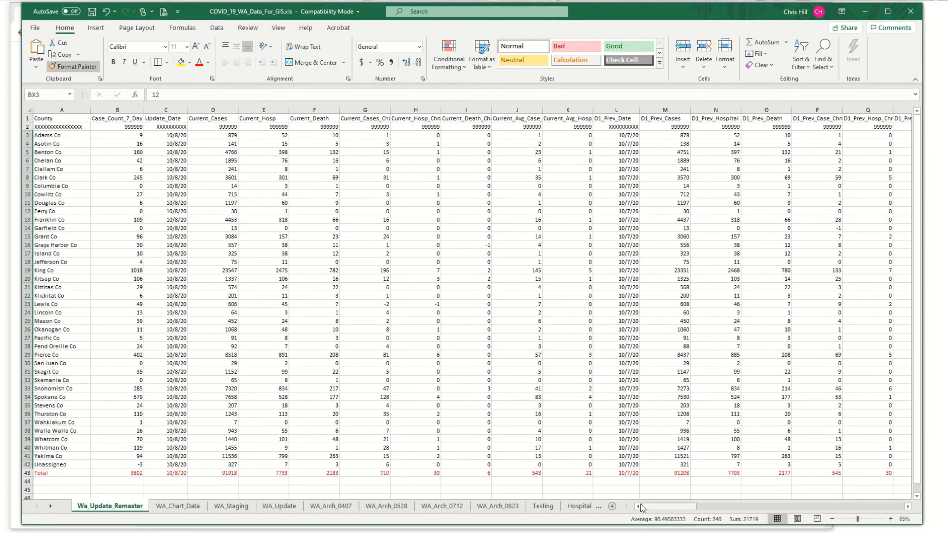
click(123, 134)
drag(123, 135, 120, 464)
right_click(121, 437)
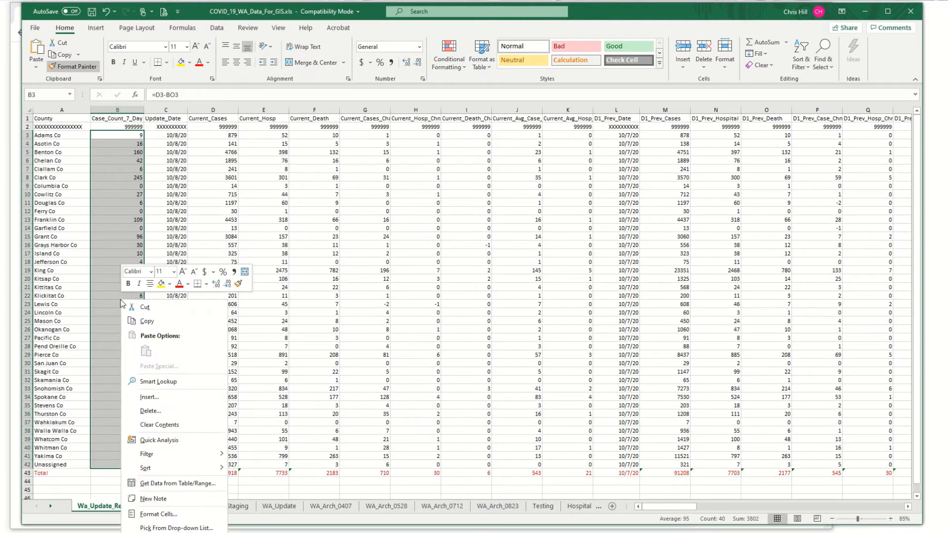
click(140, 363)
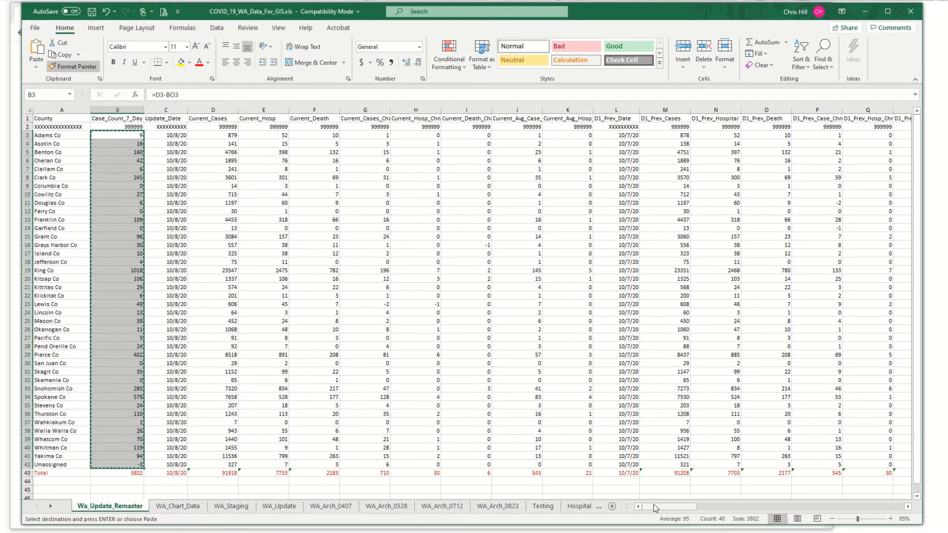
Step: Paste the copied seven-day case counts as values into the D1_Cases_Week column, starting at BW3
drag(669, 507, 868, 502)
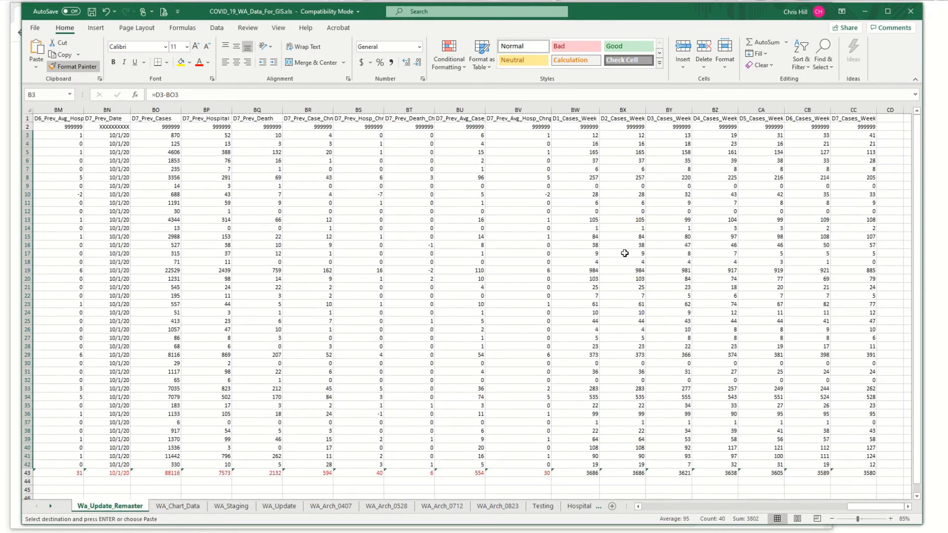
click(575, 135)
right_click(576, 136)
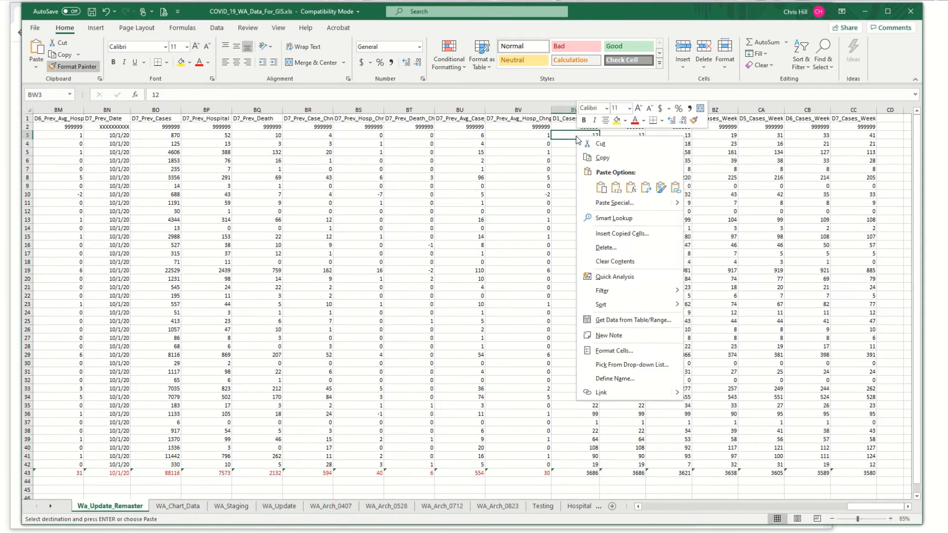
click(614, 188)
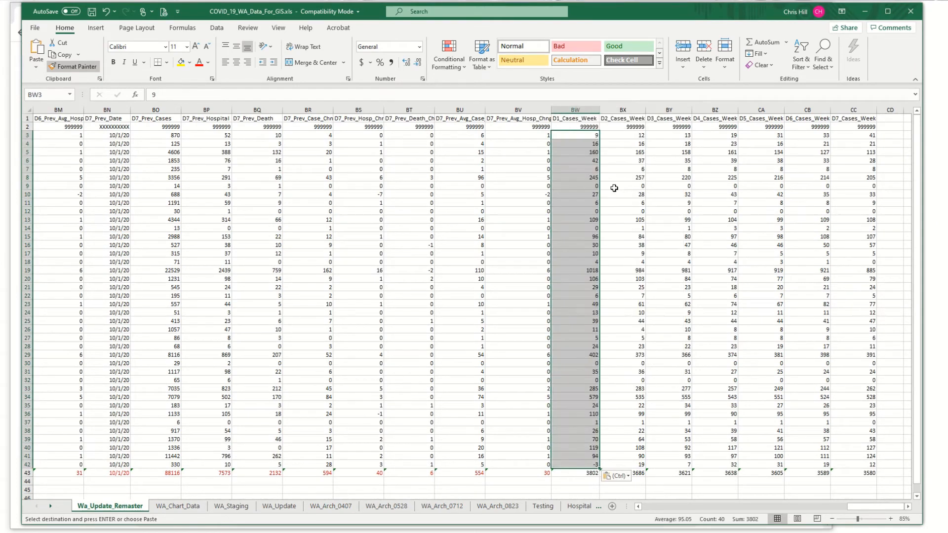
Step: Copy the current through D6 previous-day data for all counties, from Update_Date in C3 to BM42
drag(866, 507, 661, 527)
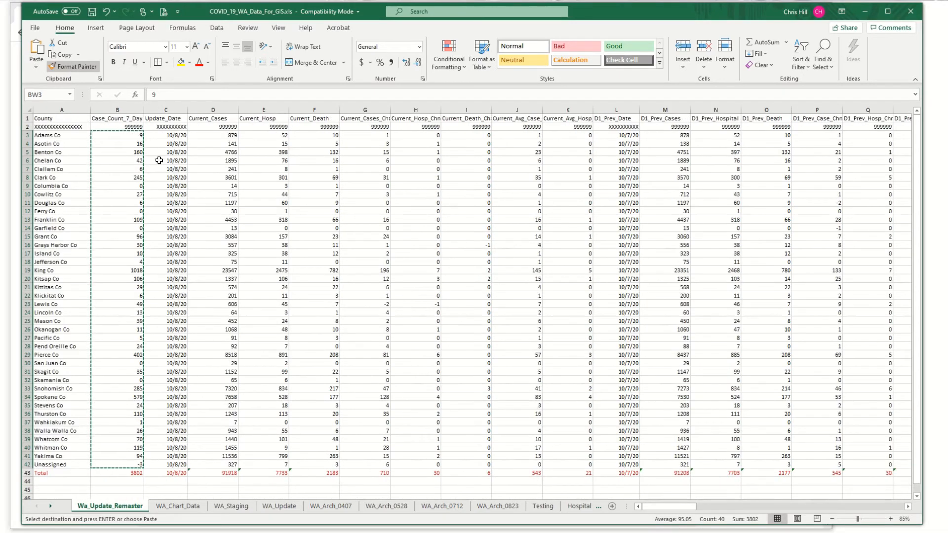
drag(162, 137, 316, 466)
right_click(308, 343)
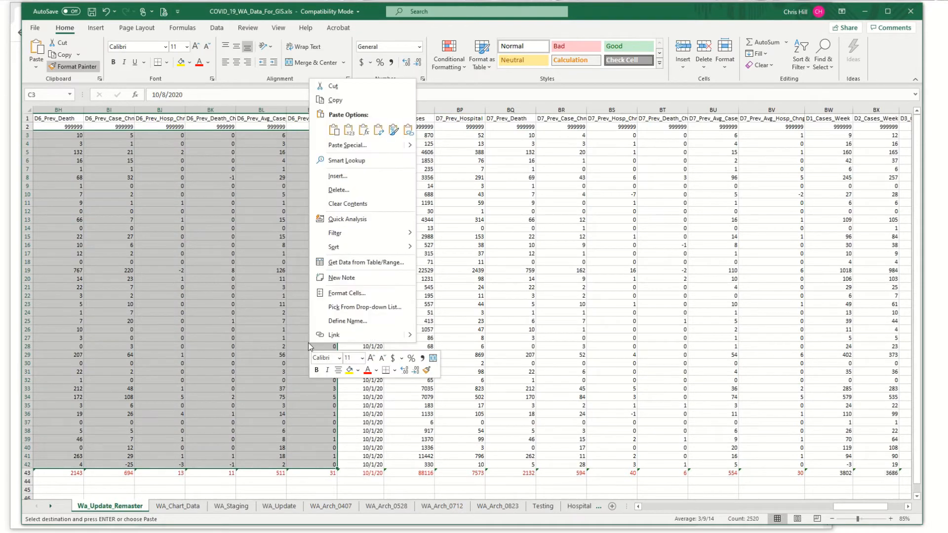
click(334, 101)
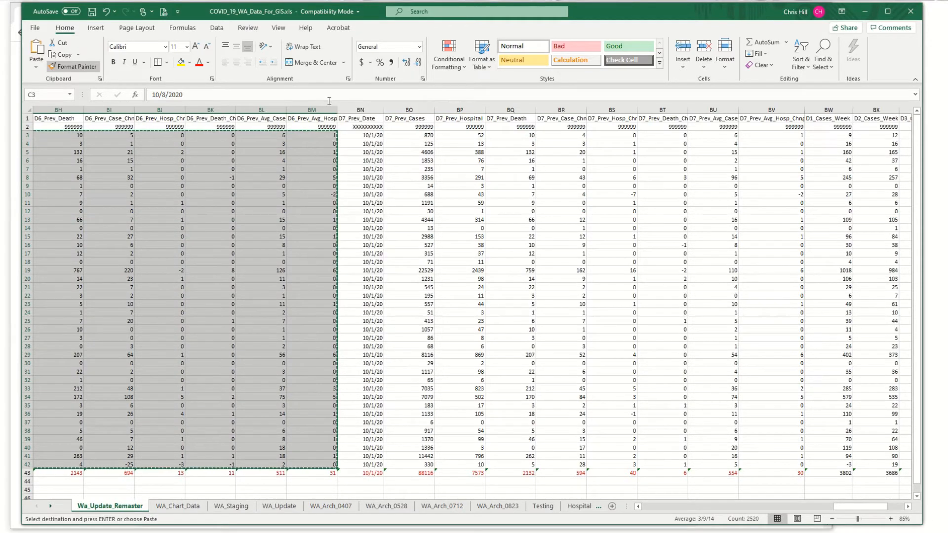
Step: Paste the copied block as values at L3, rolling it one day forward into the D1_Prev through D7_Prev columns
drag(843, 505, 661, 506)
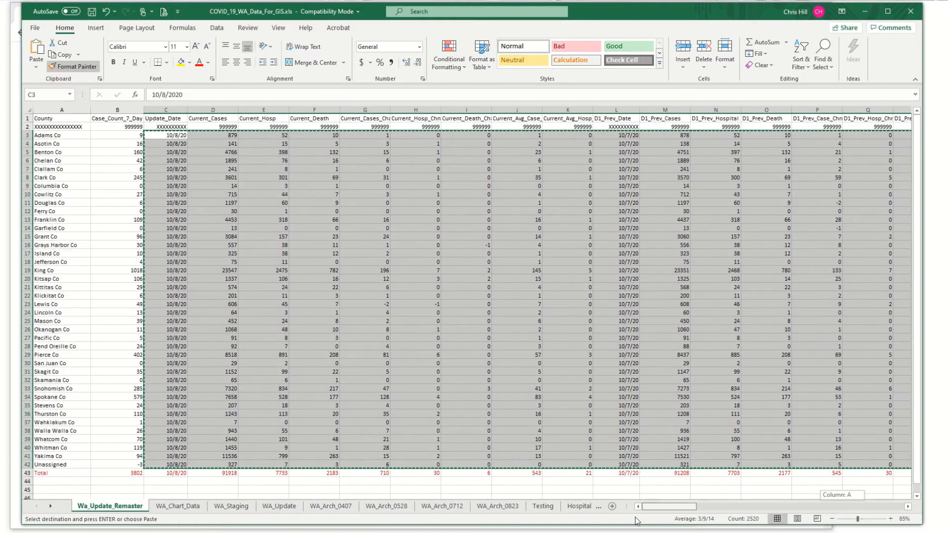
click(605, 136)
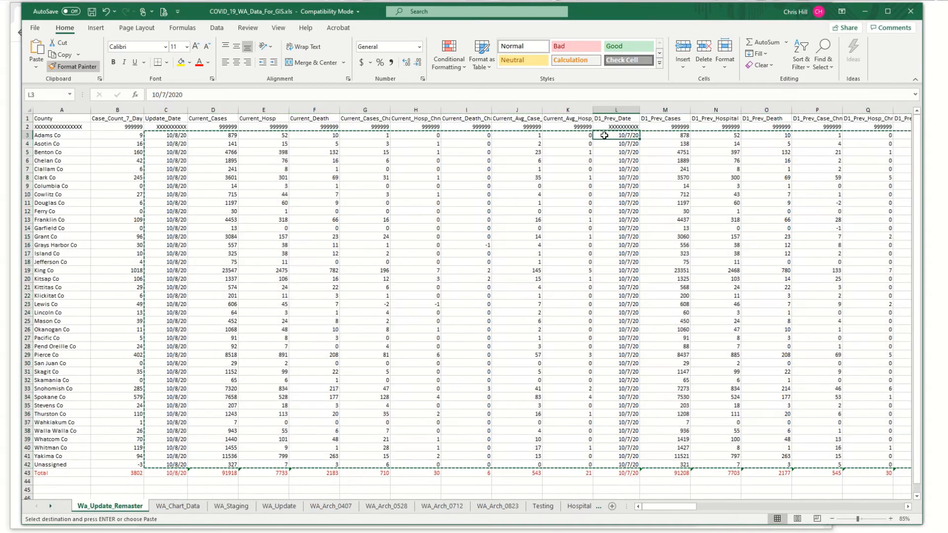
right_click(605, 136)
click(644, 187)
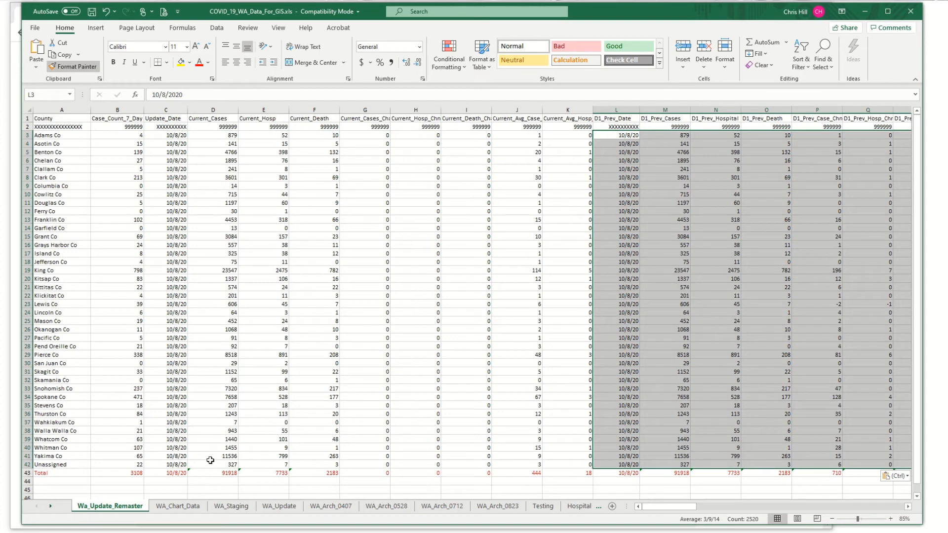
Step: On the WA_Staging sheet, copy the Cases, Hospitalizations and Deaths values for all counties, B2:D41
click(227, 507)
click(46, 130)
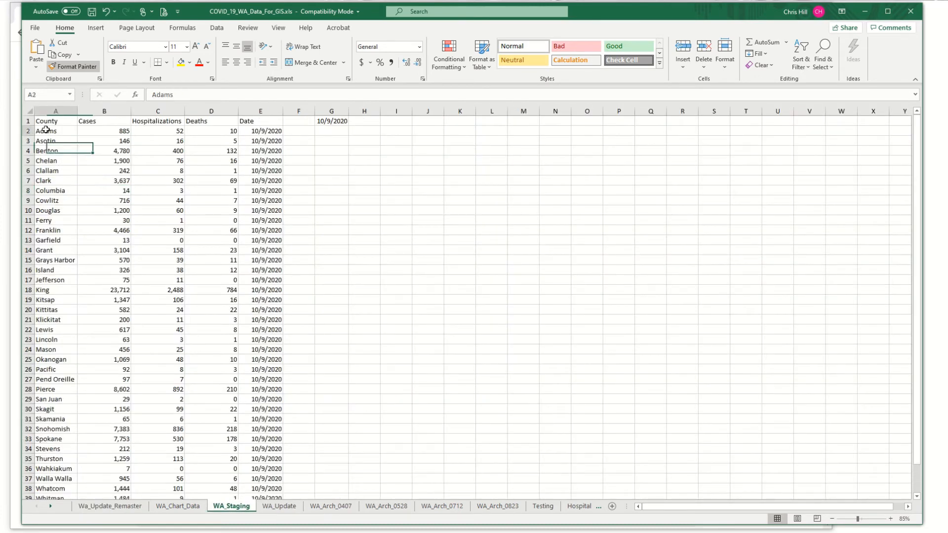
drag(45, 130, 214, 480)
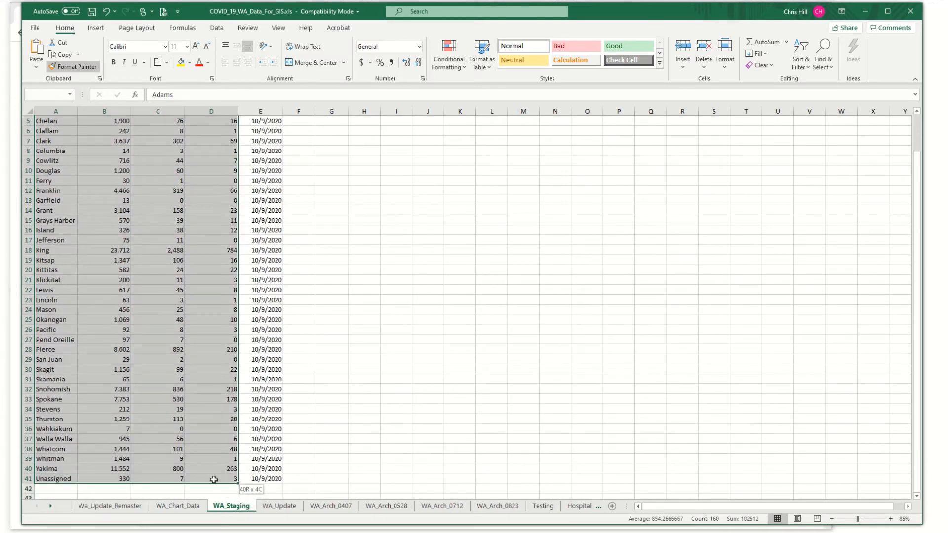
drag(214, 479, 213, 479)
scroll(101, 175, up, 2)
click(100, 130)
drag(133, 135, 217, 477)
right_click(217, 478)
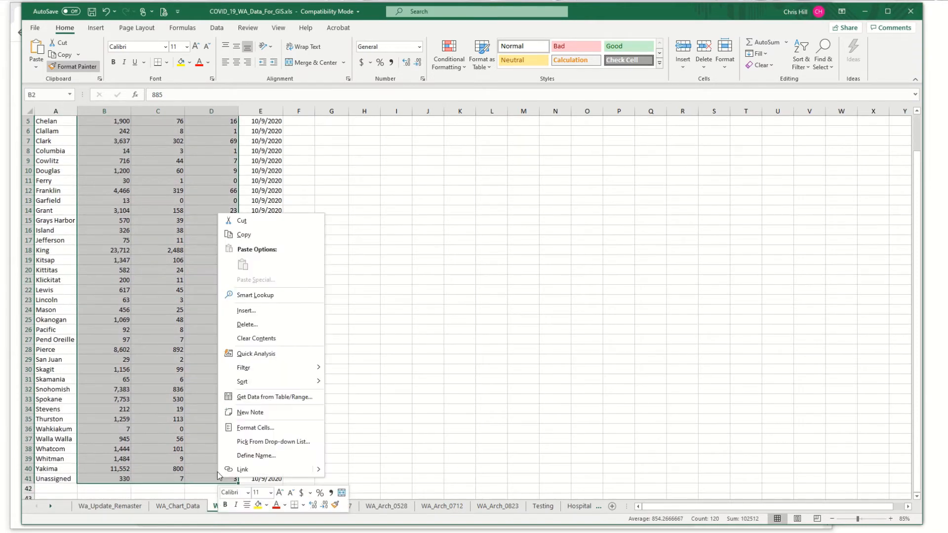
click(242, 235)
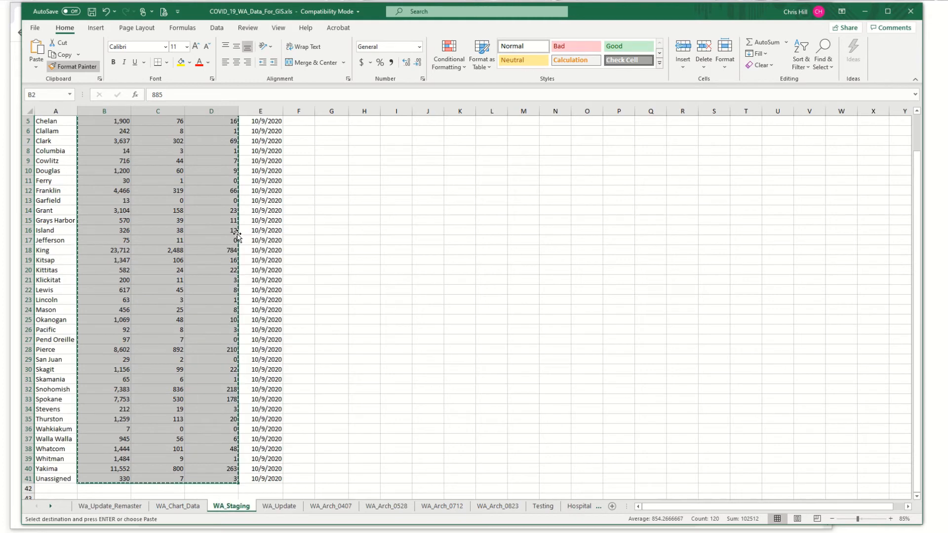
Step: Paste the staged figures as values at D3 on Wa_Update_Remaster, filling Current_Cases, Current_Hosp and Current_Death
click(127, 510)
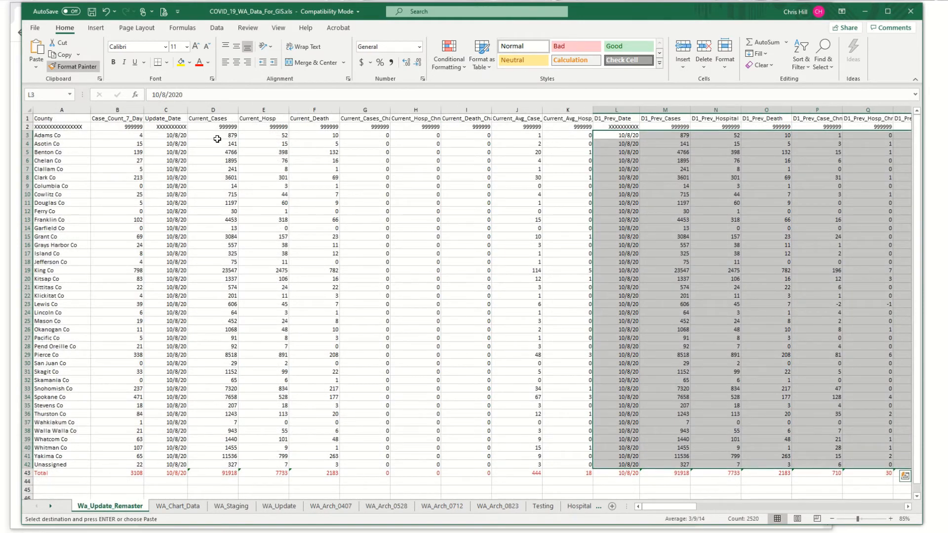
click(217, 139)
right_click(217, 134)
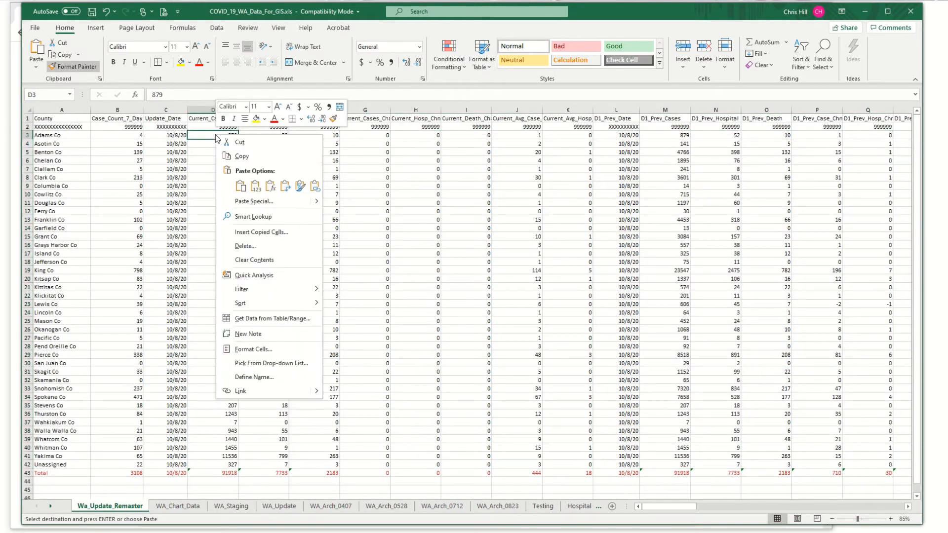
click(255, 187)
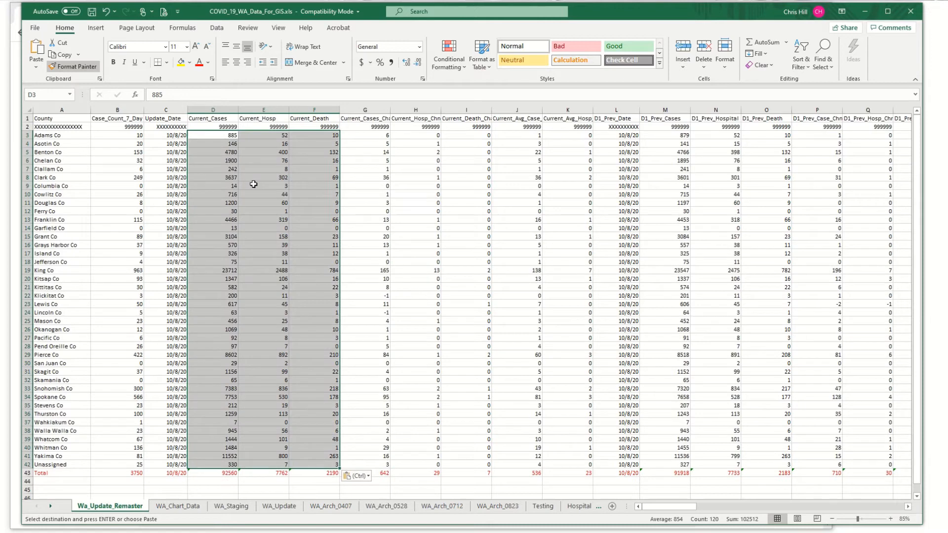
Step: Set the Update_Date of the Unassigned row, cell C42, to 10/9/2020
click(167, 464)
click(166, 95)
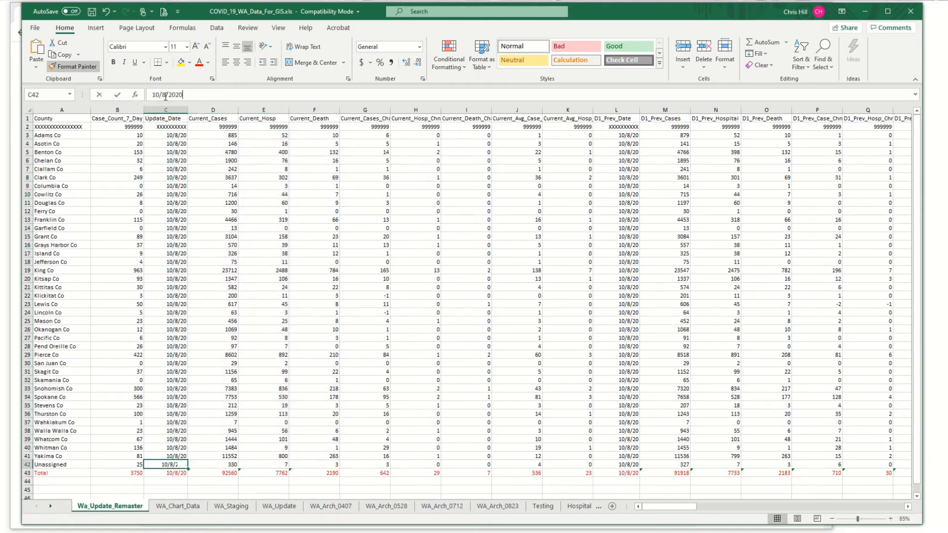
text(9)
key(Return)
key(Up)
text(1)
key(Up)
key(Down)
text(10/9/2020)
key(Return)
key(Up)
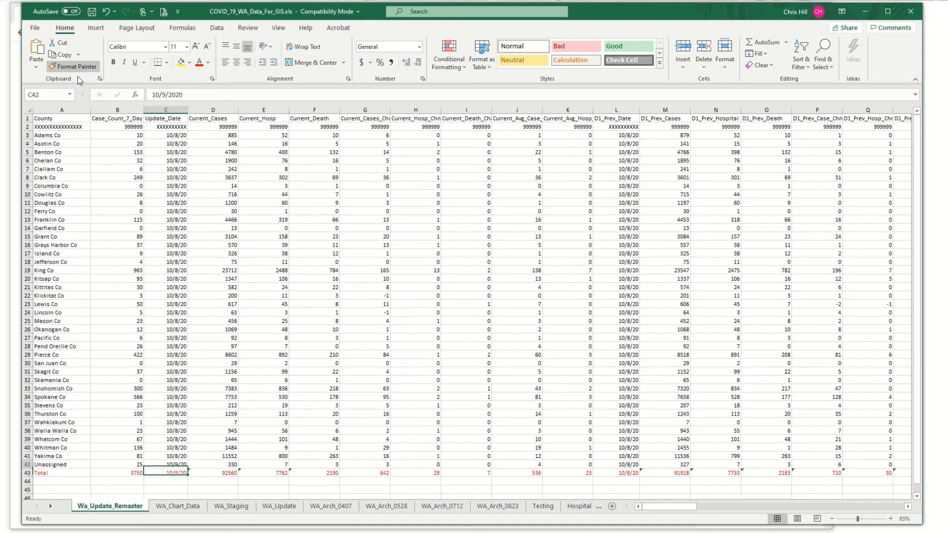
Step: Set the Yakima Update_Date in C41 to 10/9/2020, fill that date up through C3, and save the workbook
key(Up)
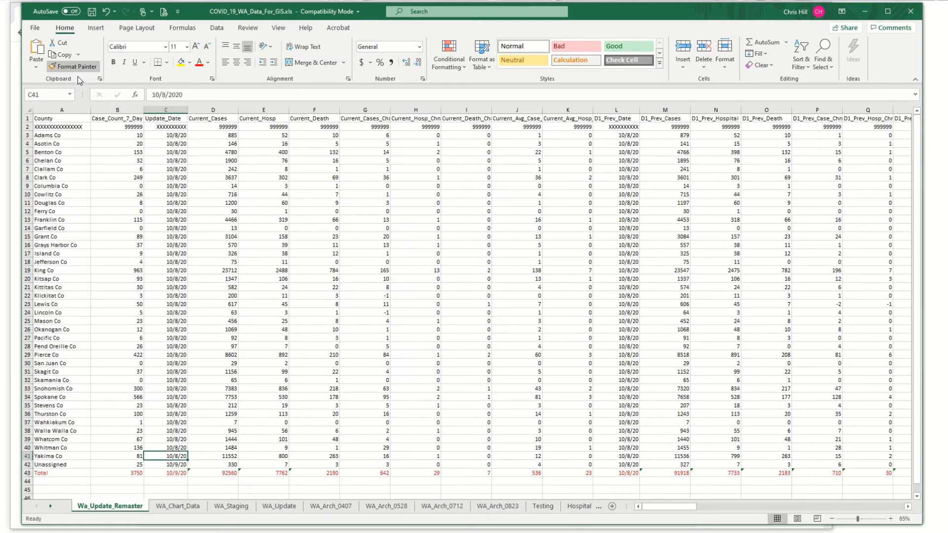
double_click(164, 95)
text(9)
key(Return)
drag(182, 457, 183, 138)
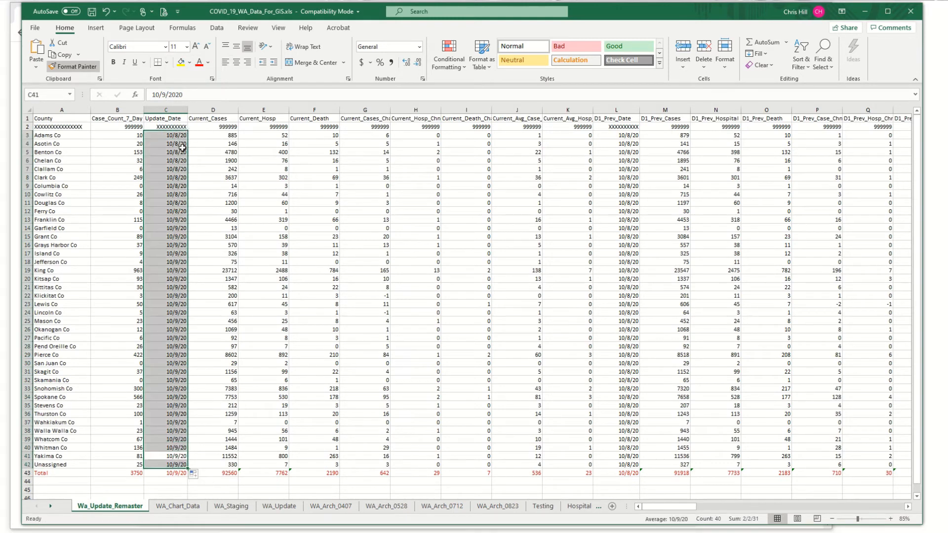
click(173, 169)
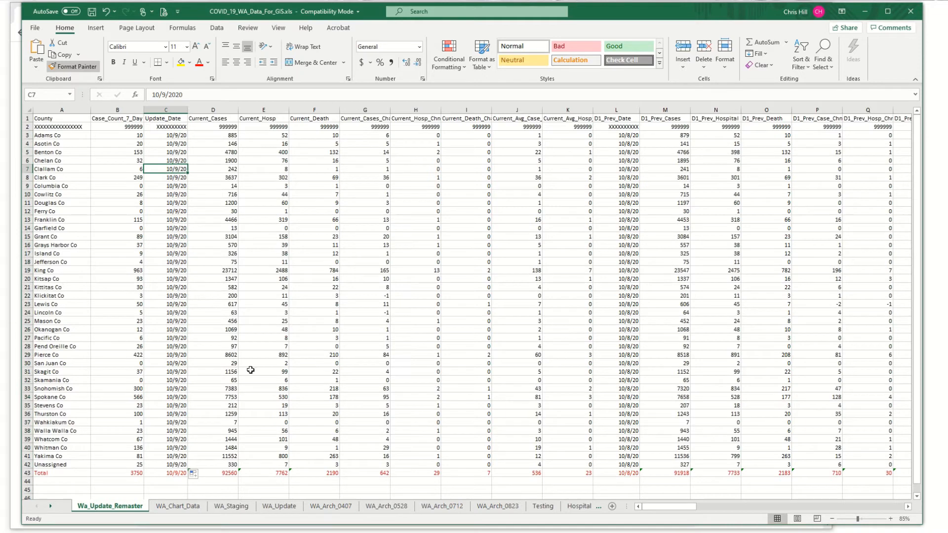
click(92, 12)
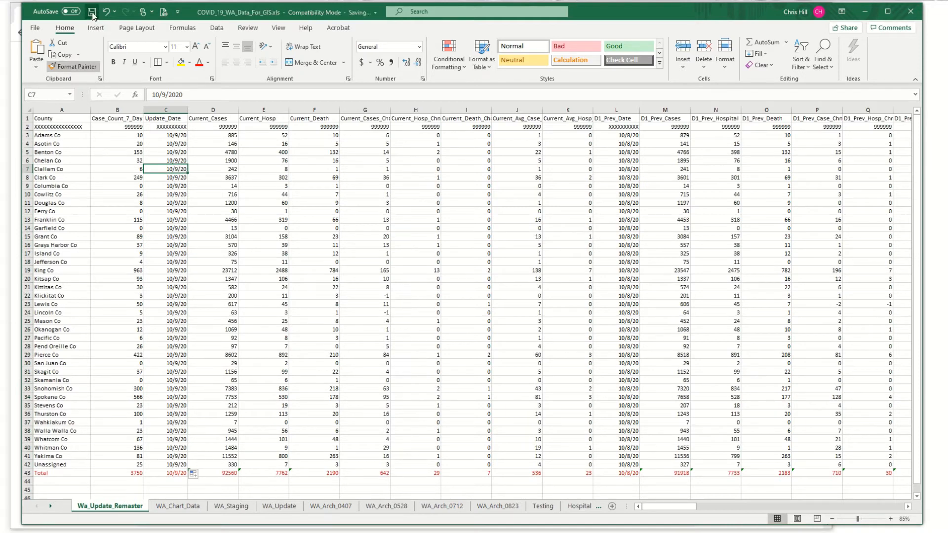
Step: Review the current case change and average case change columns, and the formulas in the 10/9 row of the WA_Chart_Data sheet
drag(360, 135, 364, 466)
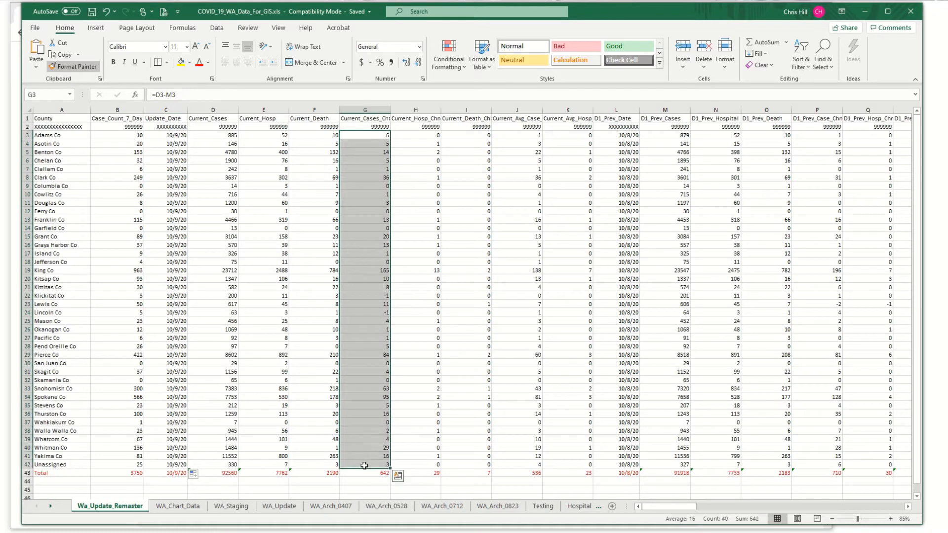
drag(514, 139, 517, 472)
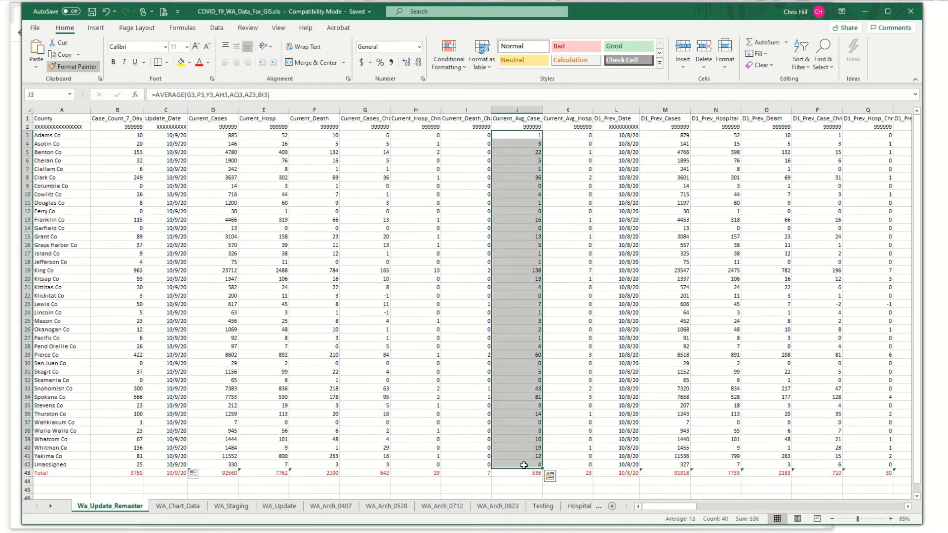
click(182, 507)
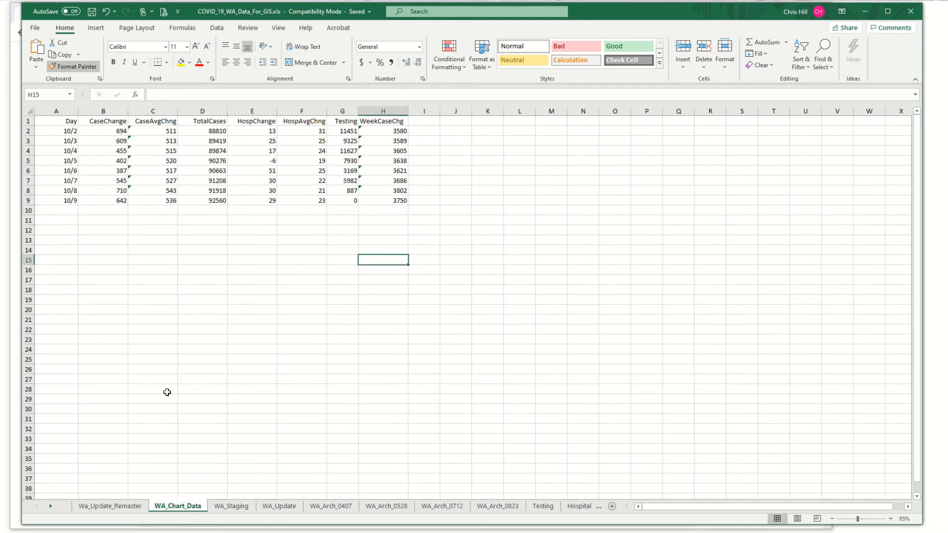
click(135, 285)
click(93, 202)
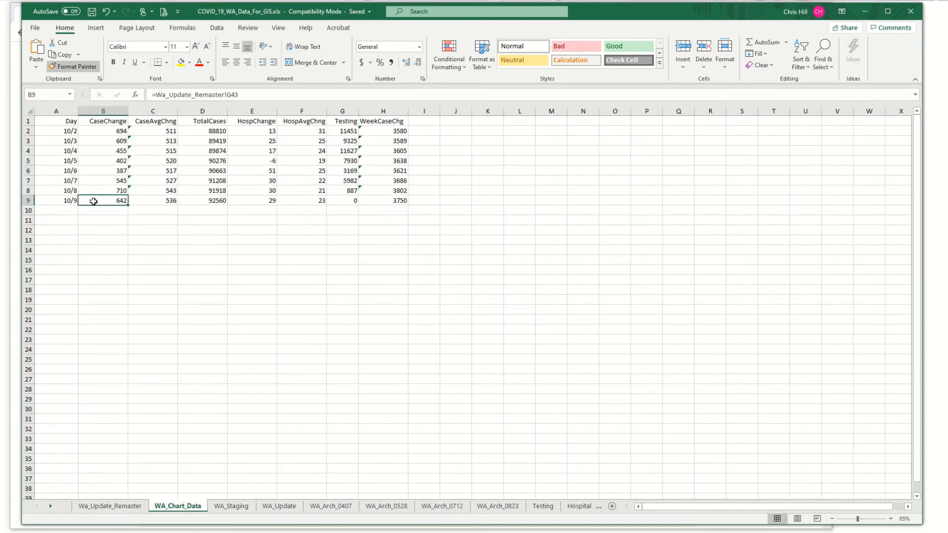
click(153, 201)
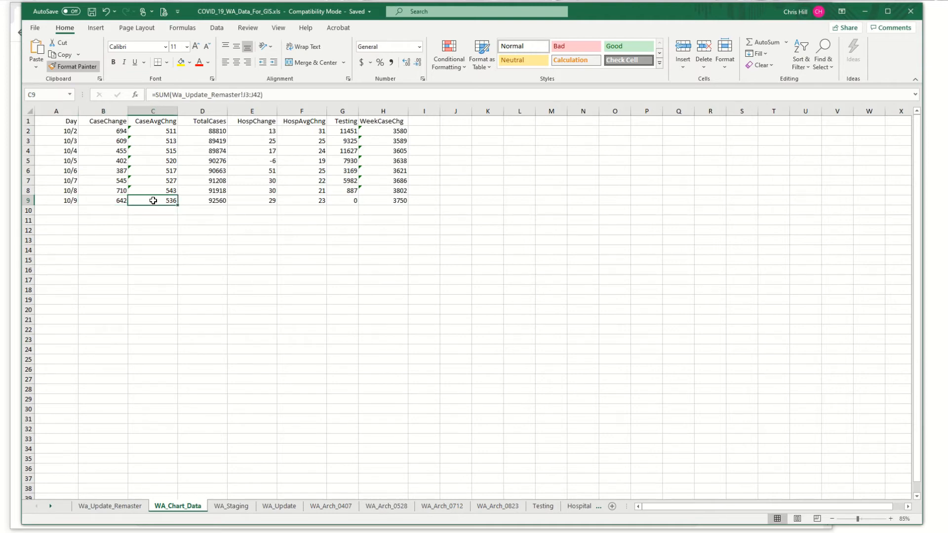
click(198, 200)
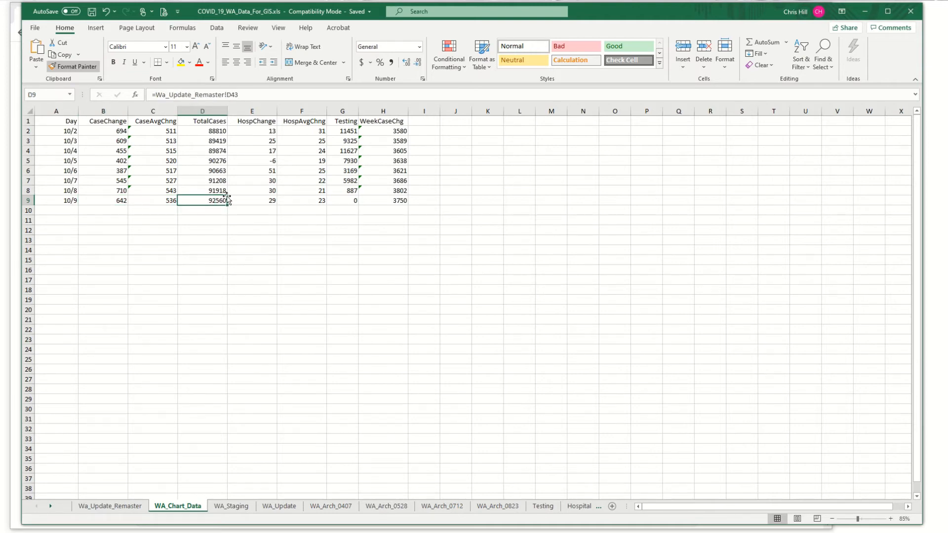
click(381, 197)
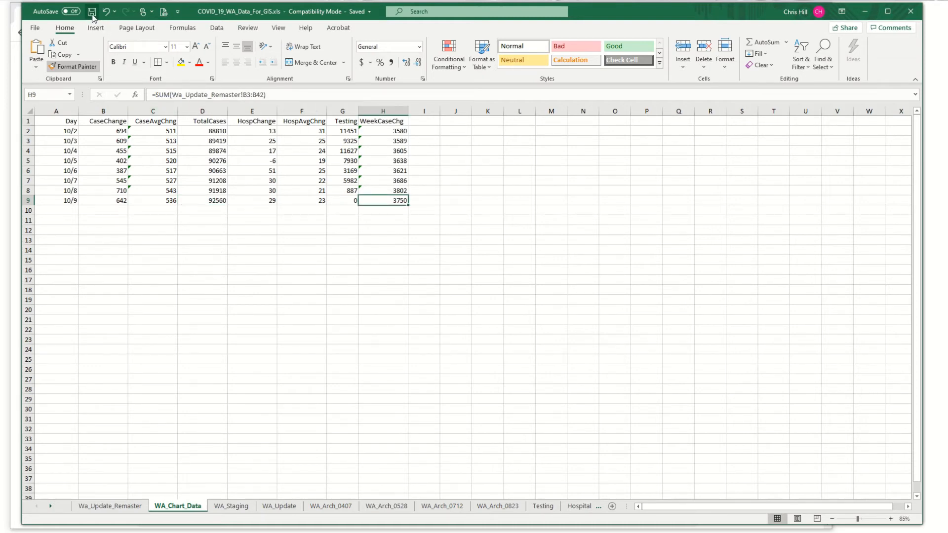
click(99, 200)
click(95, 240)
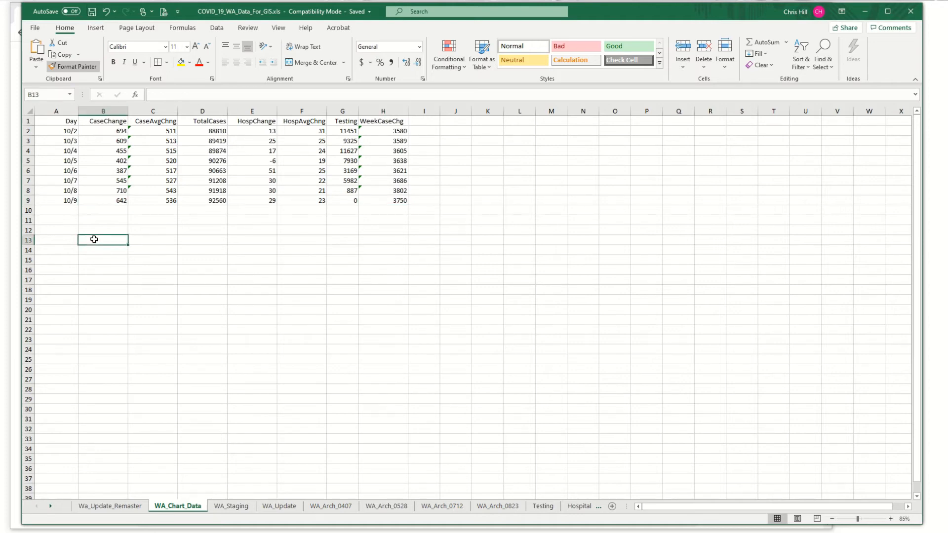
Step: Save the workbook and return to the Wa_Update_Remaster sheet
click(91, 12)
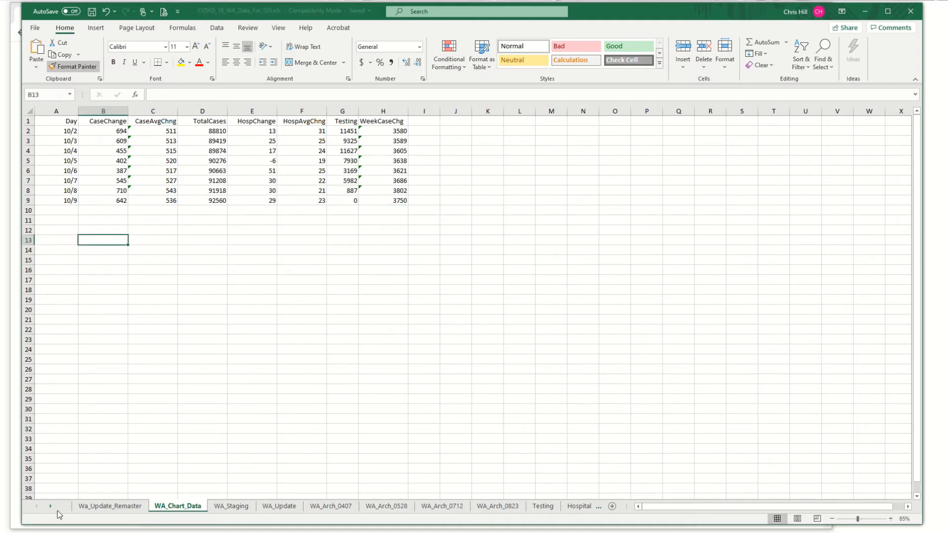
click(109, 506)
click(120, 424)
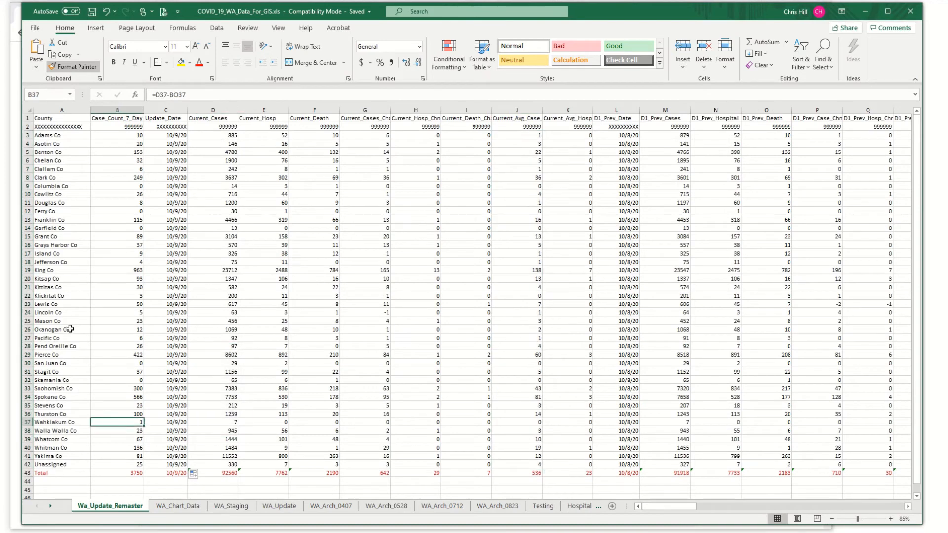
Step: Save the workbook, then export the Wa_Update_Remaster sheet as comma-delimited CSV, replacing COVID_19_WA_Data_For_GIS2.csv in the Data folder
click(91, 12)
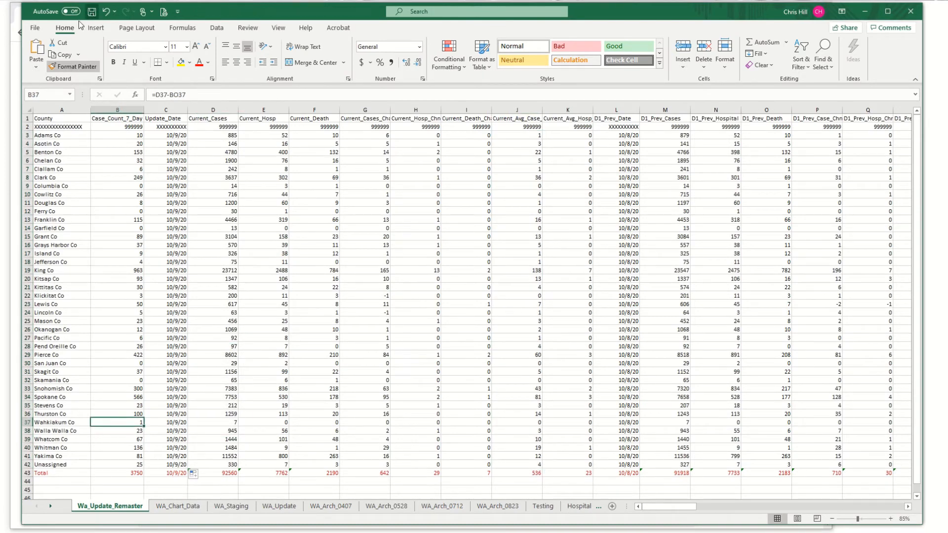
click(34, 28)
click(50, 163)
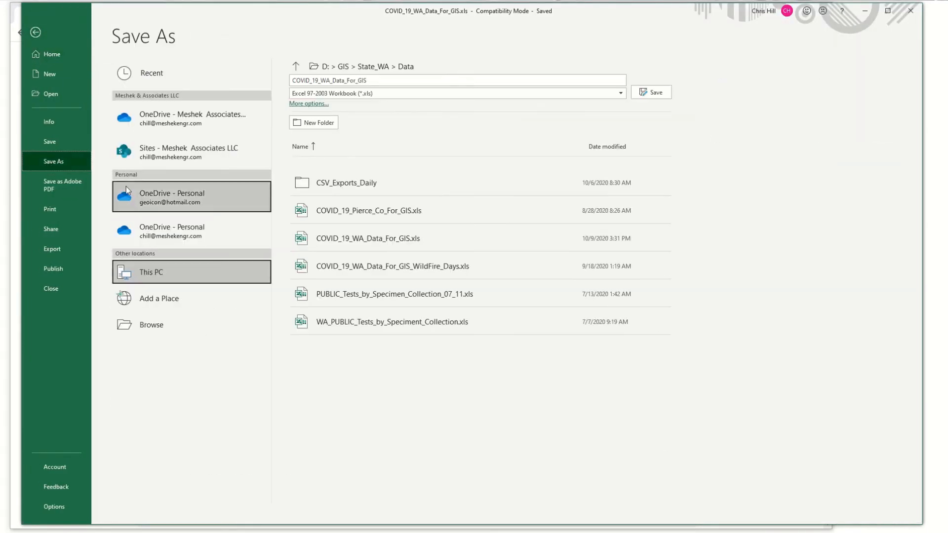
click(368, 93)
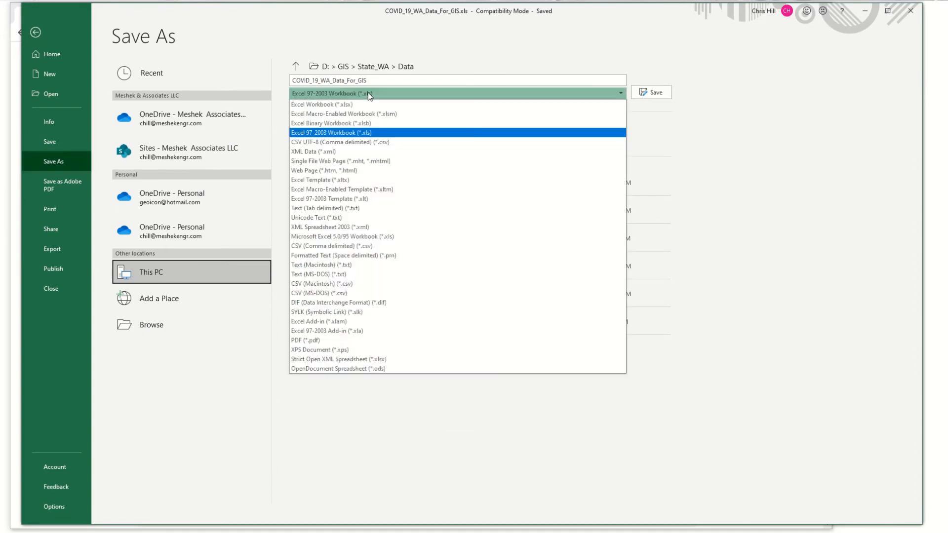
click(352, 245)
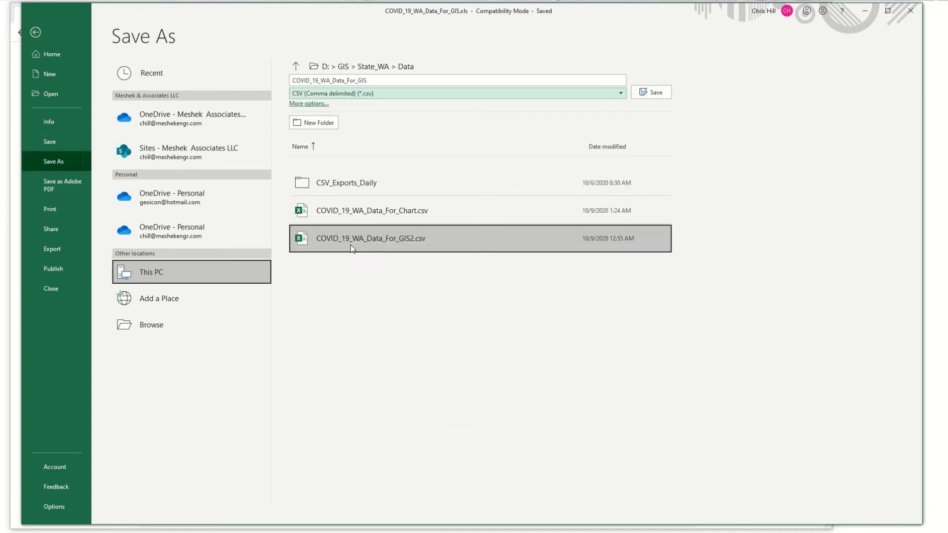
click(321, 108)
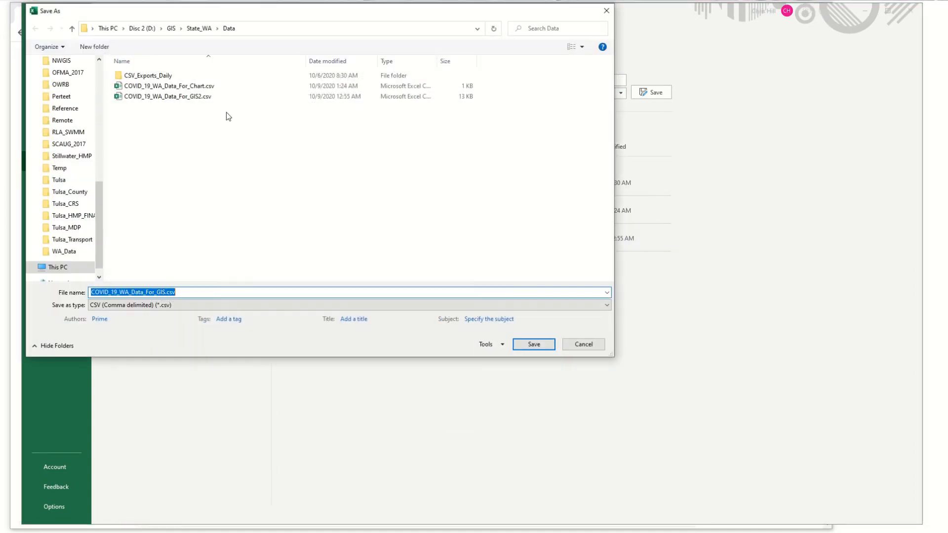
click(184, 99)
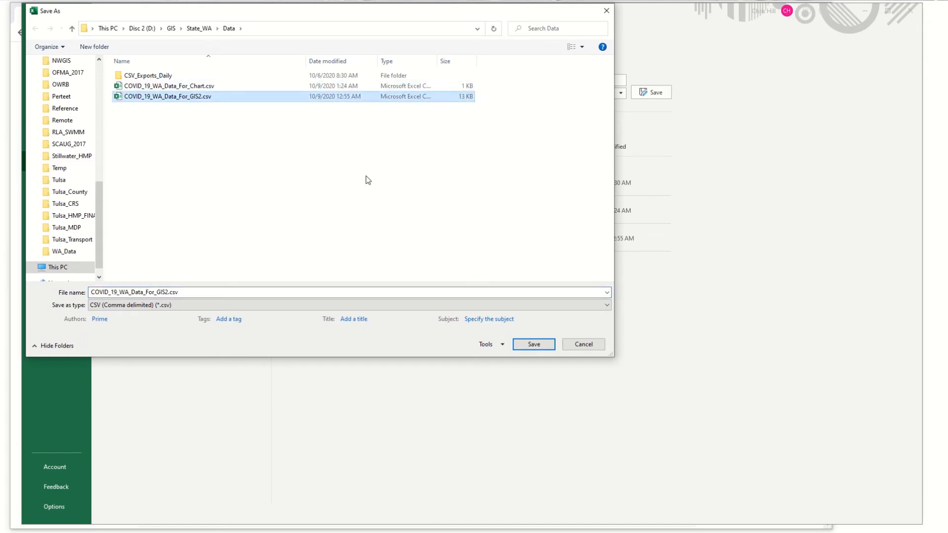
click(522, 347)
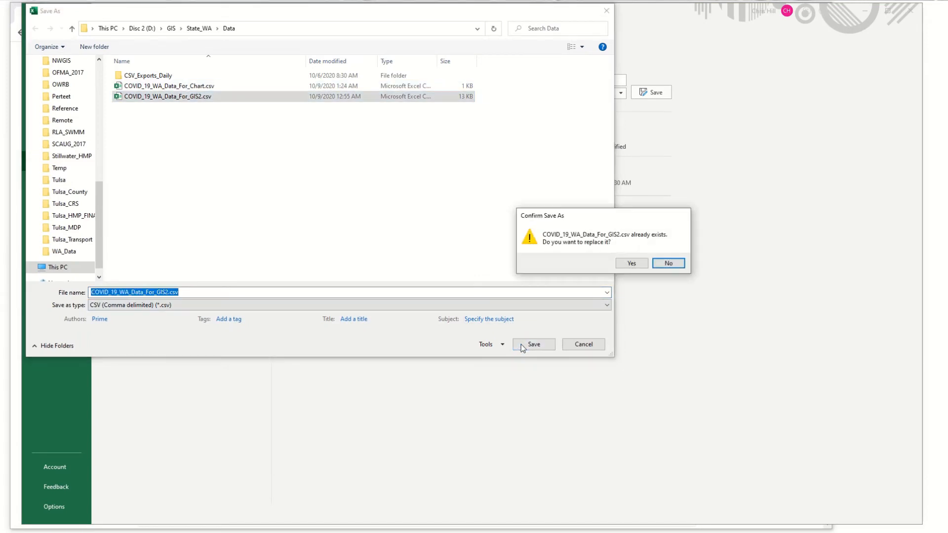
click(631, 263)
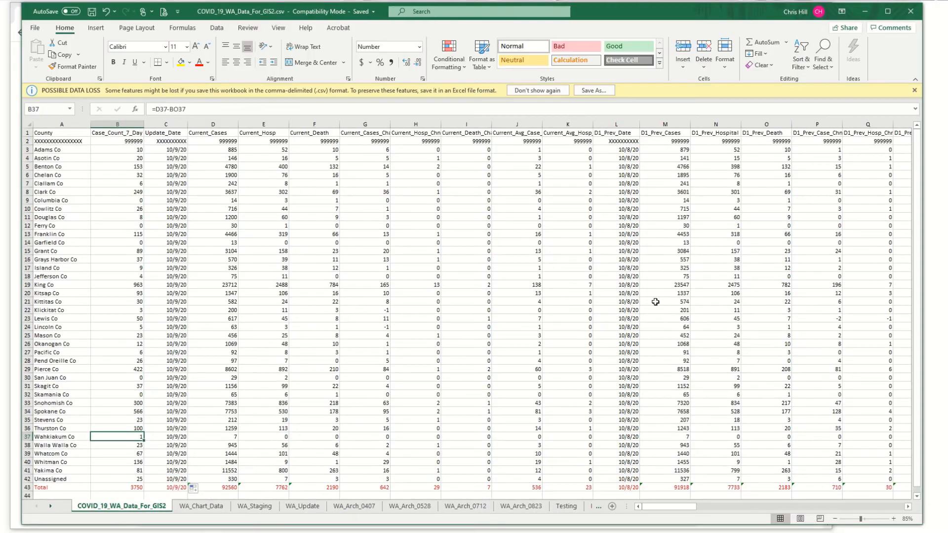
Step: Reopen COVID_19_WA_Data_For_GIS.xls and save it with the WA_Chart_Data sheet active
click(35, 28)
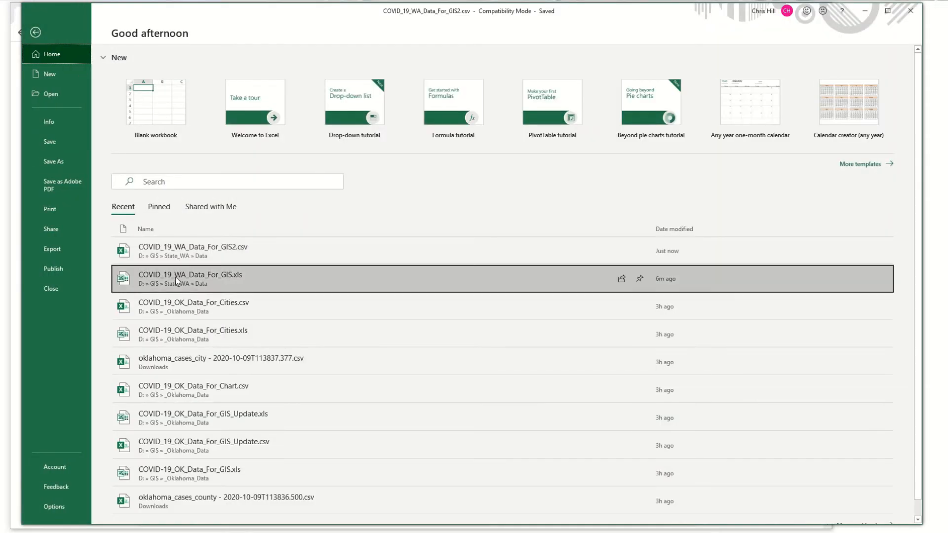
click(176, 277)
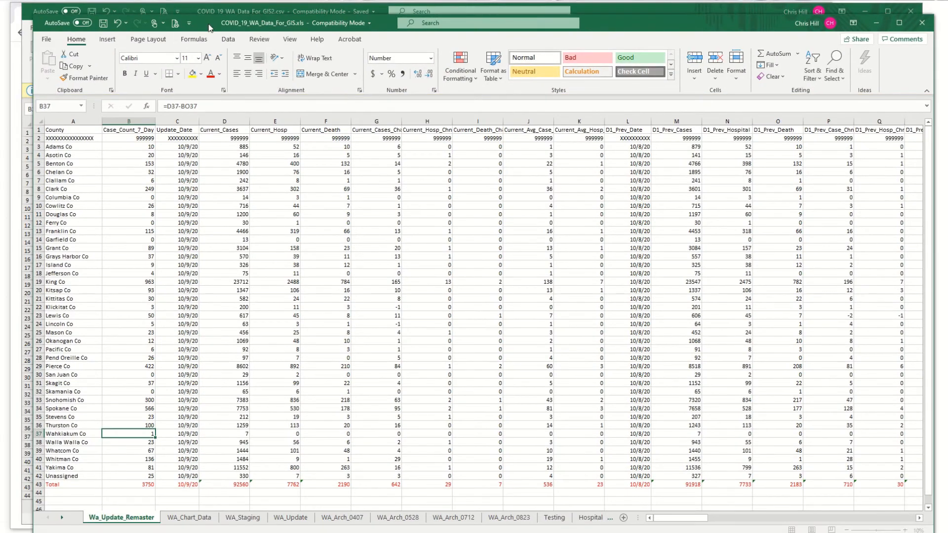
drag(210, 28, 197, 17)
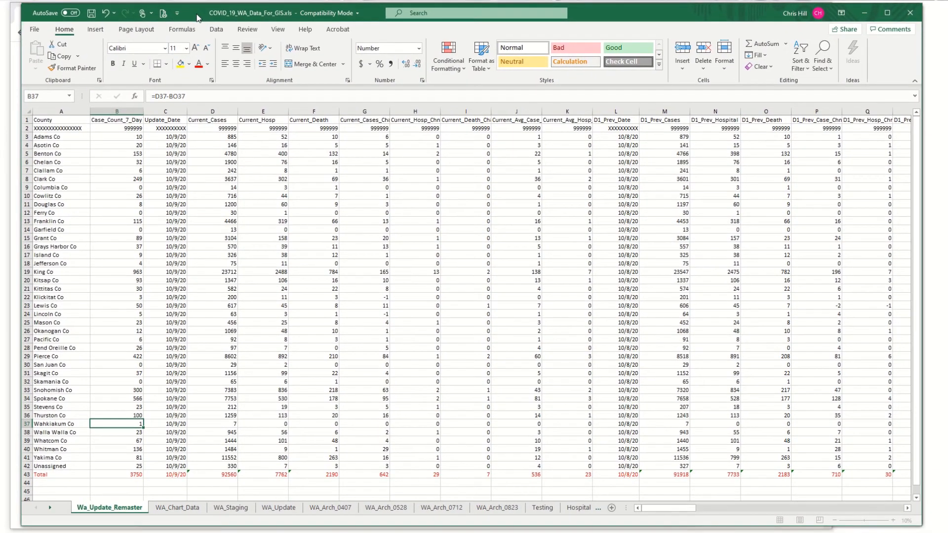
click(164, 506)
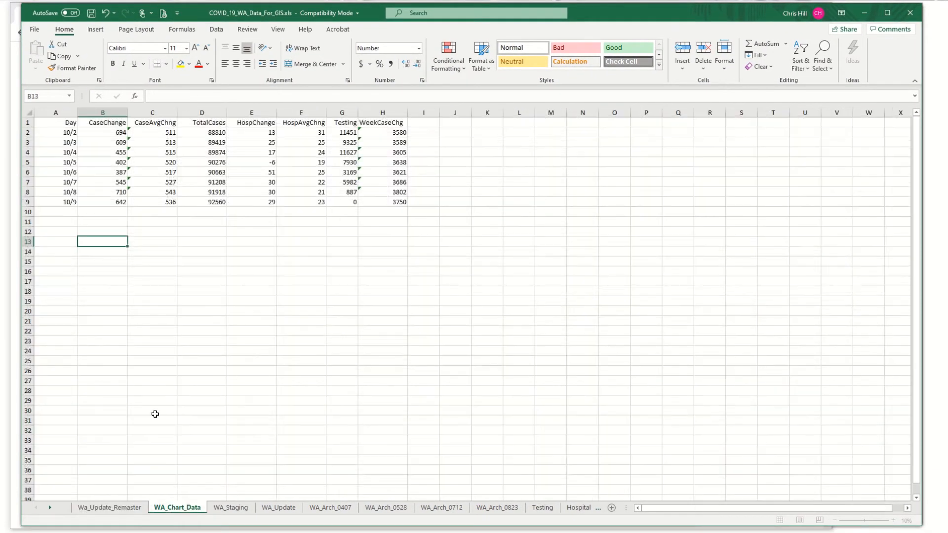
click(35, 30)
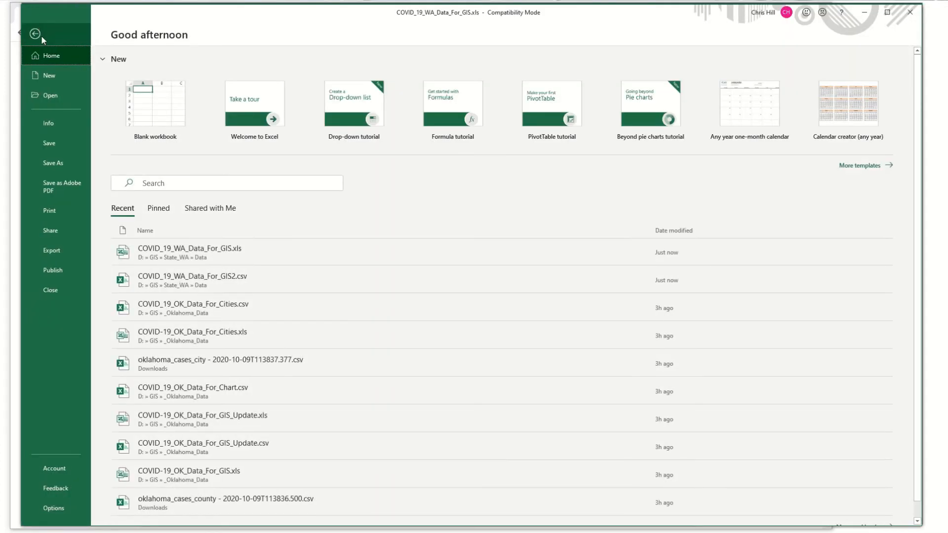
click(52, 144)
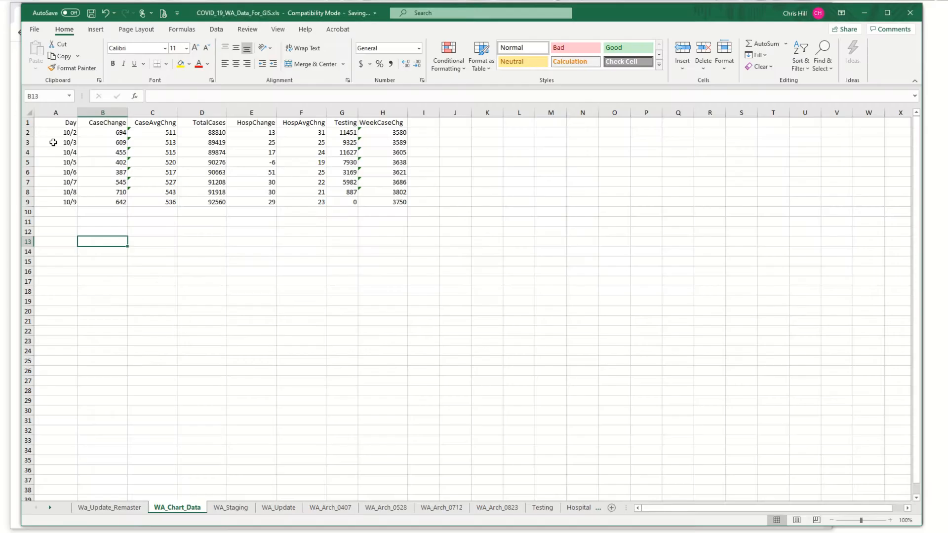
Step: Export the WA_Chart_Data sheet as comma-delimited CSV, replacing COVID_19_WA_Data_For_Chart.csv in the Data folder
click(34, 30)
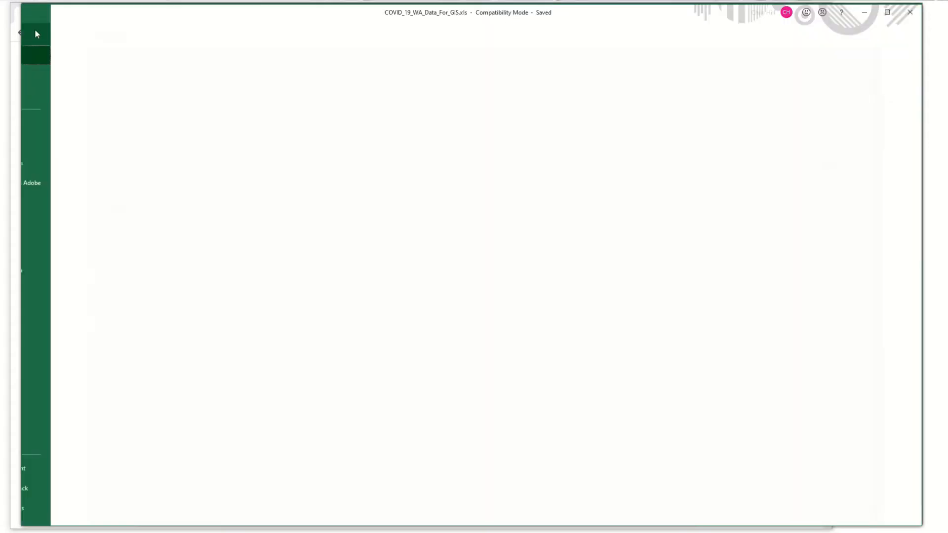
click(52, 162)
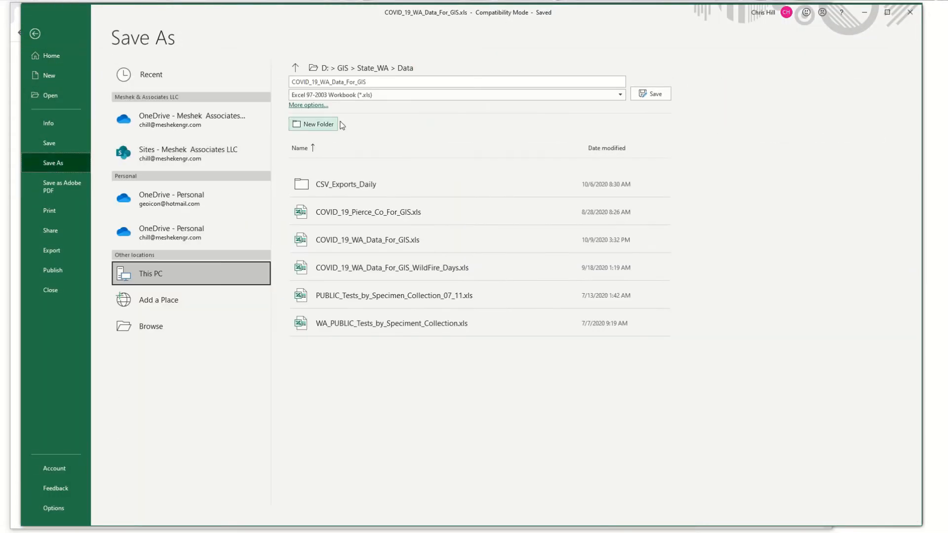
click(374, 95)
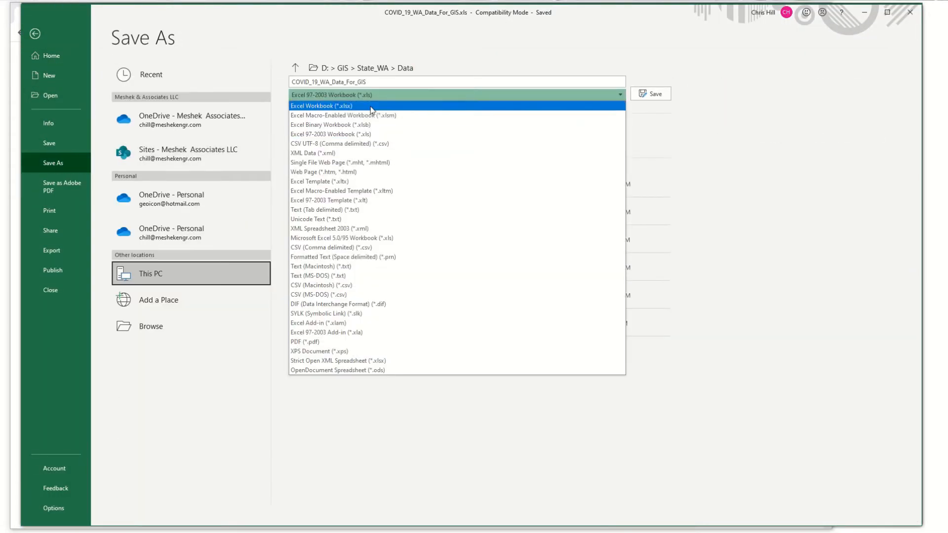
click(344, 247)
click(311, 106)
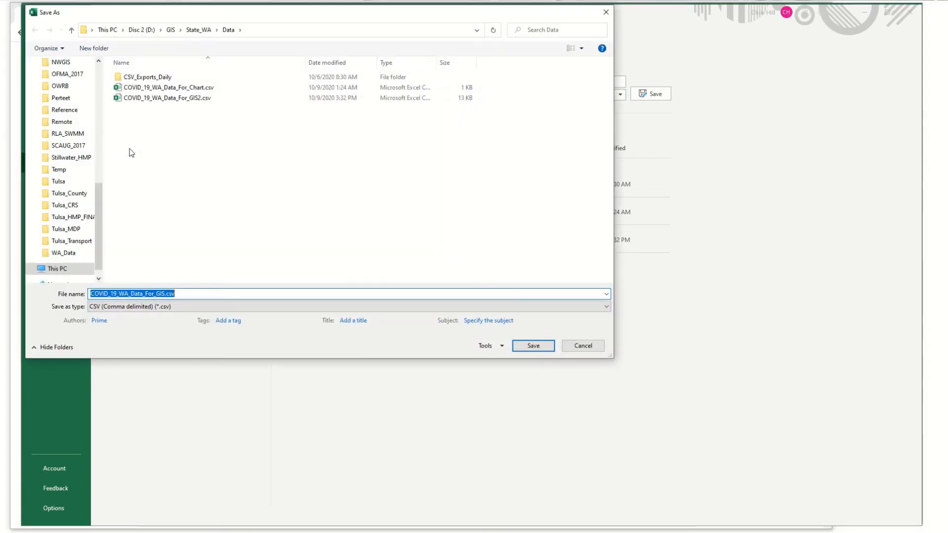
click(159, 88)
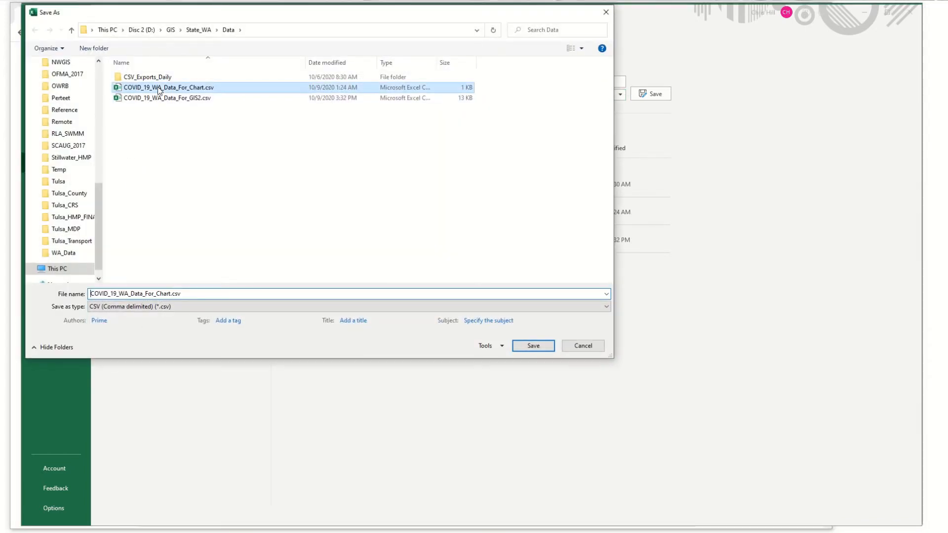
click(532, 346)
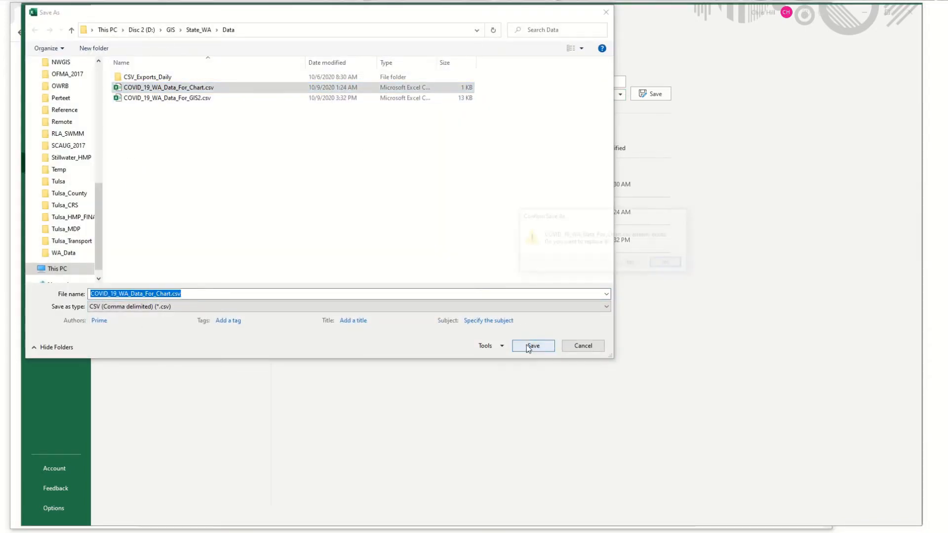
click(631, 263)
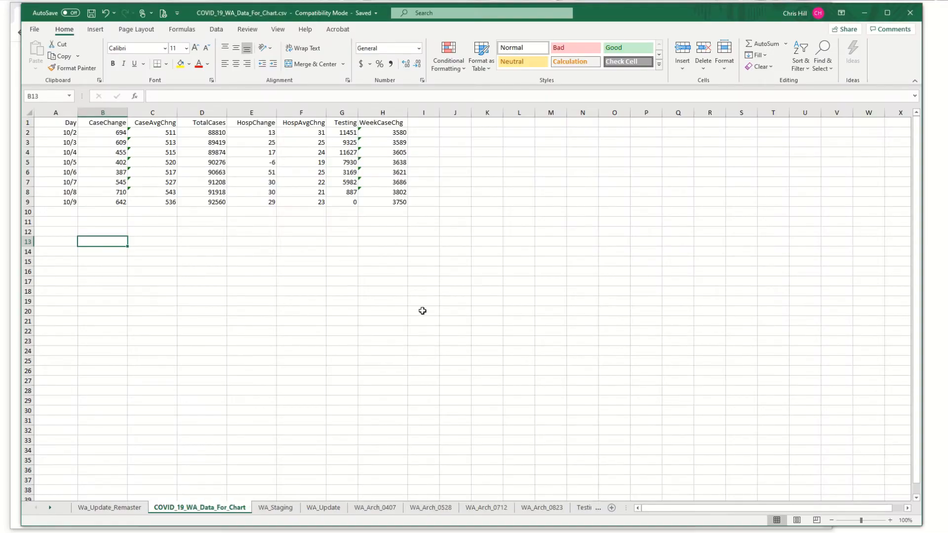
Step: Close the COVID_19_WA_Data_For_Chart.csv and COVID_19_WA_Data_For_GIS2.csv workbooks
click(423, 311)
click(909, 13)
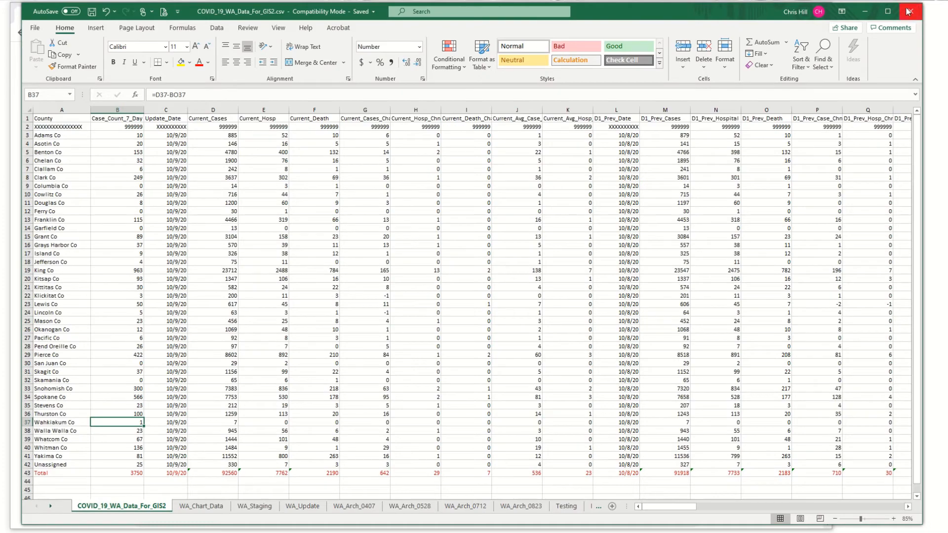
click(909, 11)
click(607, 276)
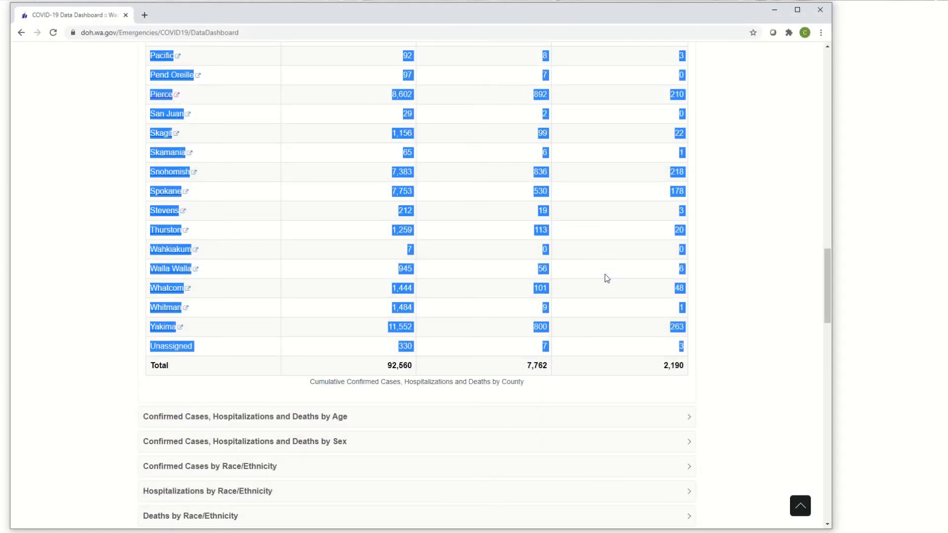
Step: Minimize the browser, switch to ArcMap and open the recent map Washington_COVID19_Map_v3
click(774, 11)
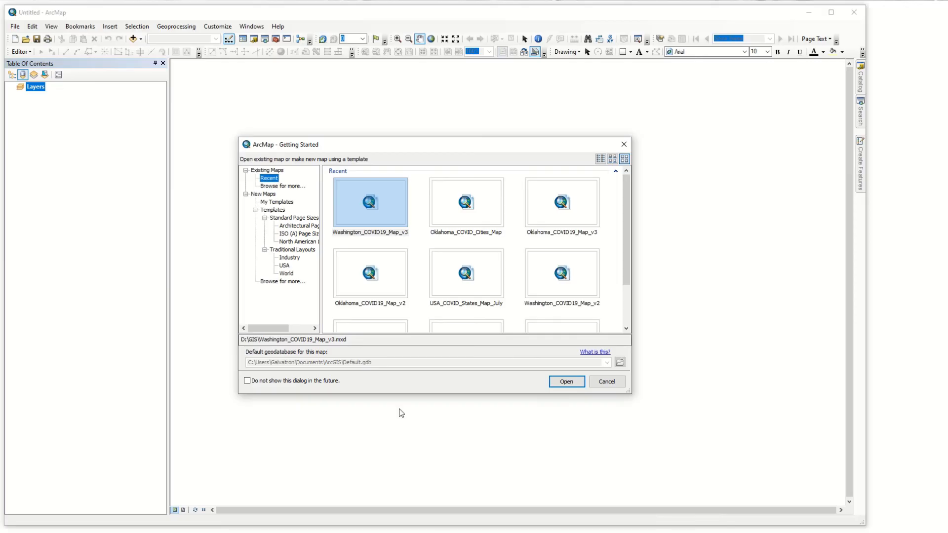
click(354, 215)
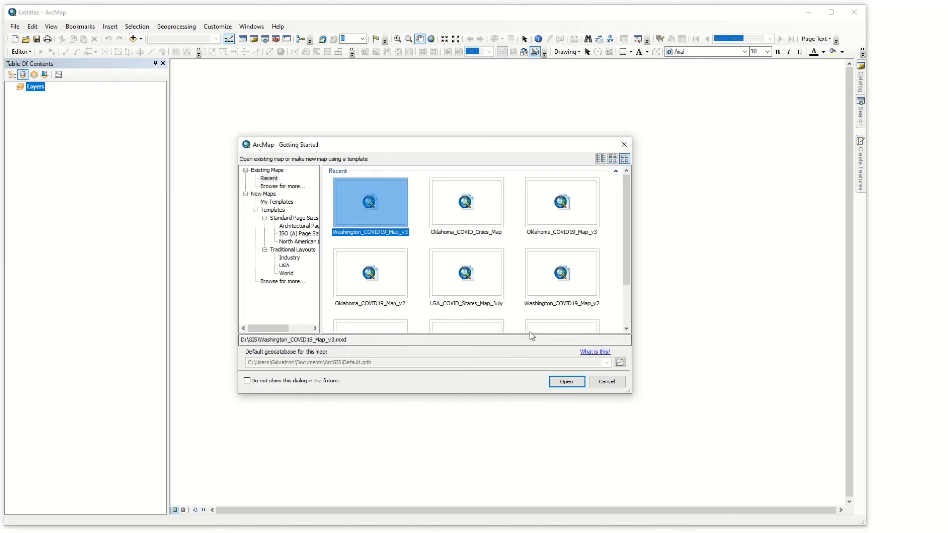
click(567, 382)
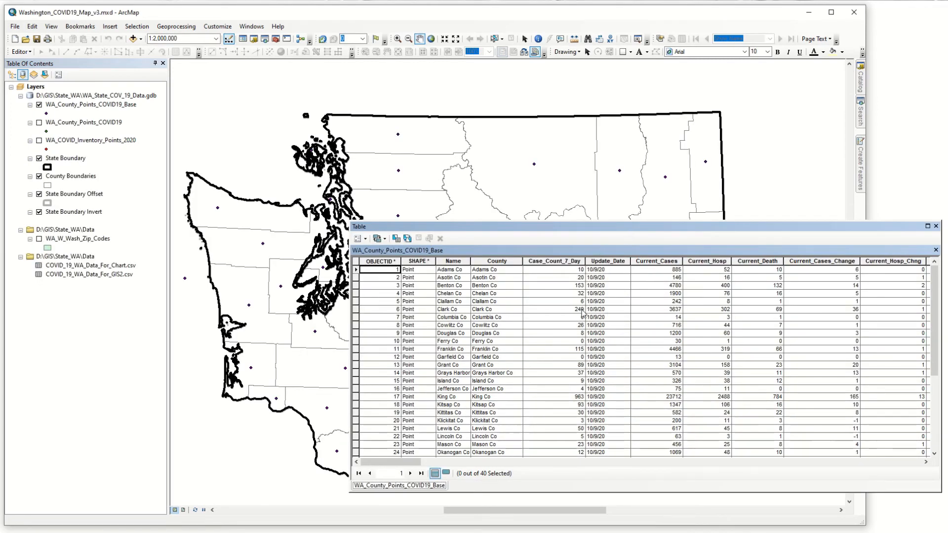
Step: Check which table join is applied to the WA_County_Points_COVID19_Base layer
right_click(65, 107)
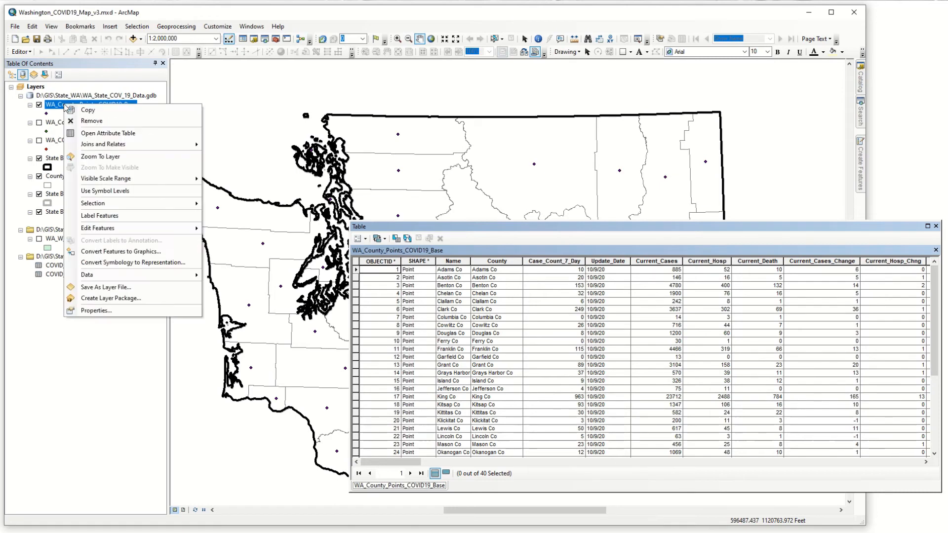
mouse_move(137, 146)
mouse_move(220, 157)
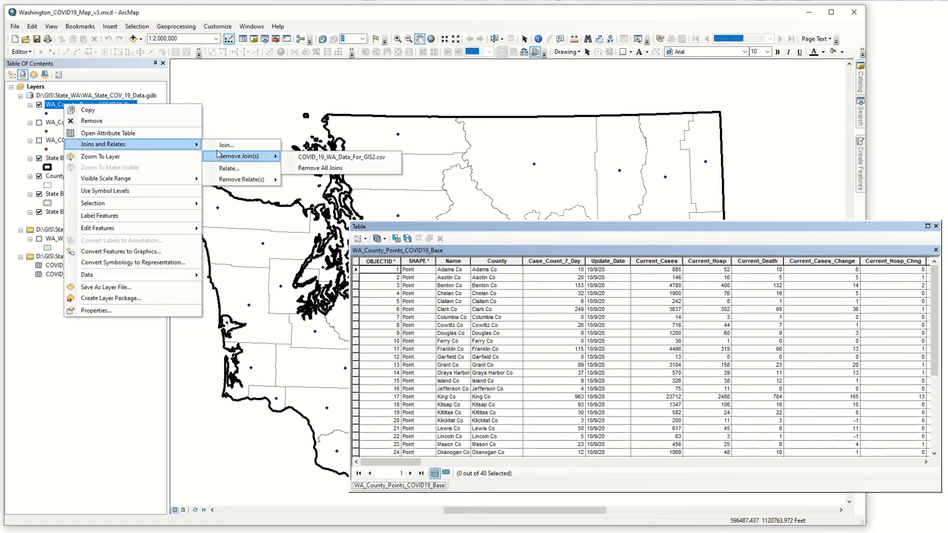
click(272, 15)
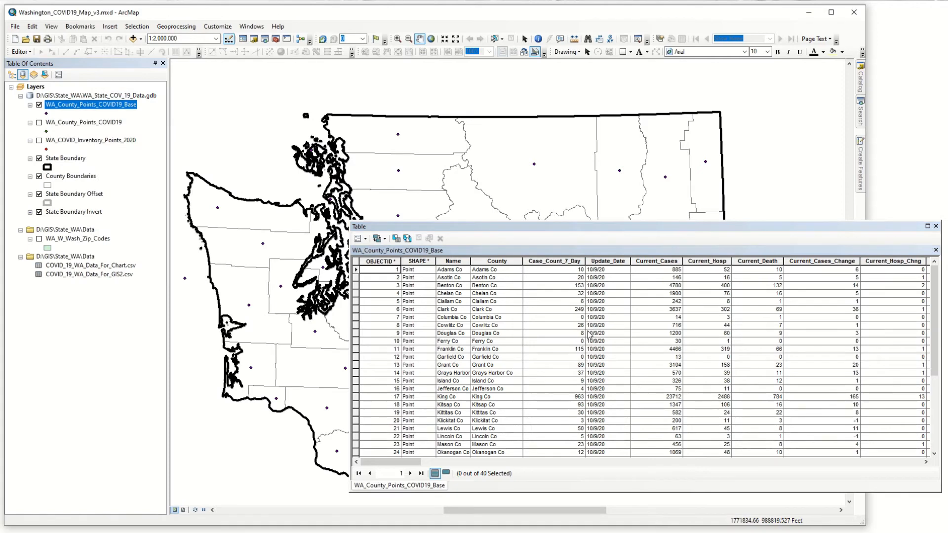
Step: Start exporting all WA_County_Points_COVID19_Base features and set the output location to the Daily_Point_Exports dataset in WA_State_COV_19_Data.gdb
right_click(76, 109)
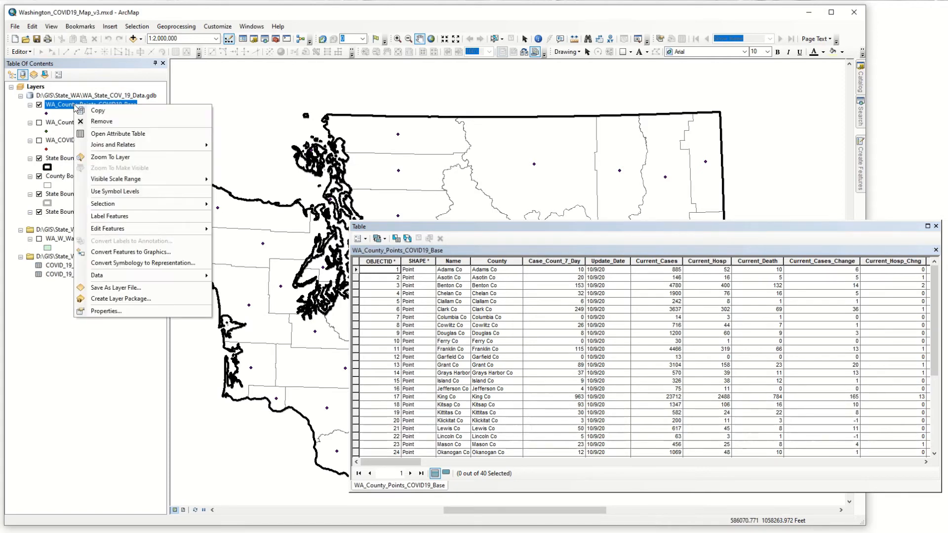
mouse_move(105, 278)
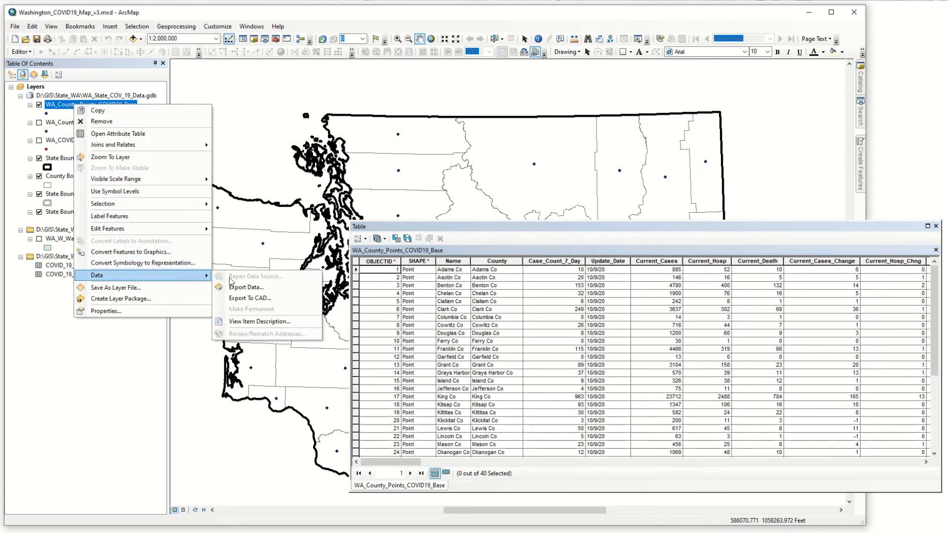
click(265, 291)
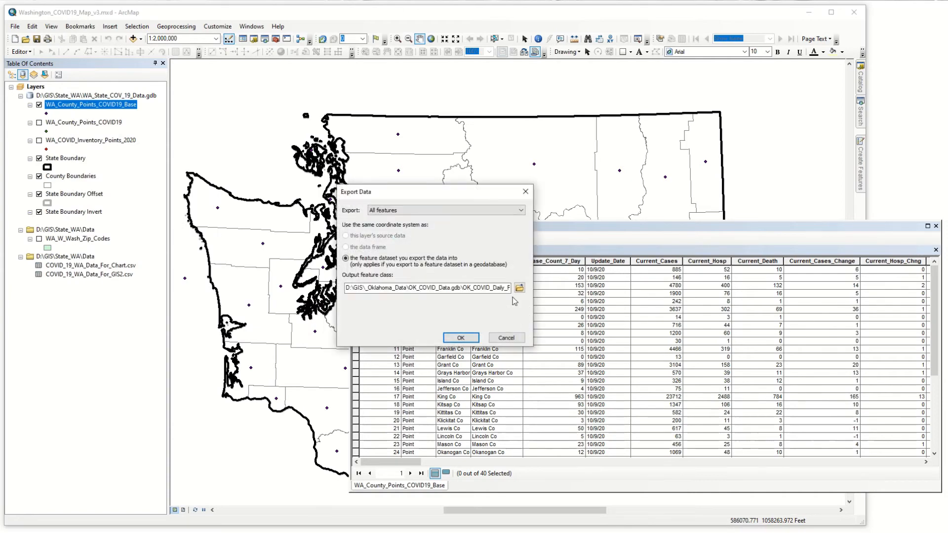
click(519, 287)
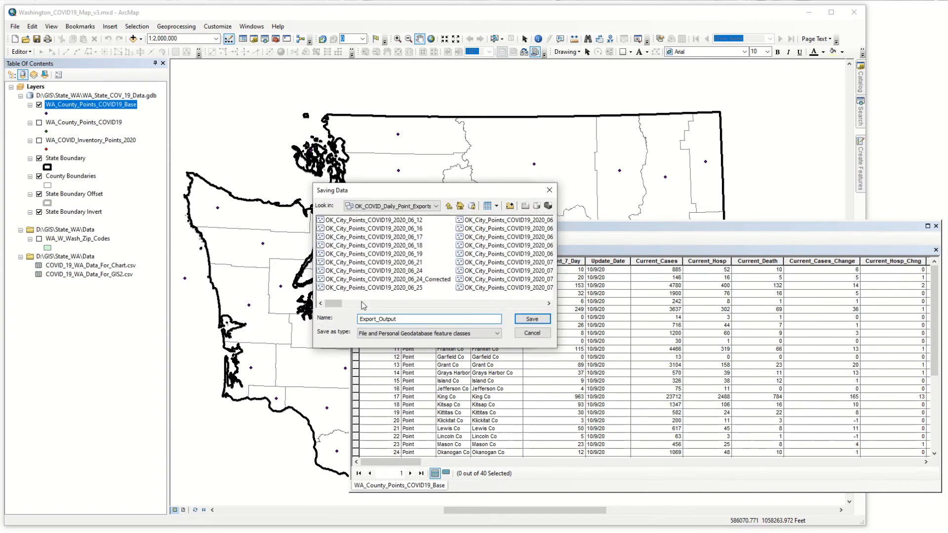
click(449, 206)
click(449, 207)
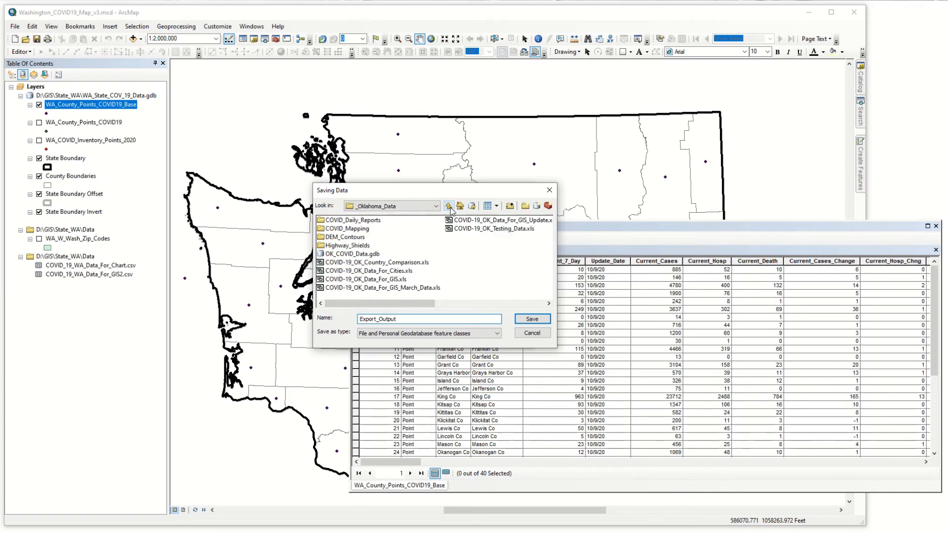
click(449, 206)
double_click(463, 277)
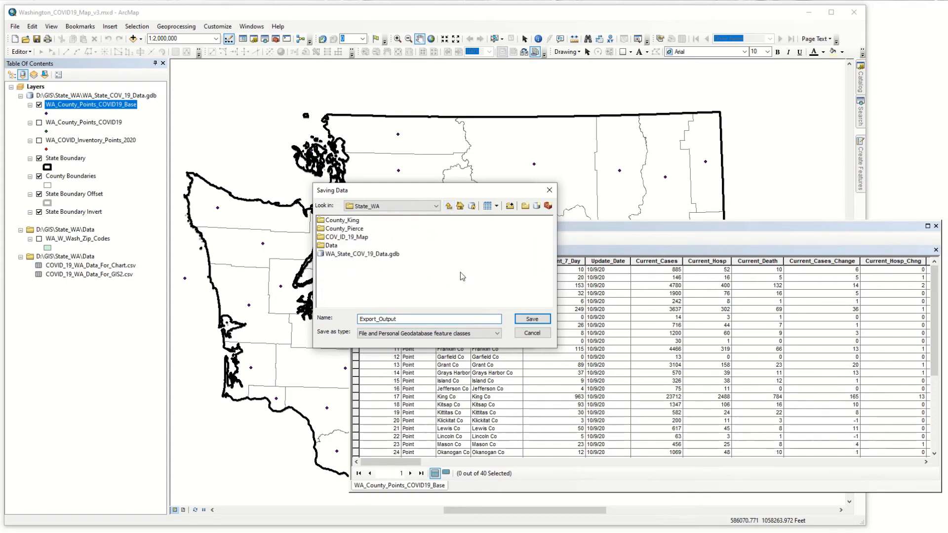
double_click(375, 254)
click(353, 221)
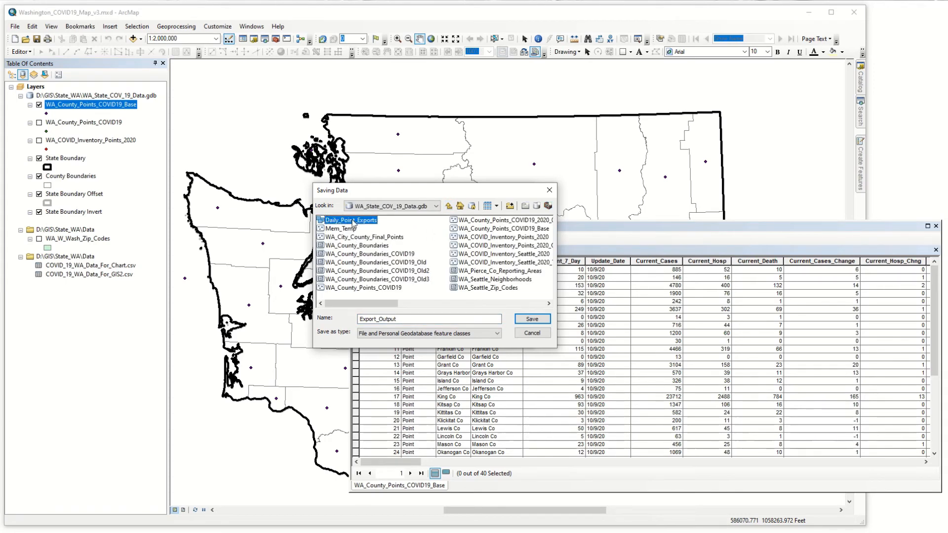
double_click(353, 221)
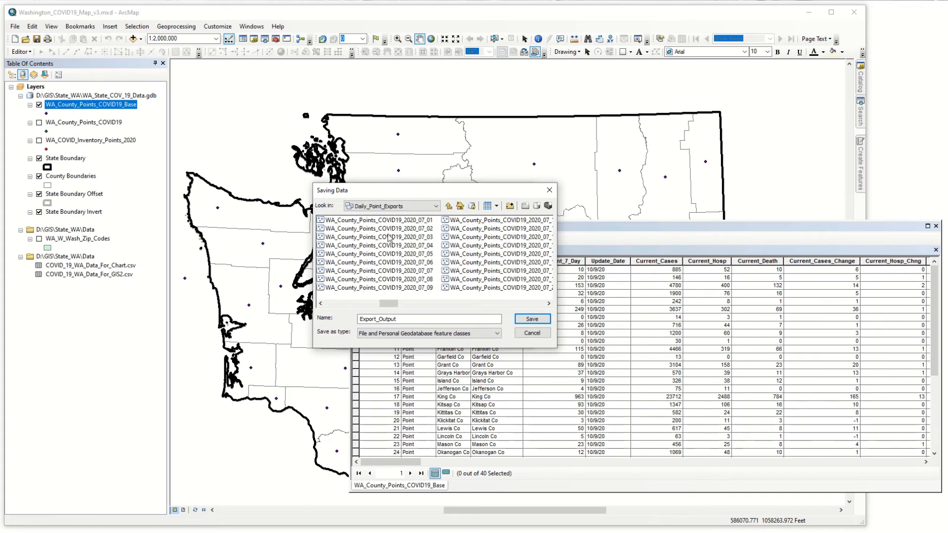
Step: Name the output feature class WA_County_Points_COVID19_2020_10_09 and run the export without adding the result to the map
click(398, 229)
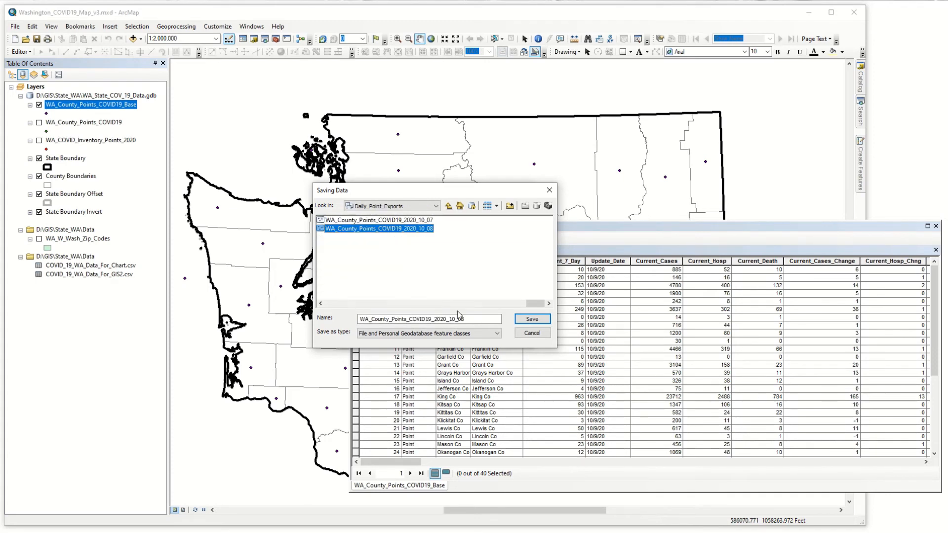
drag(464, 319, 478, 317)
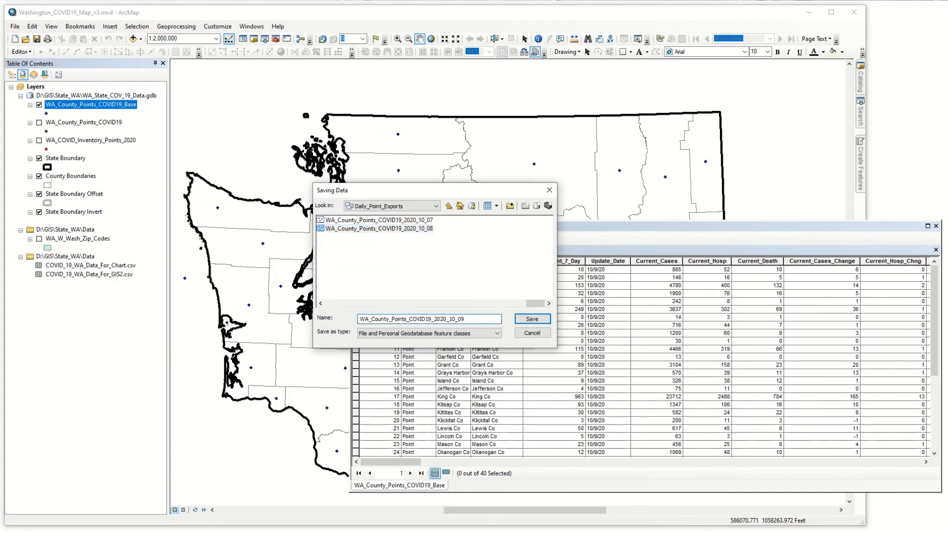
click(532, 319)
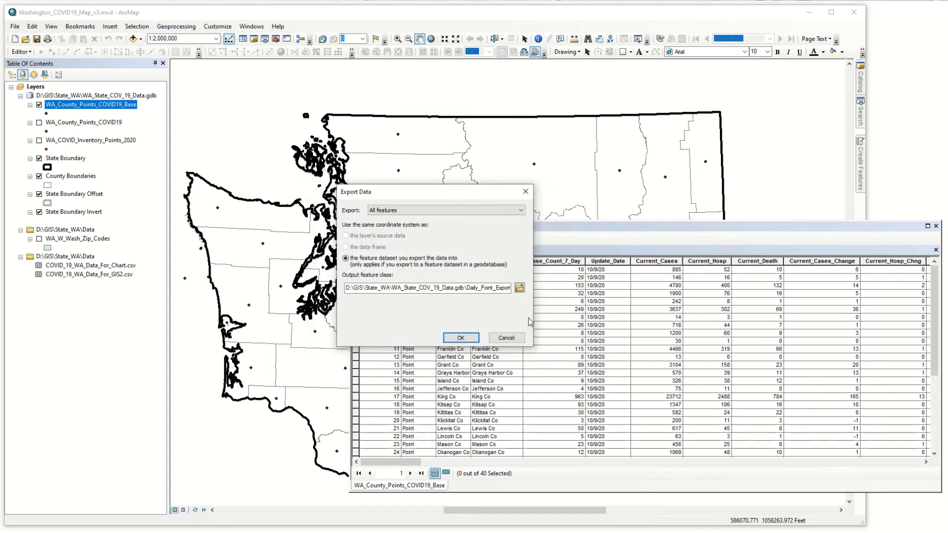
click(461, 338)
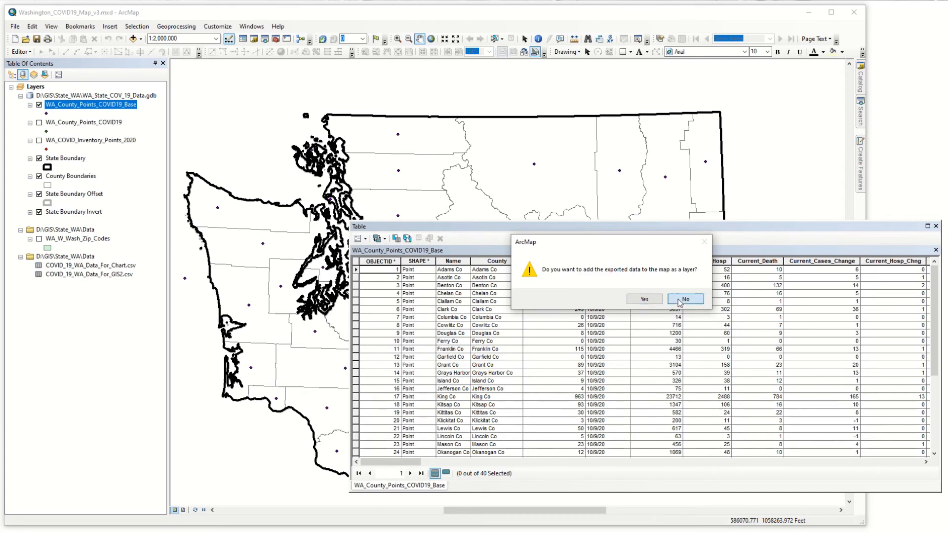
click(685, 299)
Step: Open the COVID_19_WA_Data_For_Chart.csv table to check its daily records
click(113, 266)
right_click(112, 265)
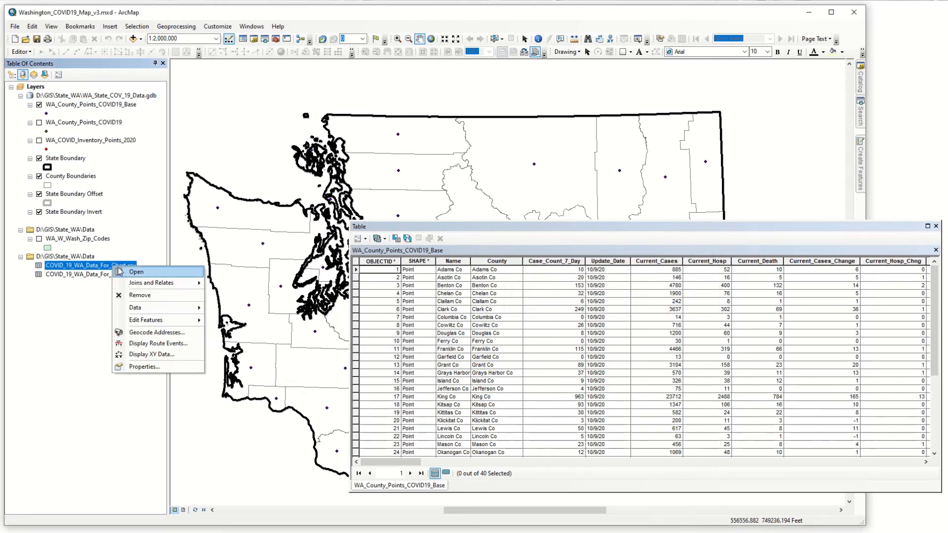
click(135, 272)
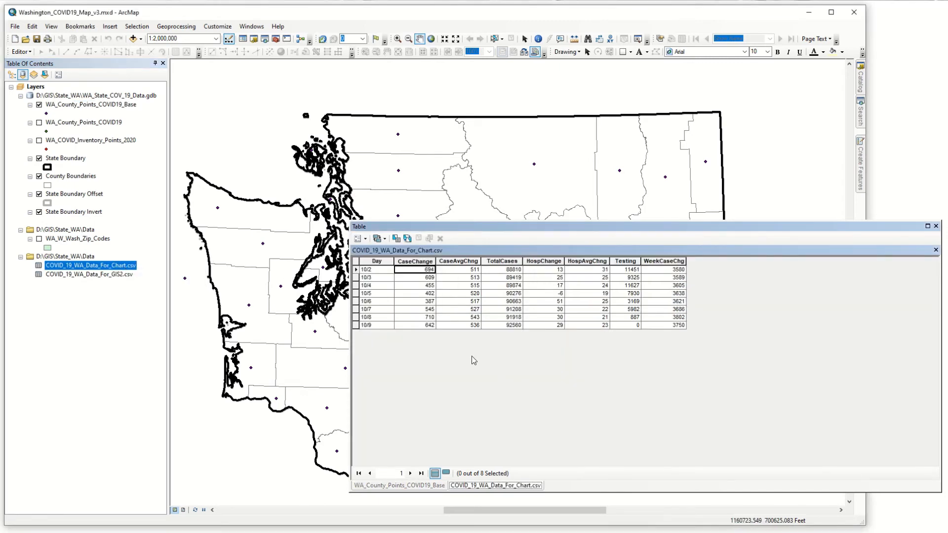
Step: Export all records of COVID_19_WA_Data_For_Chart.csv to WA_State_COV_19_Data.gdb as Case_Summary_2020_10_09 without adding the table to the map
right_click(75, 268)
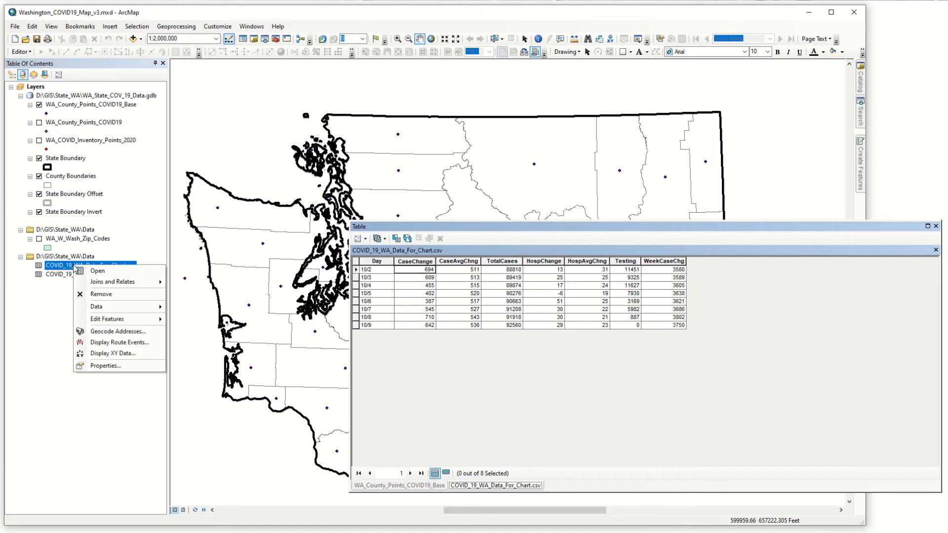
mouse_move(151, 310)
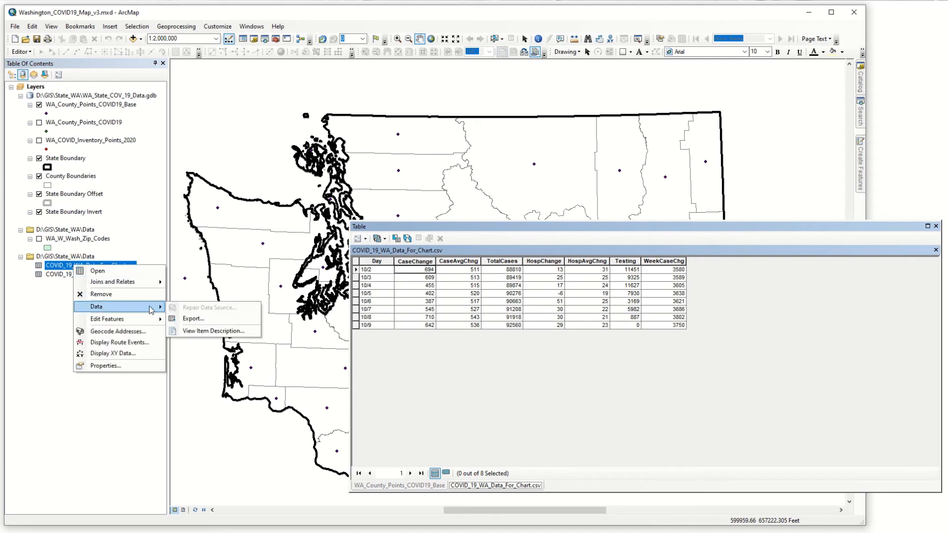
click(193, 318)
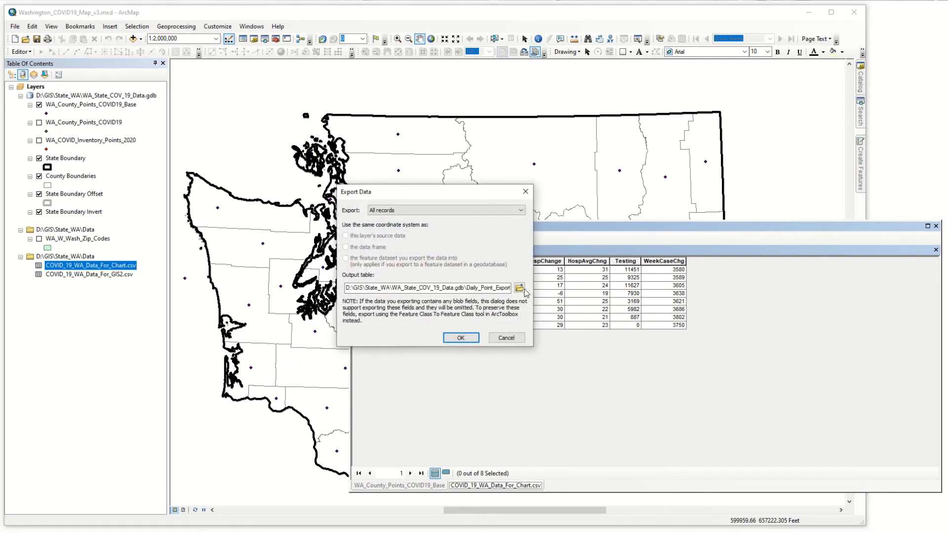
click(523, 290)
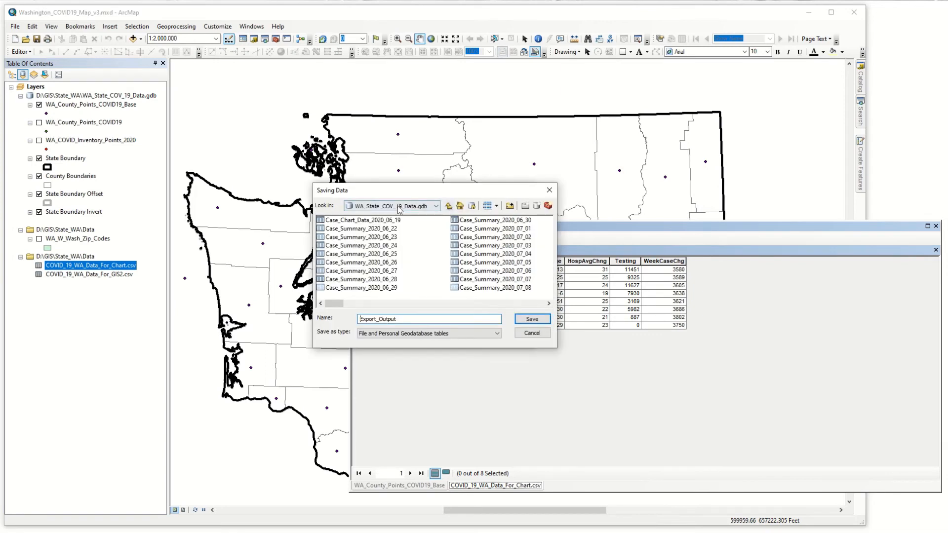
drag(338, 304, 503, 303)
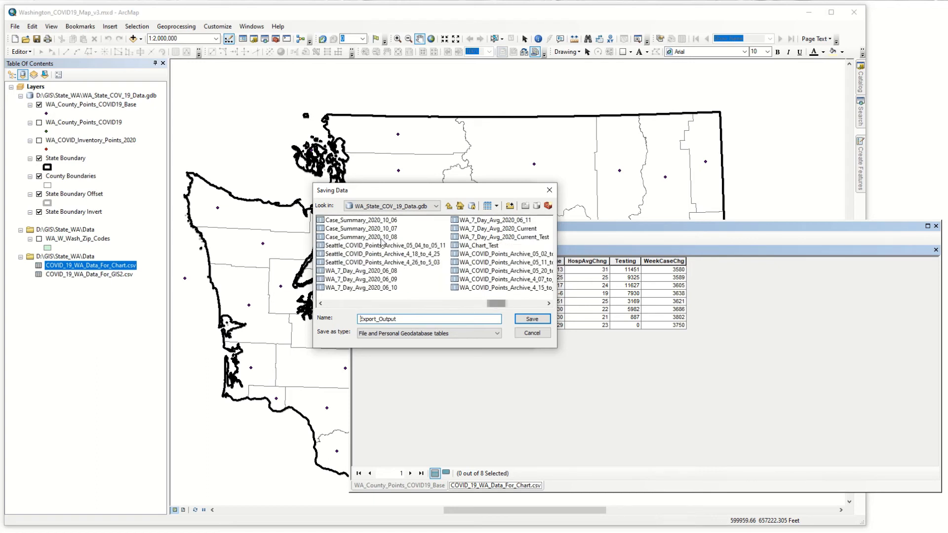
click(385, 239)
drag(431, 319, 427, 319)
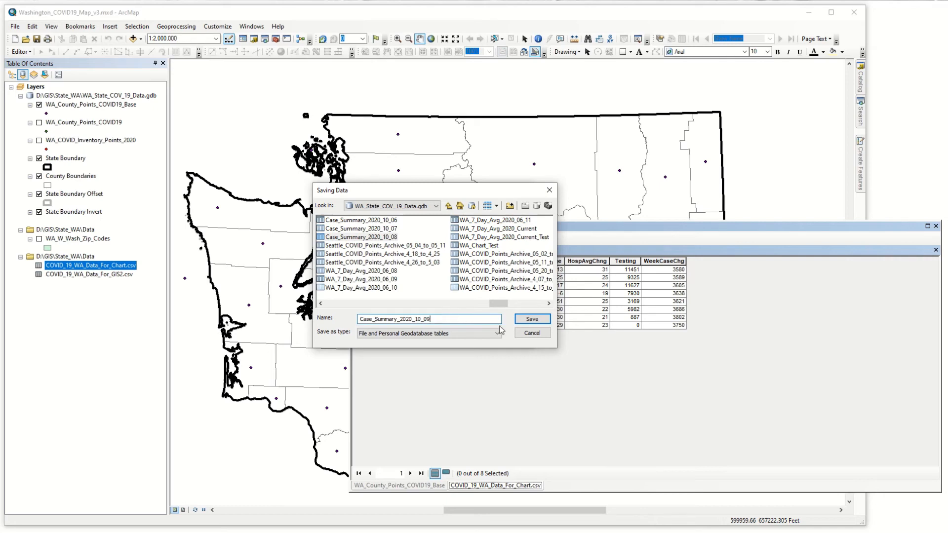
text(9)
click(534, 319)
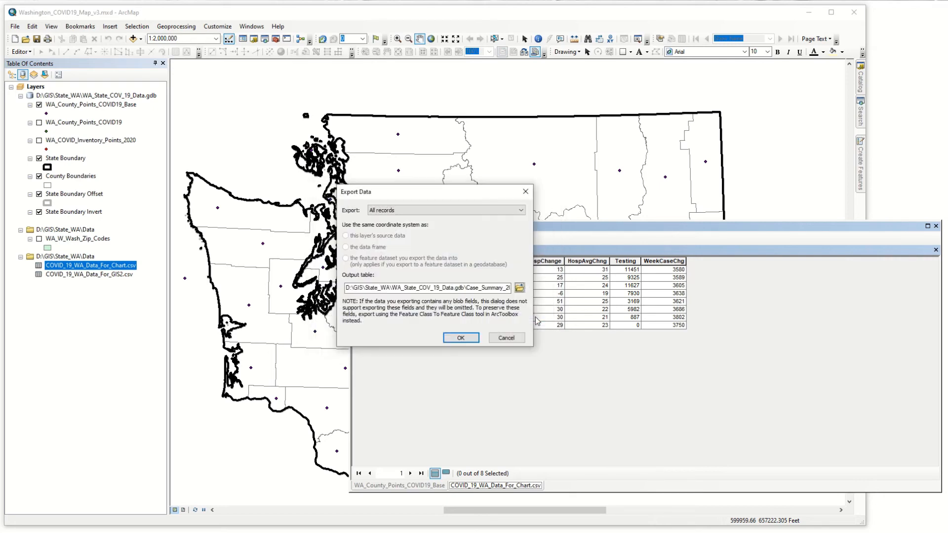
click(463, 337)
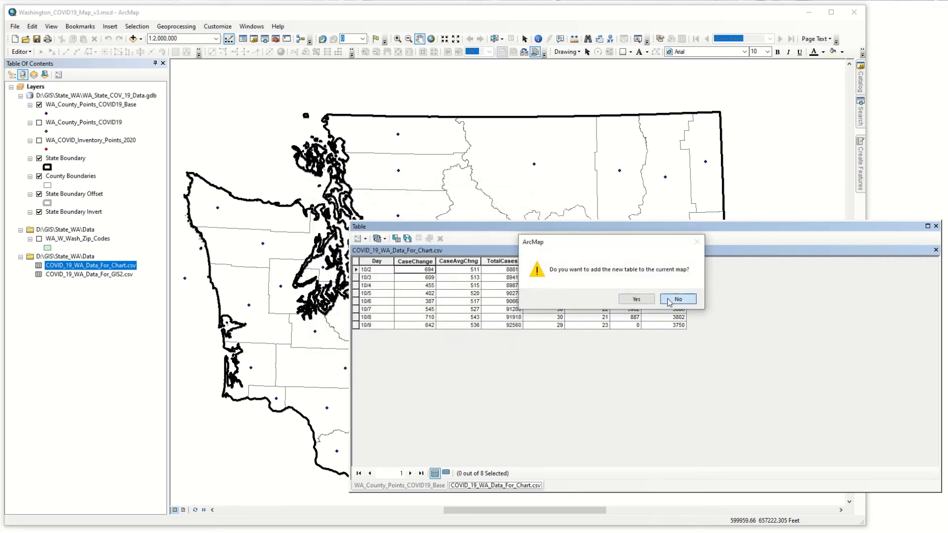
click(676, 298)
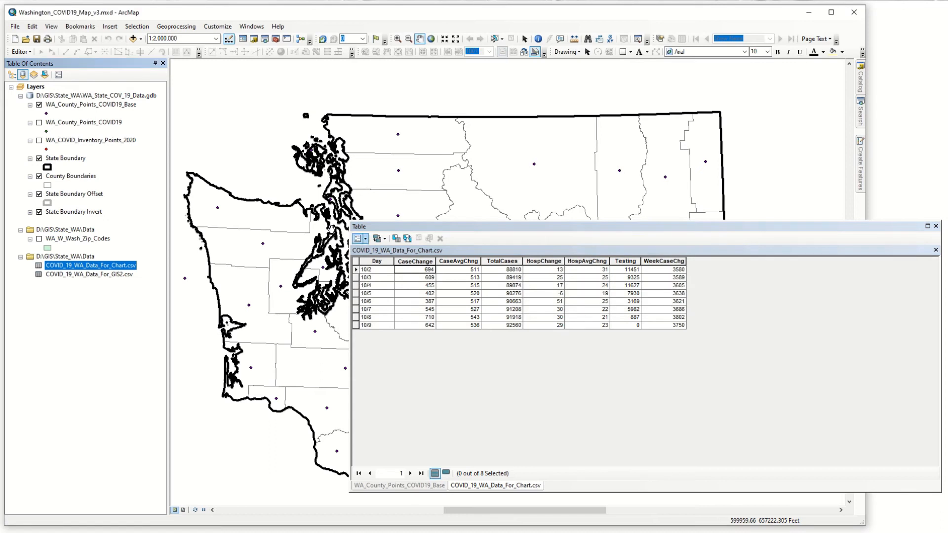
Step: Close ArcMap, switch to ArcGIS Pro and open the recent project WA_COVID19_Map_Update
click(15, 27)
click(16, 27)
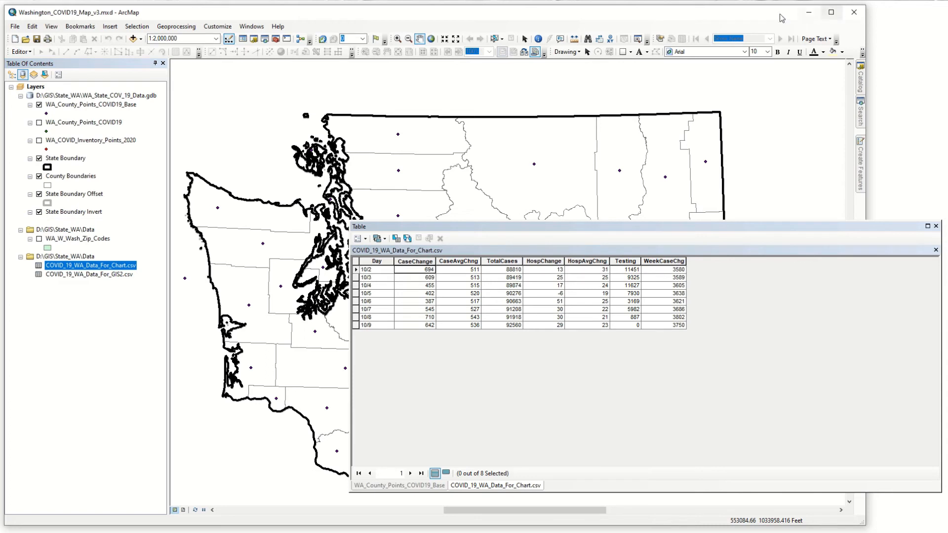
click(15, 27)
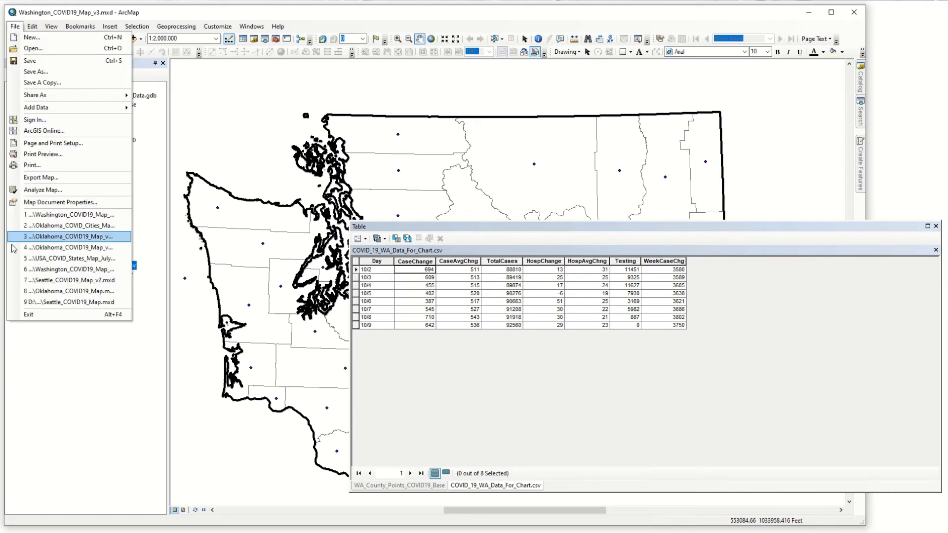
click(54, 309)
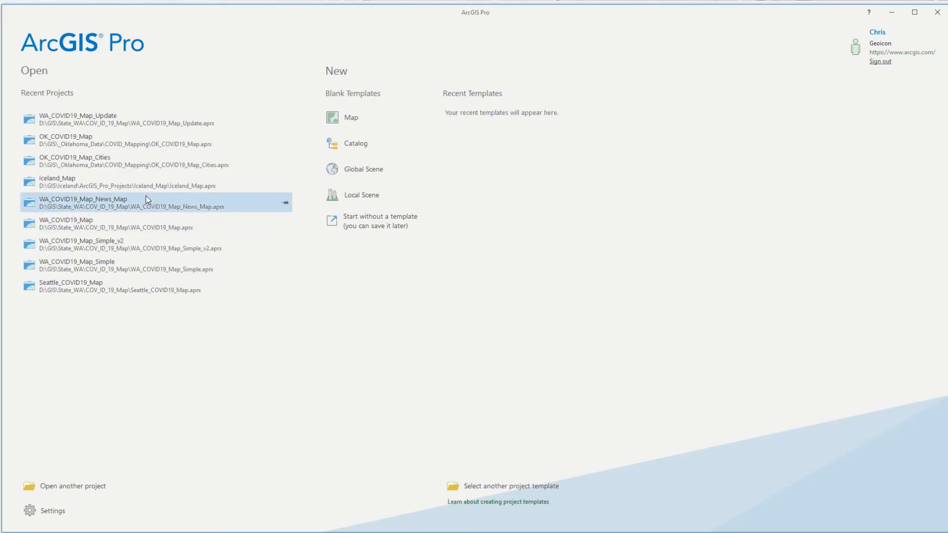
click(93, 119)
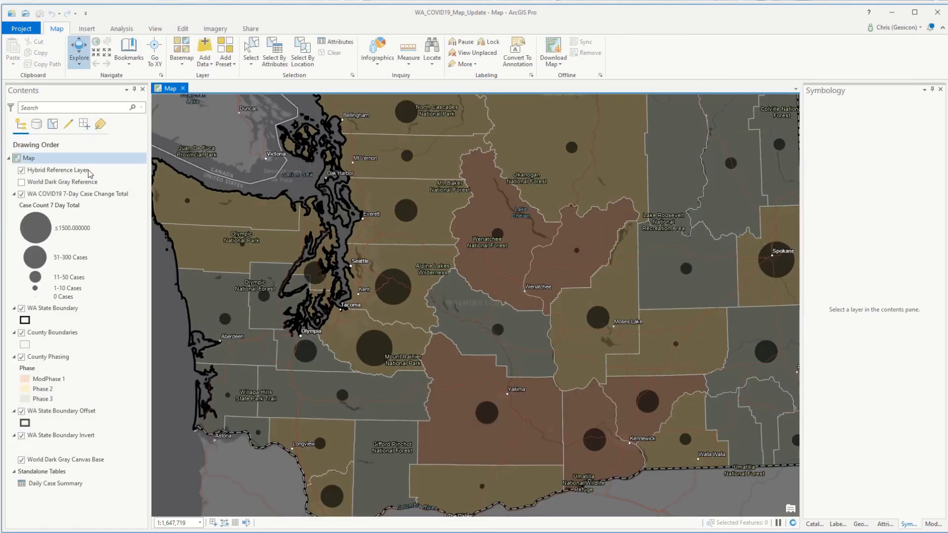
Step: Start changing the data source of the WA COVID19 7-Day Case Change Total layer and browse to WA_State_COV_19_Data.gdb in the State_WA folder
double_click(73, 195)
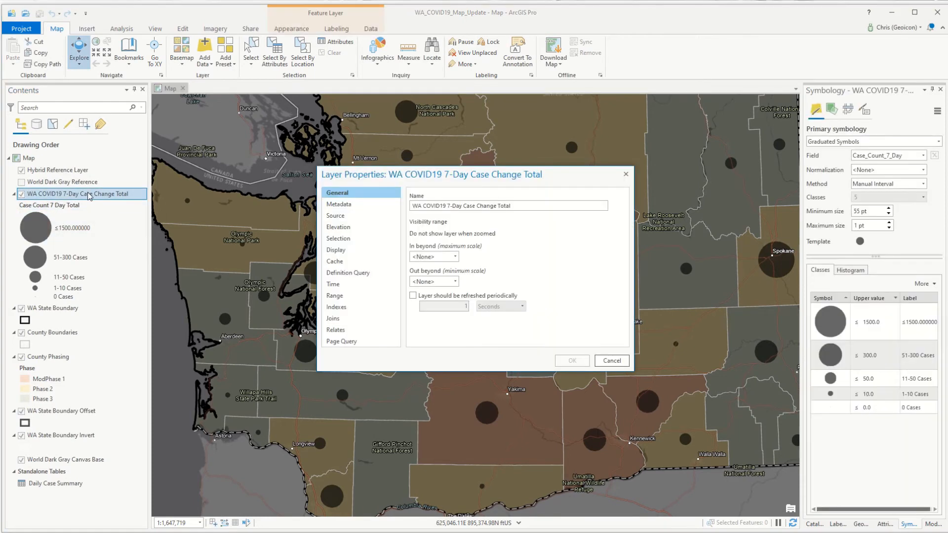
click(334, 217)
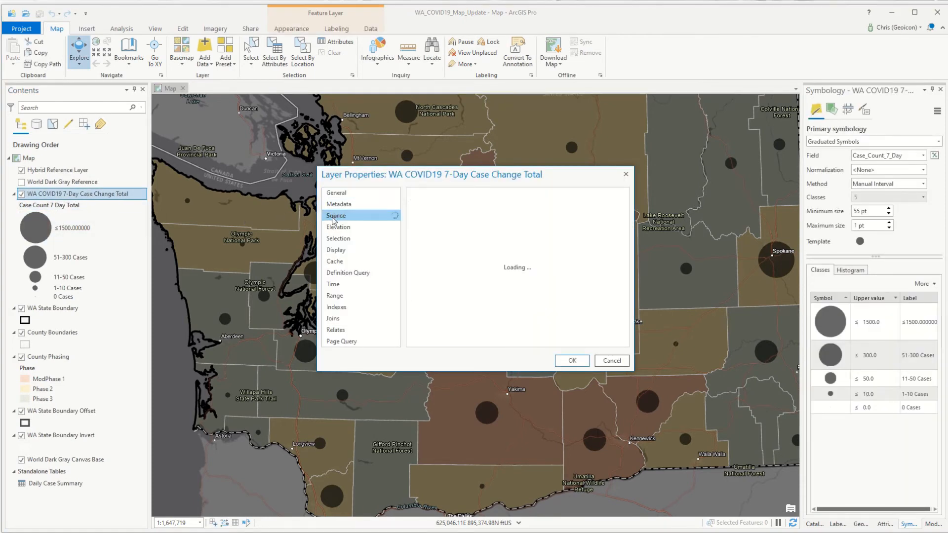
click(606, 200)
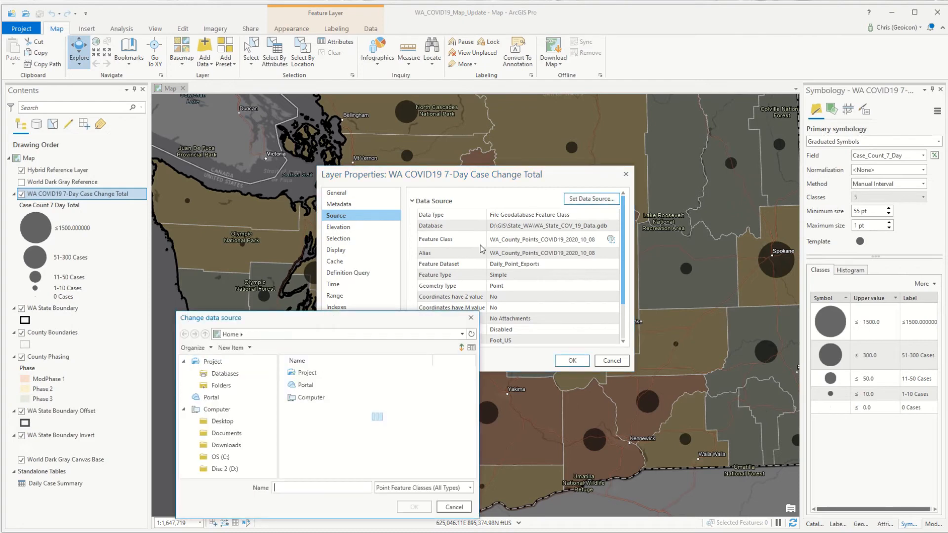
double_click(302, 385)
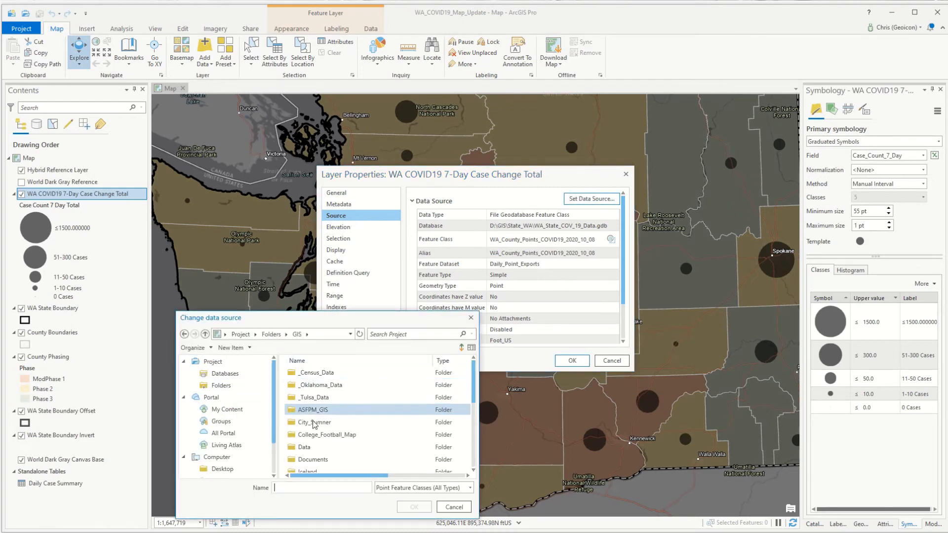
scroll(318, 435, down, 3)
double_click(313, 410)
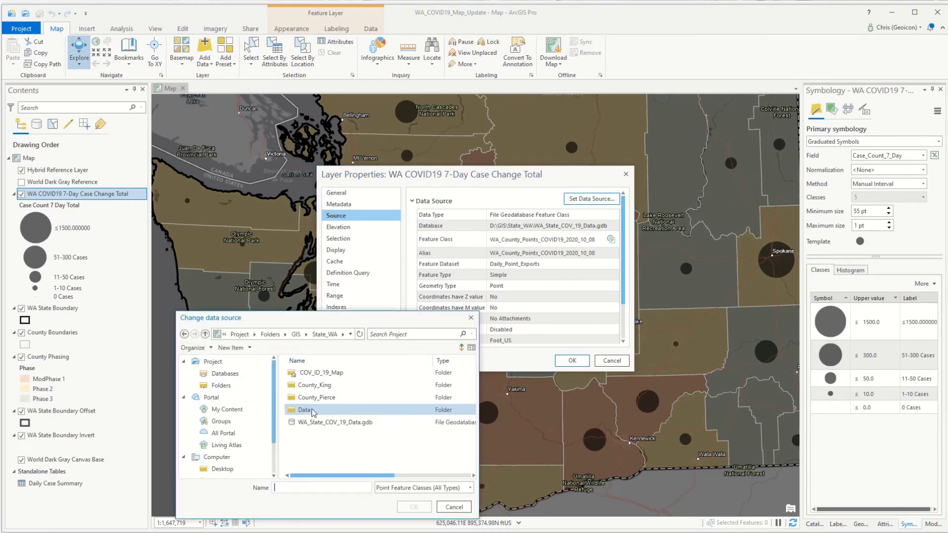
double_click(316, 422)
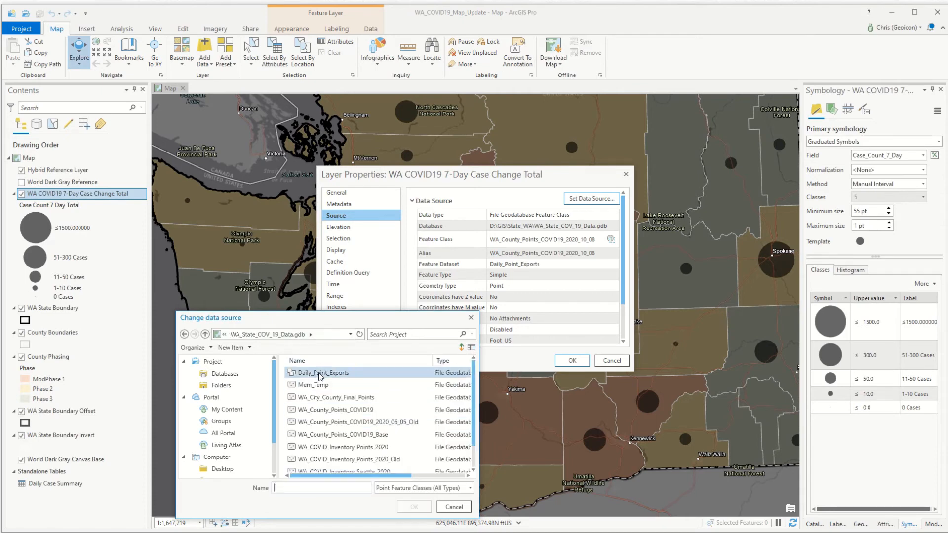
Step: Set the layer's data source to WA_County_Points_COVID19_2020_10_09 from the Daily_Point_Exports dataset and apply the layer properties
double_click(320, 374)
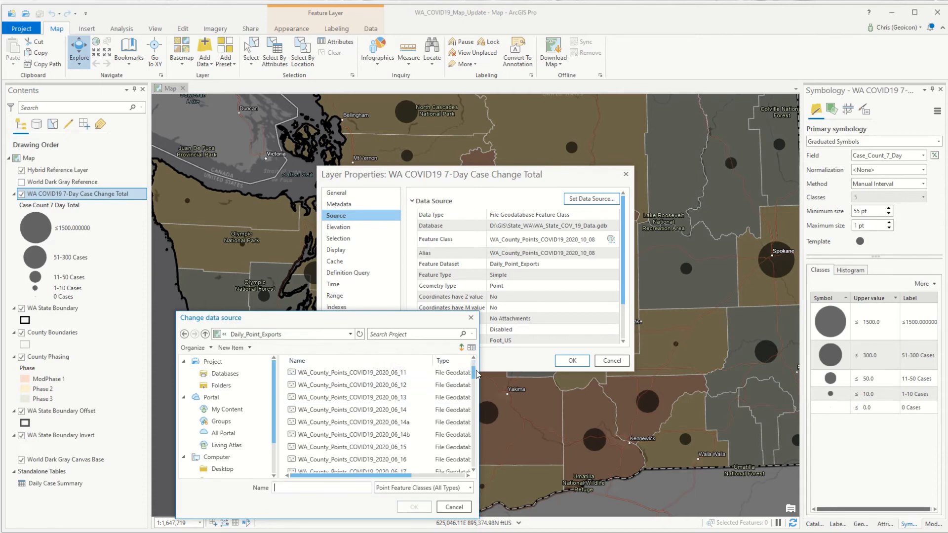
drag(476, 371, 473, 411)
scroll(467, 456, down, 3)
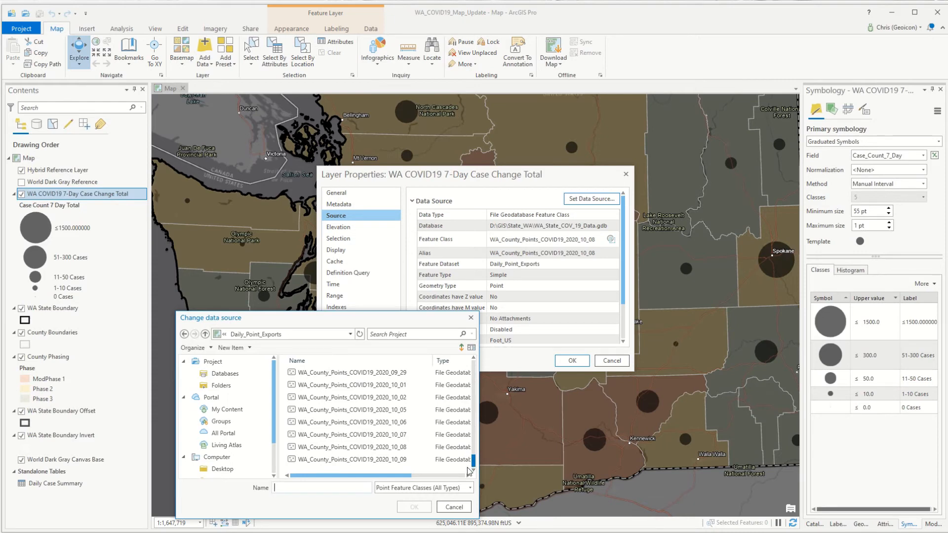
click(365, 459)
click(363, 459)
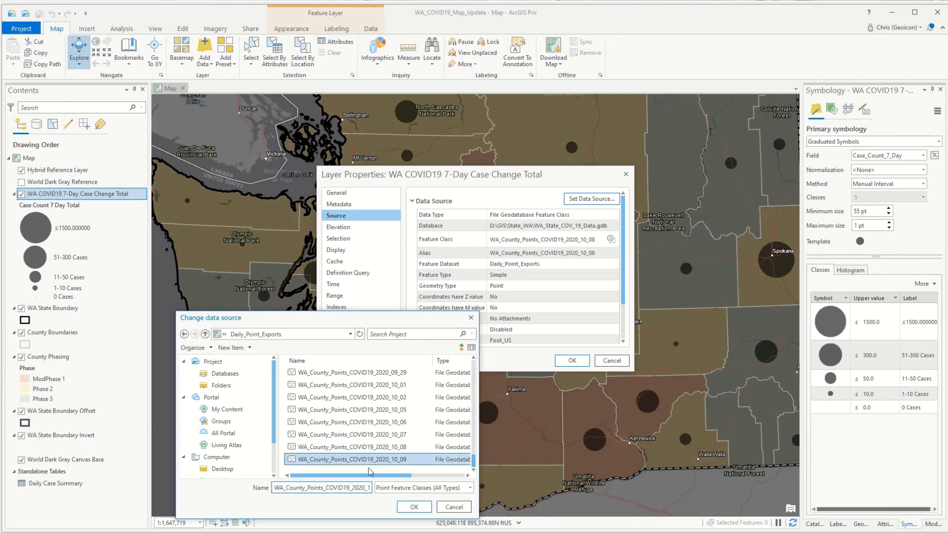
click(414, 507)
click(570, 361)
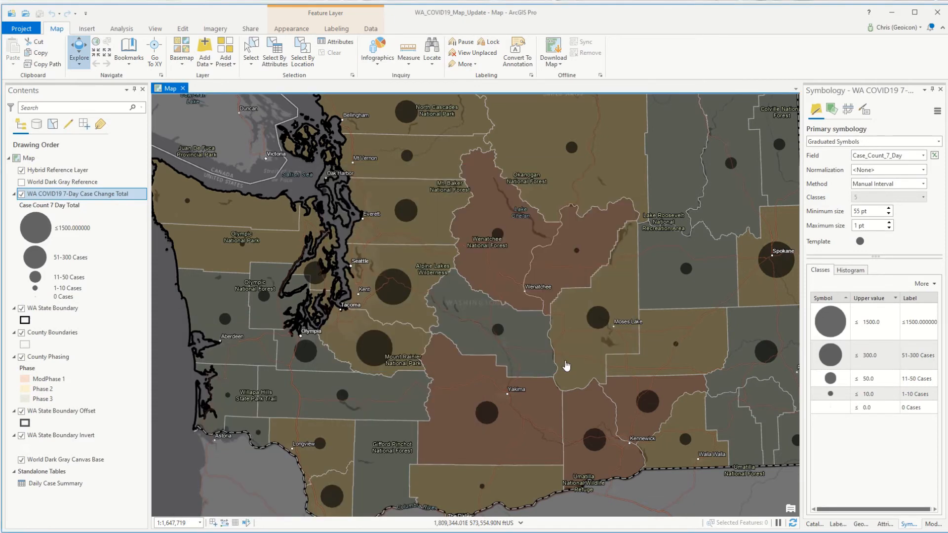
Step: Repoint the Daily Case Summary table to Case_Summary_2020_10_09 in State_WA's WA_State_COV_19_Data.gdb and save the project
double_click(61, 483)
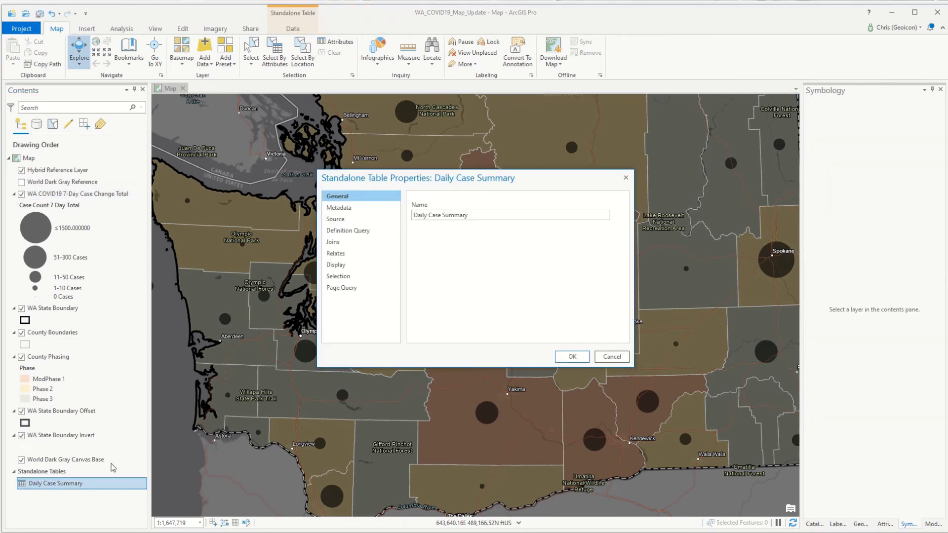
click(335, 220)
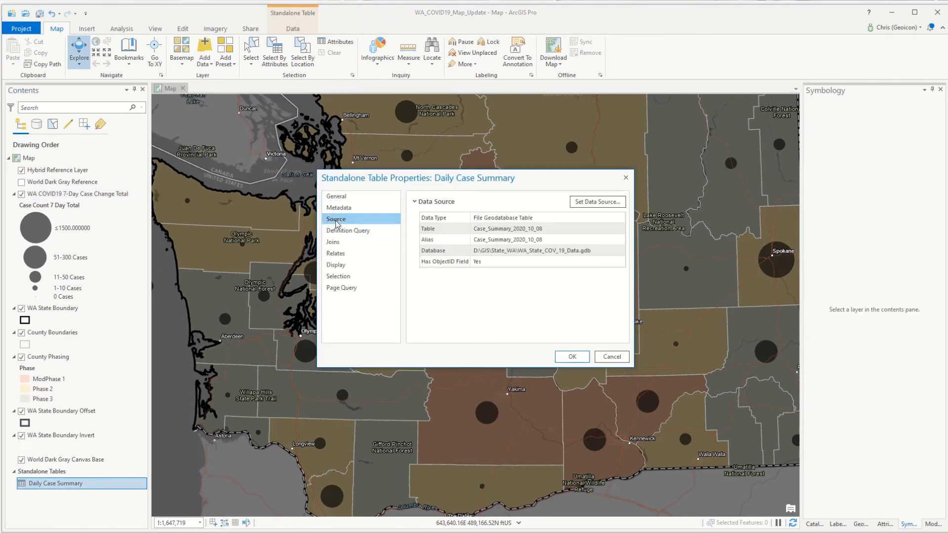
click(586, 204)
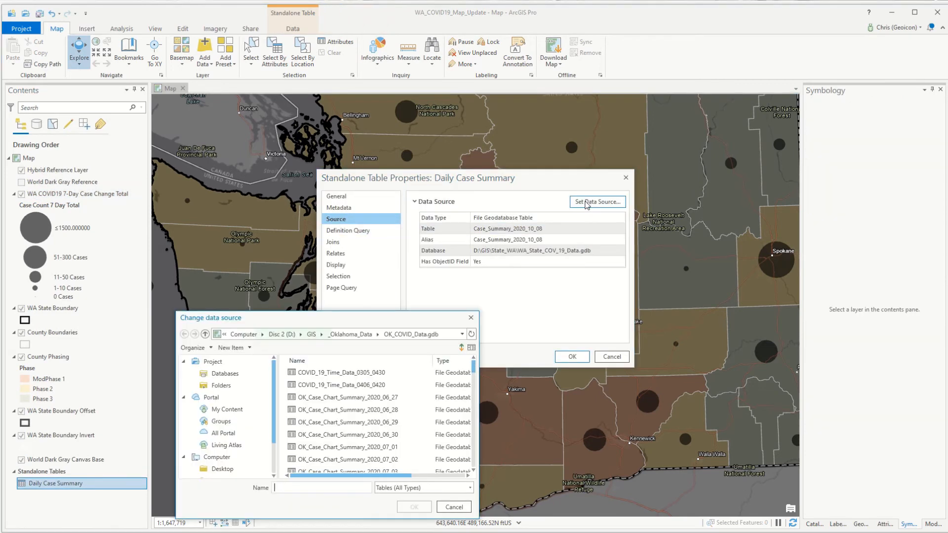
click(310, 336)
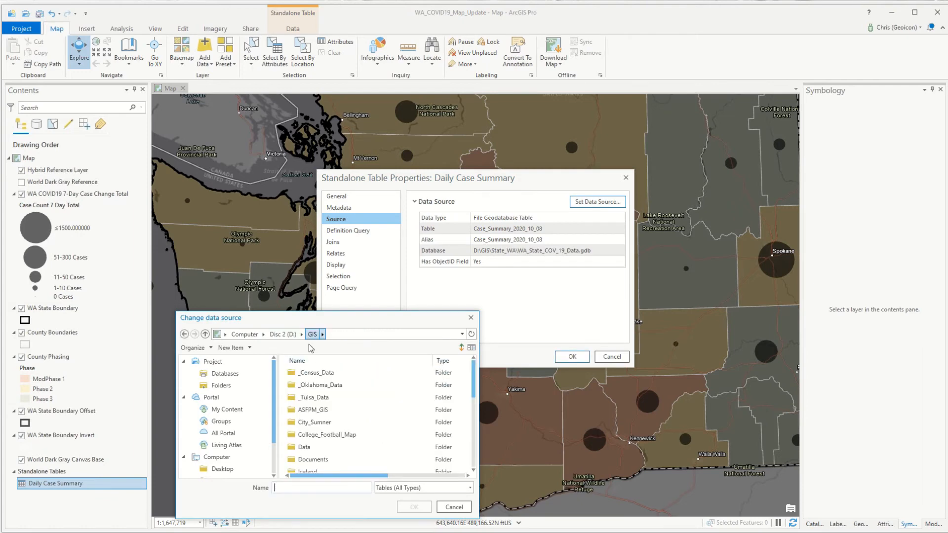
scroll(310, 414, down, 5)
double_click(310, 414)
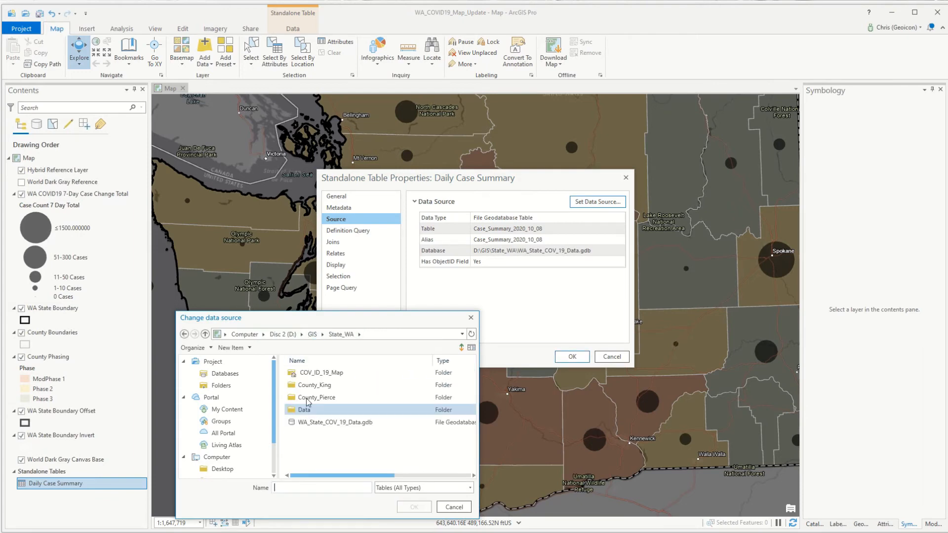
double_click(310, 423)
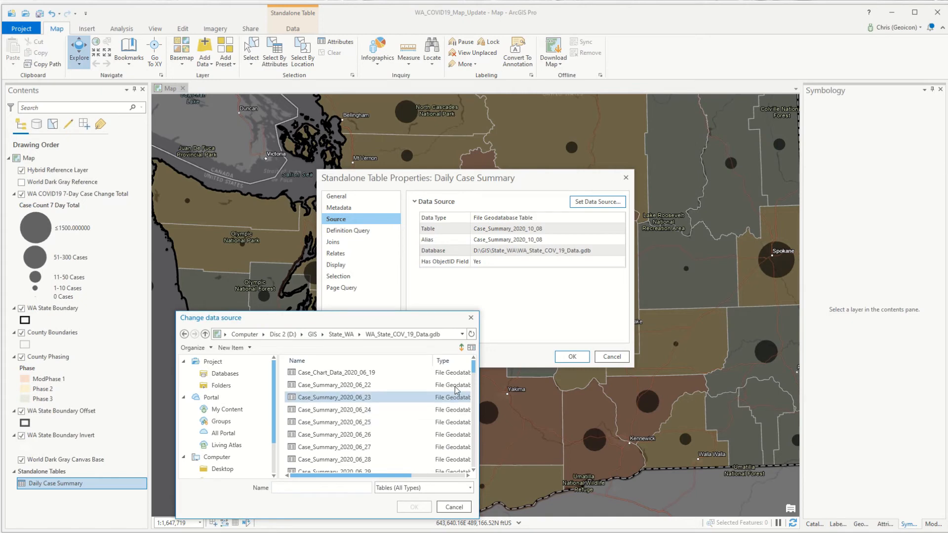
drag(473, 369, 474, 453)
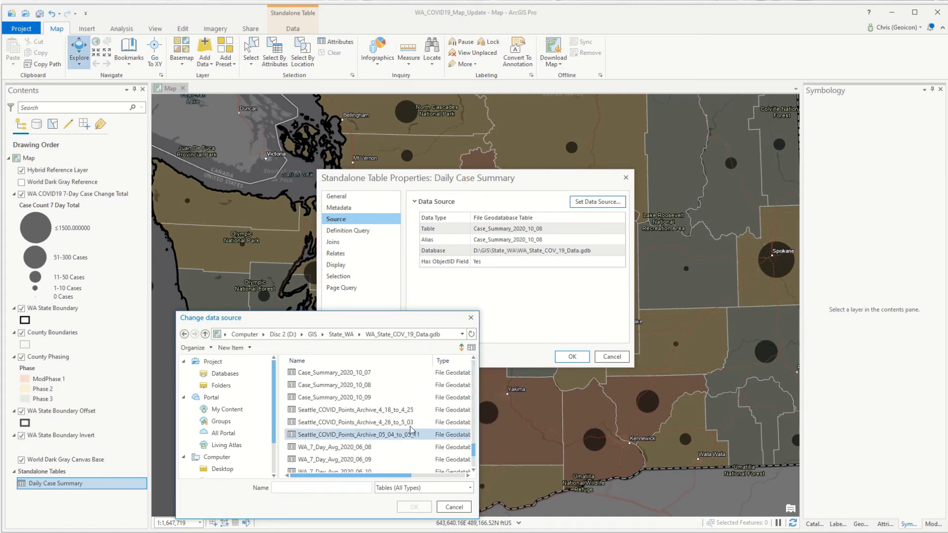
click(359, 399)
click(407, 507)
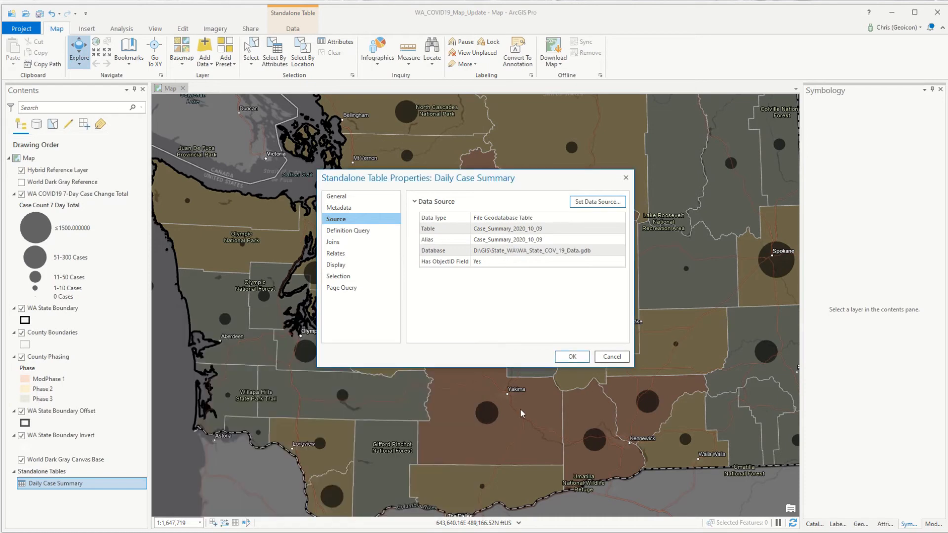
click(572, 356)
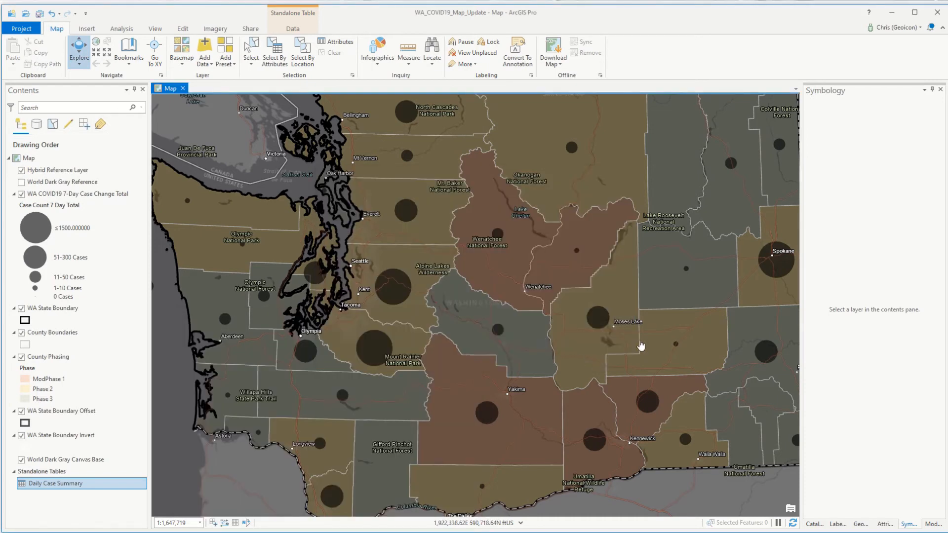
click(39, 15)
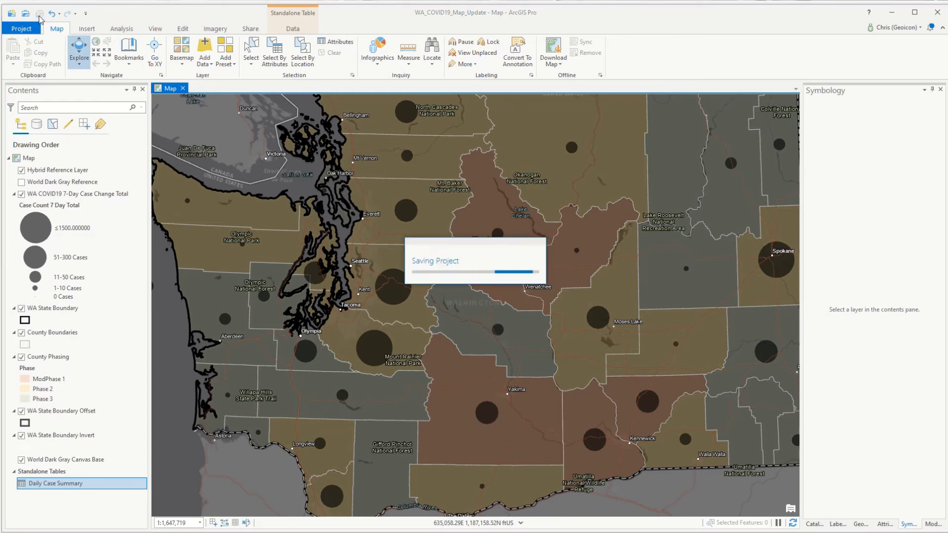
Step: Overwrite the web layer Washington State COVID 19 Phasing in the portal's Washington folder and publish it
click(251, 29)
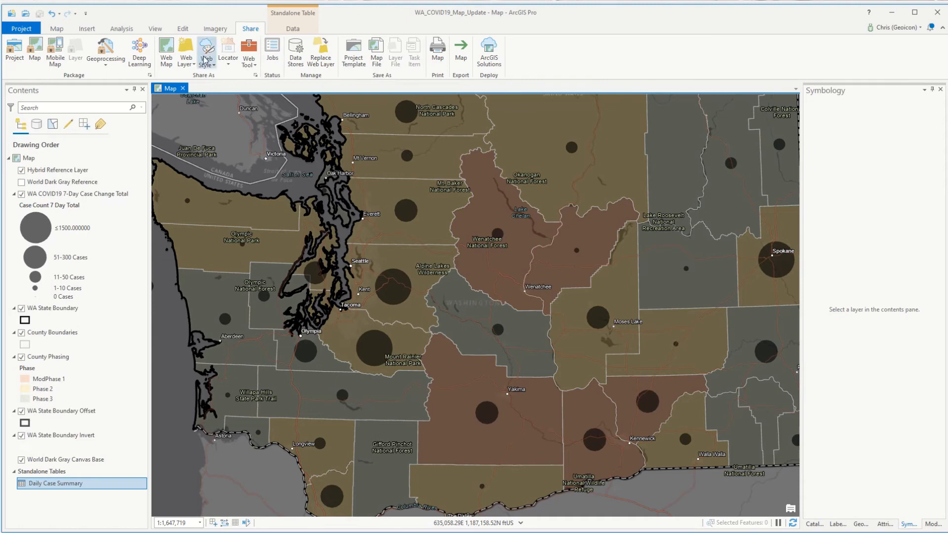
click(185, 64)
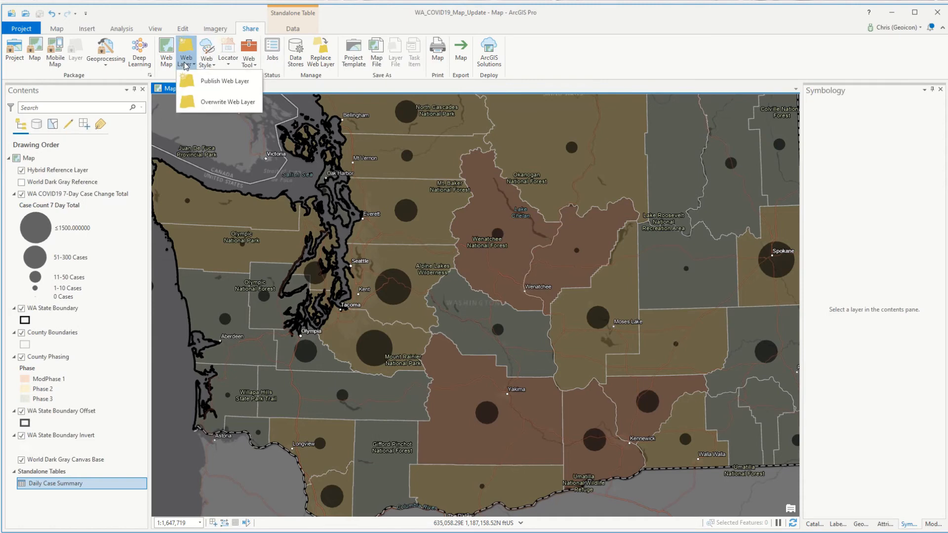
click(204, 103)
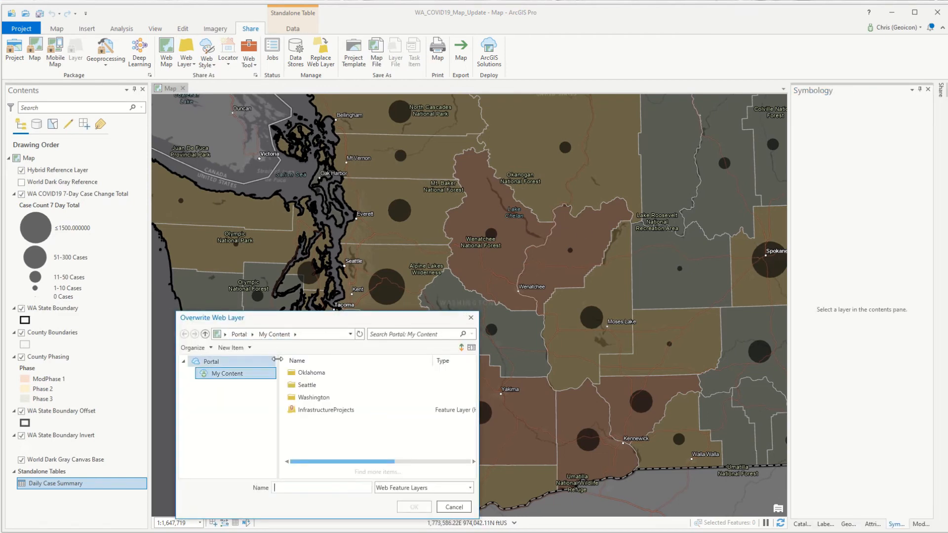
double_click(305, 398)
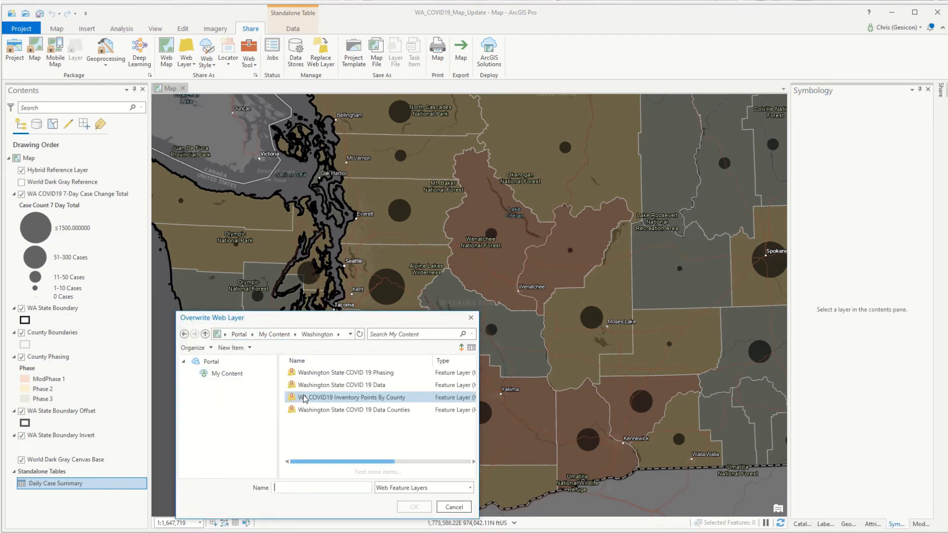
click(316, 373)
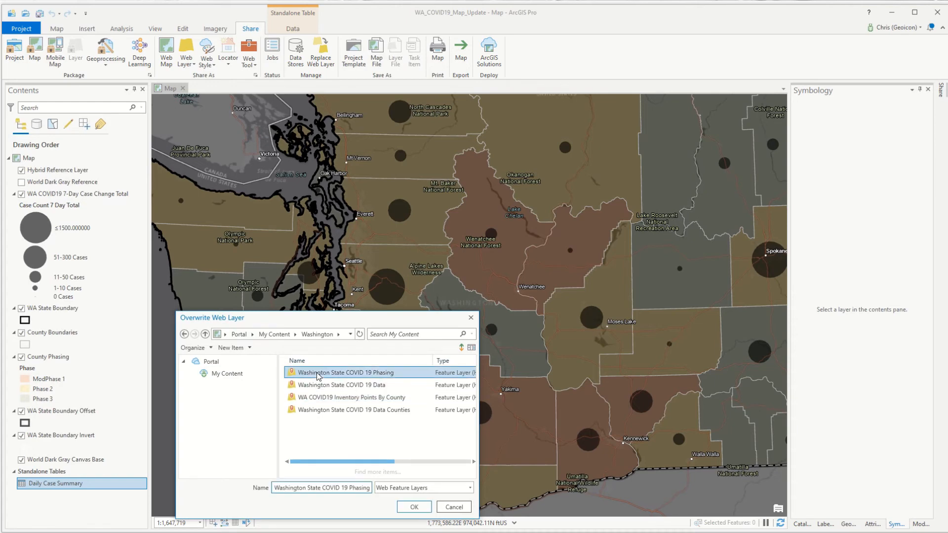
click(409, 508)
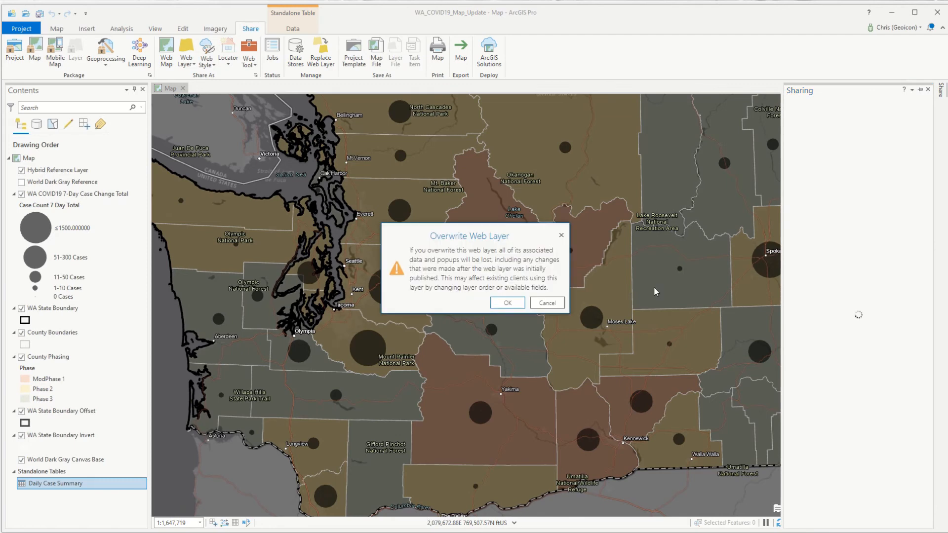
click(505, 303)
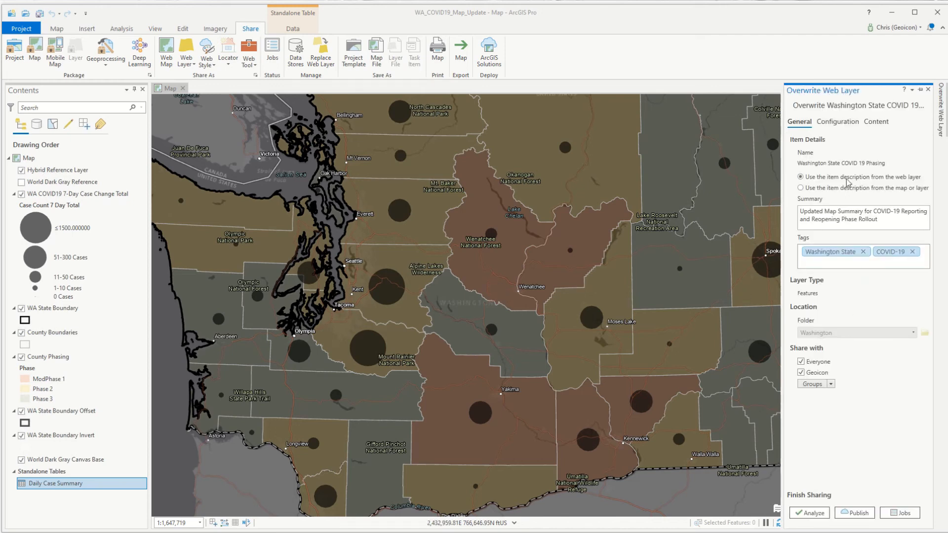
click(857, 508)
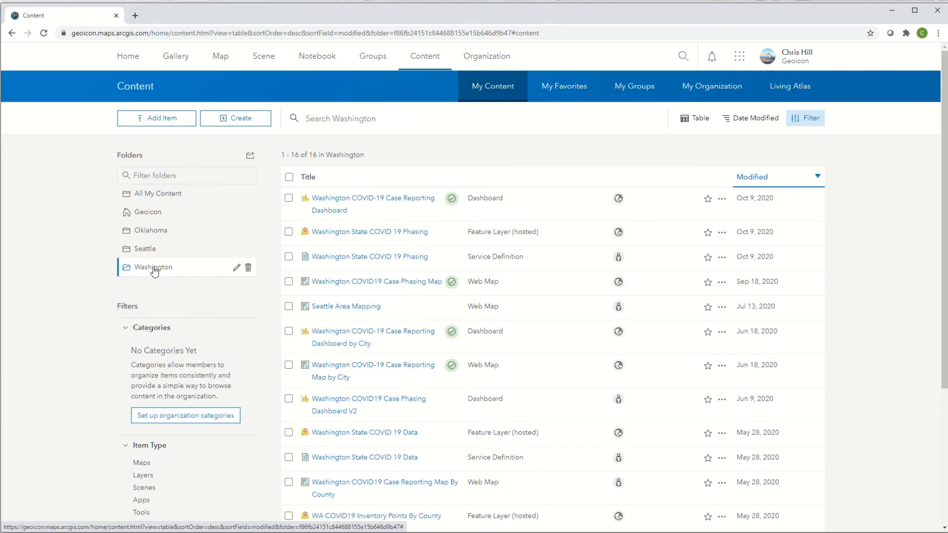
Step: Check the overwrite job in ArcGIS Pro, then view the Washington COVID-19 Case Reporting Dashboard item page in ArcGIS Online
click(892, 11)
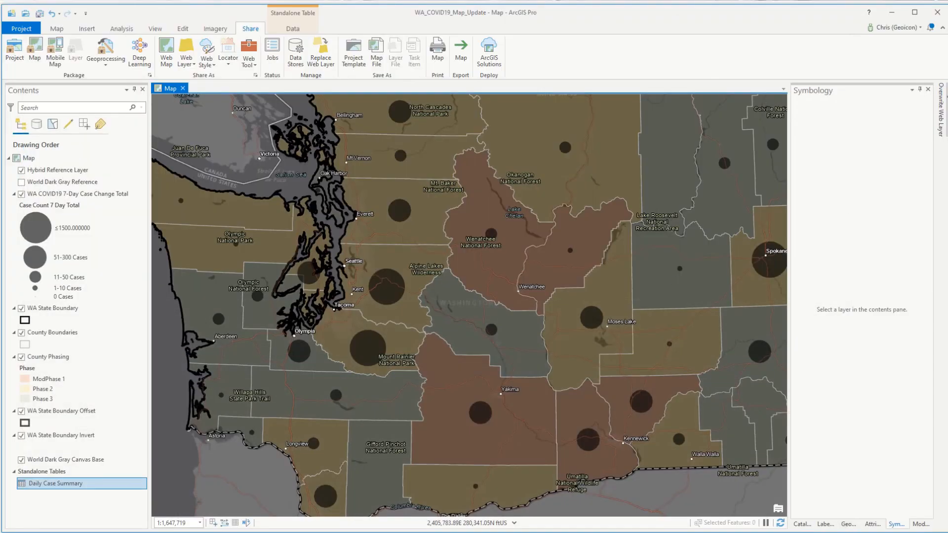
click(941, 109)
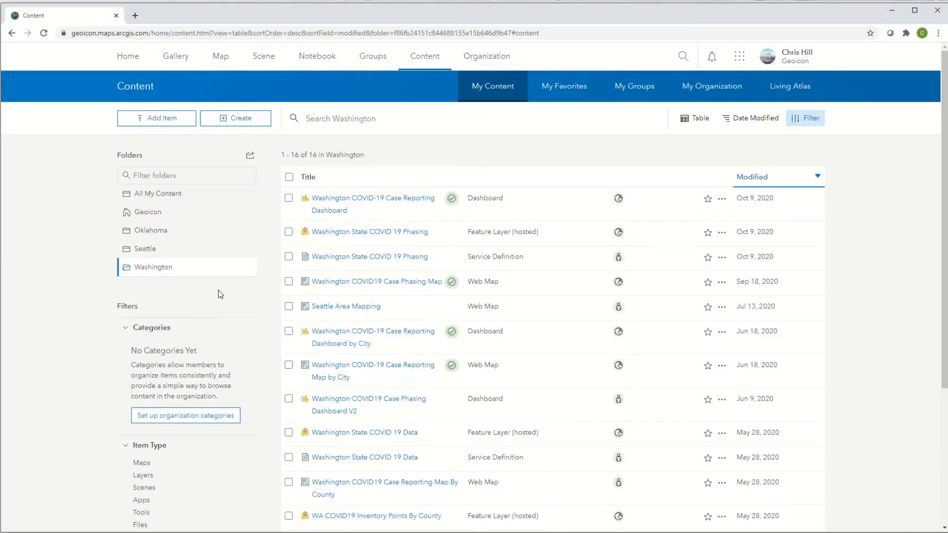
click(329, 211)
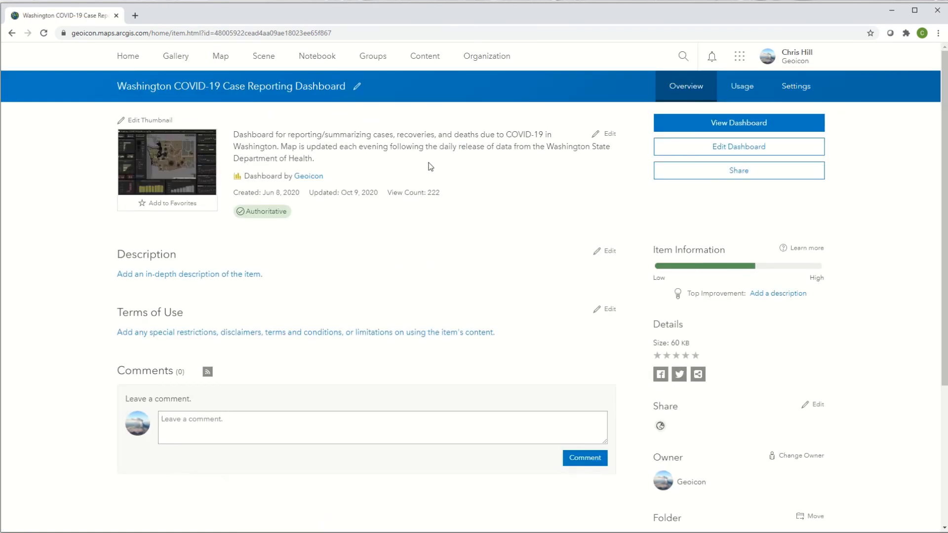
Step: Open the Washington COVID19 Case Phasing Map from the Washington content in Map Viewer and inspect the 7-Day Case Change Total legend
click(426, 63)
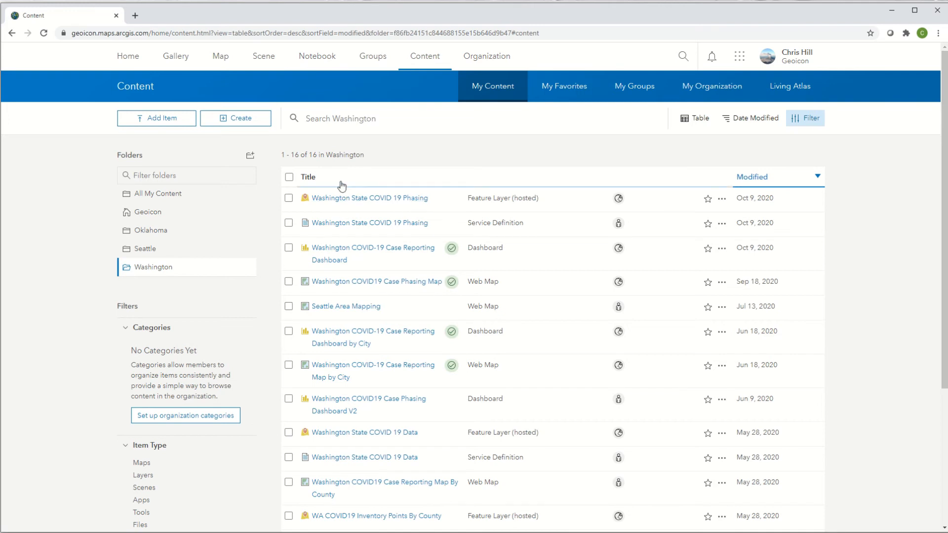
click(349, 285)
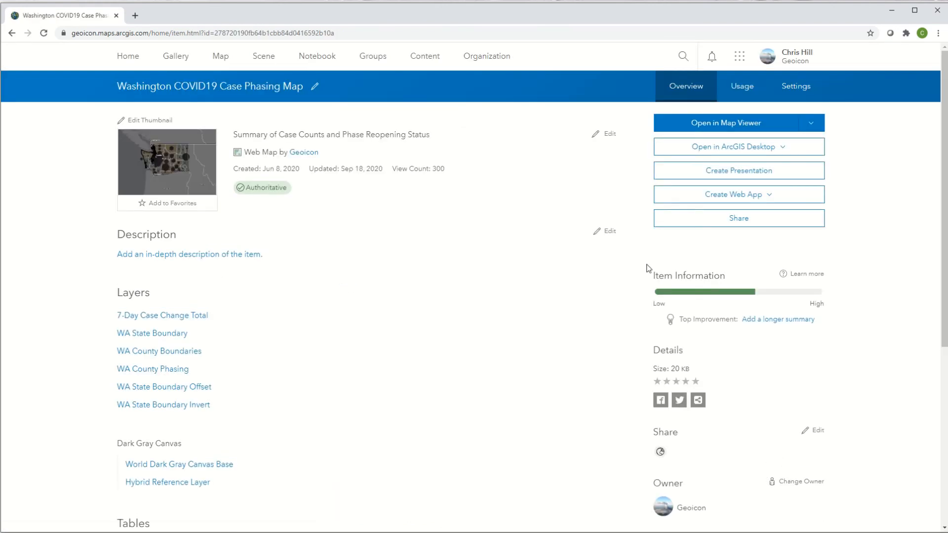
click(715, 125)
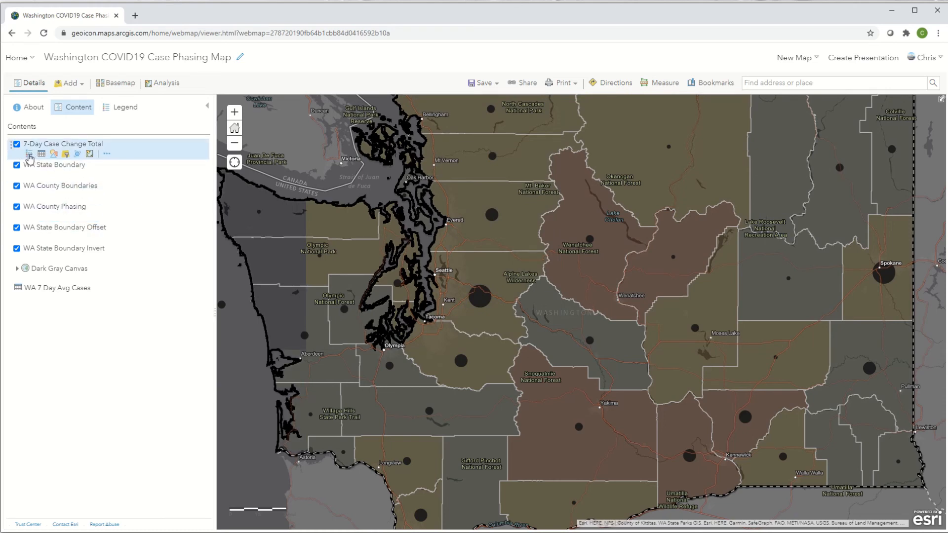
click(29, 157)
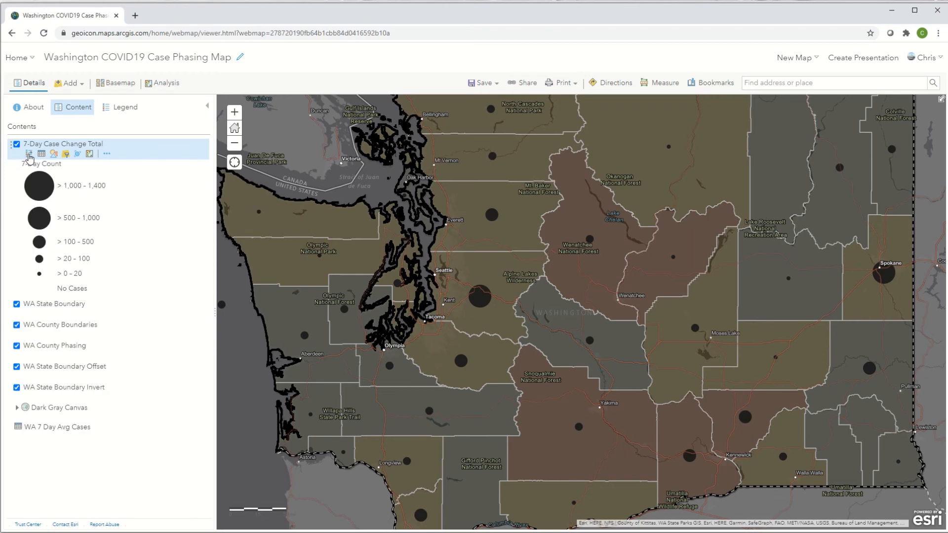
click(29, 157)
mouse_move(27, 179)
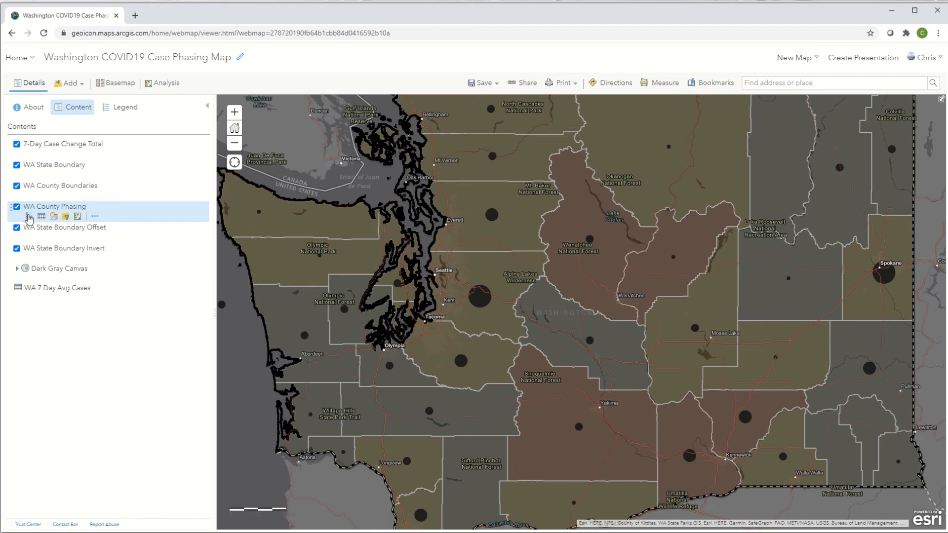
Step: Check the WA County Phasing legend, then open the Washington COVID-19 Case Reporting Dashboard from the Washington content for editing
click(29, 217)
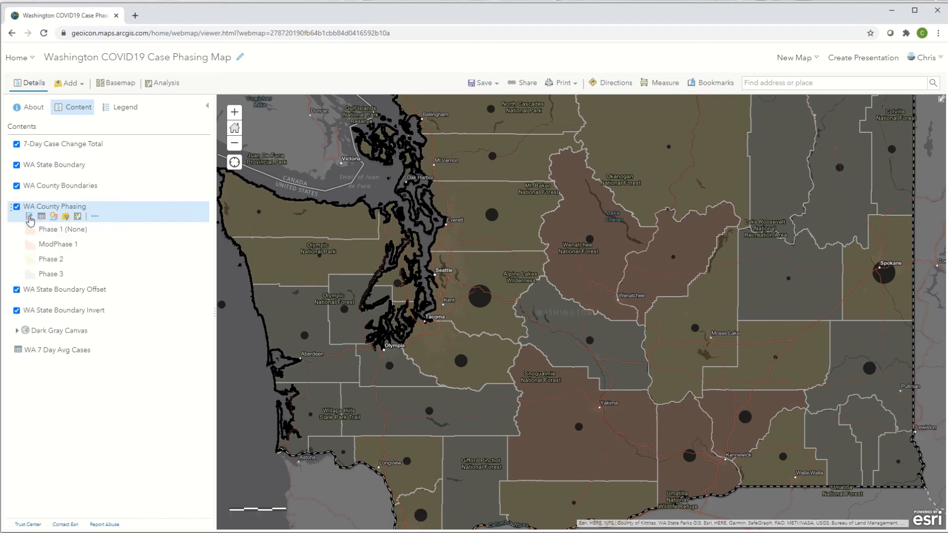
click(29, 217)
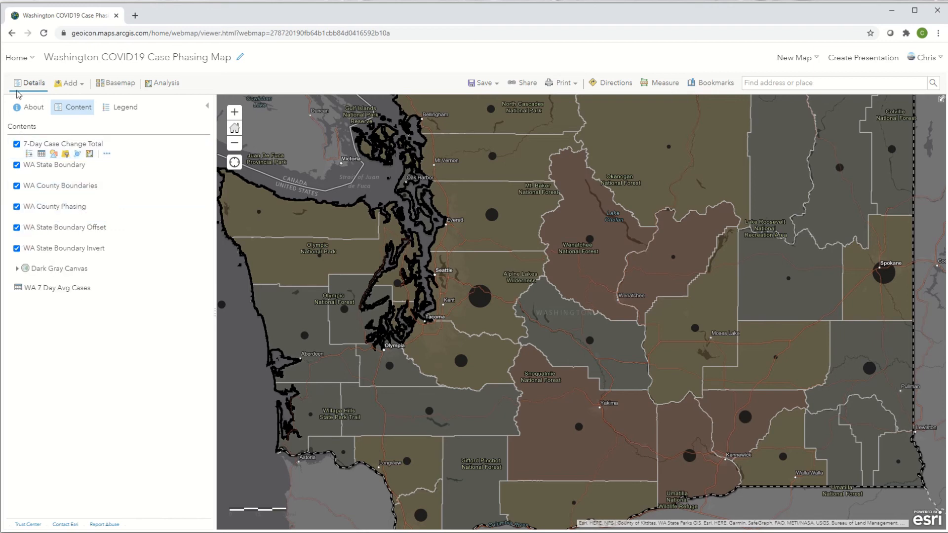
click(17, 57)
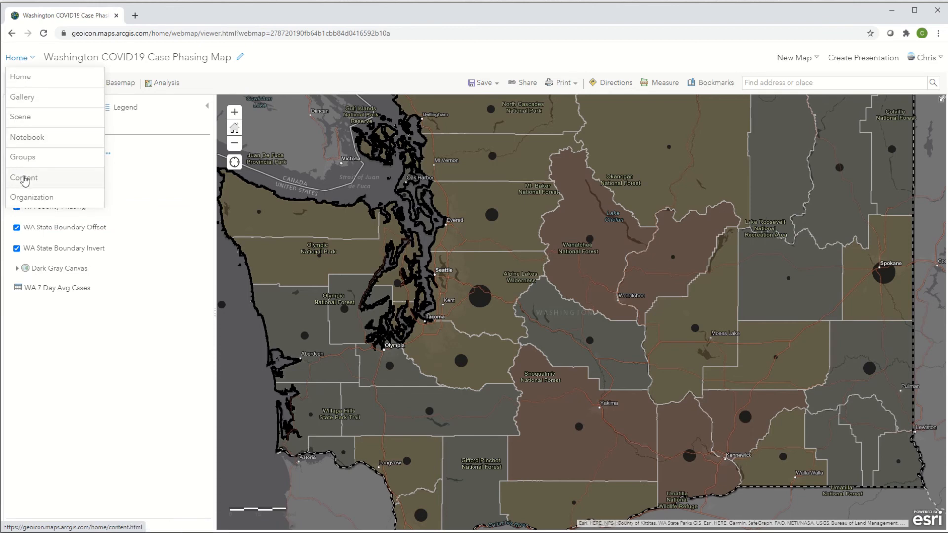
click(22, 178)
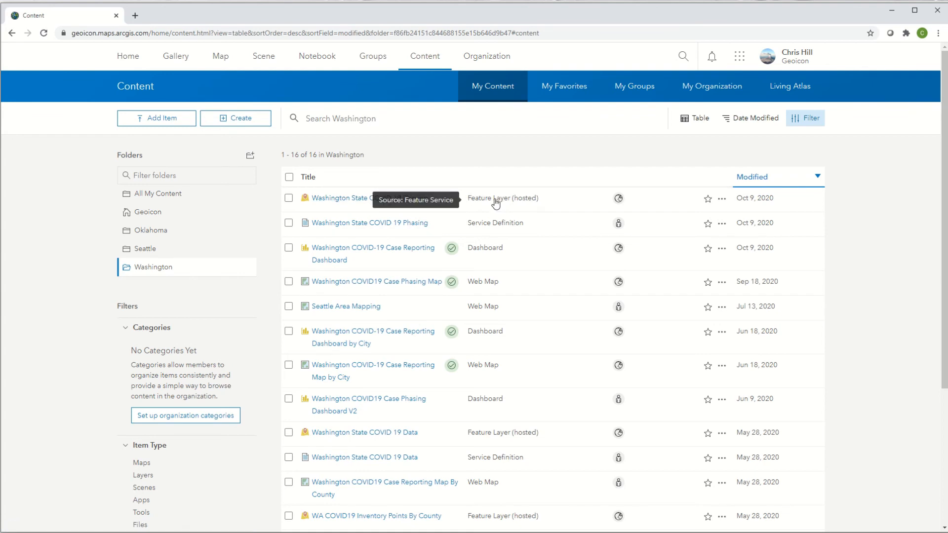
click(337, 254)
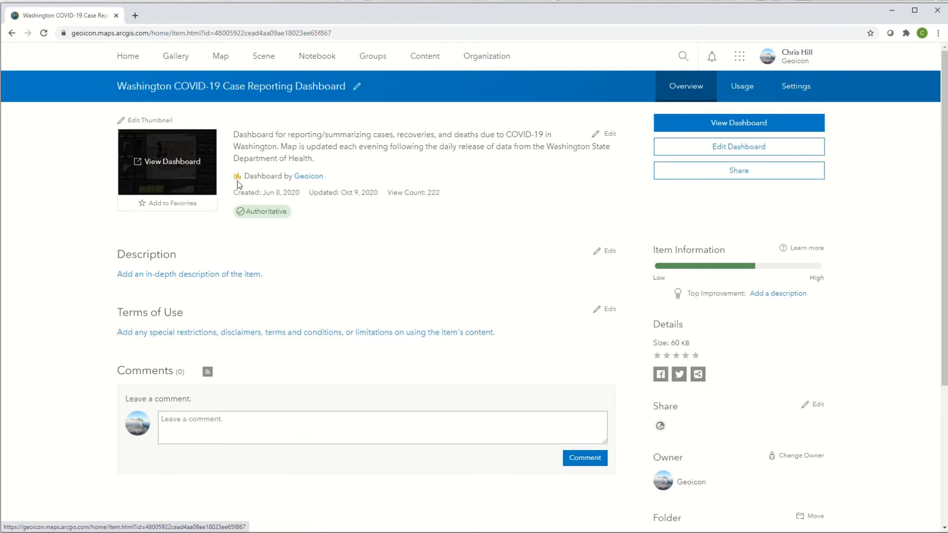
click(694, 151)
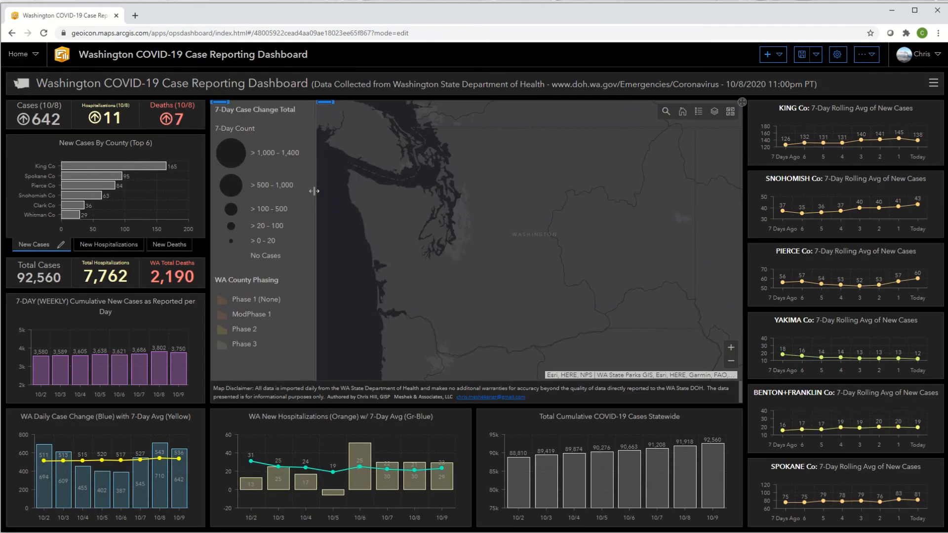
Step: Change the date and time in the dashboard header's subtitle to 10/9/2020 3:30pm PT
mouse_move(18, 78)
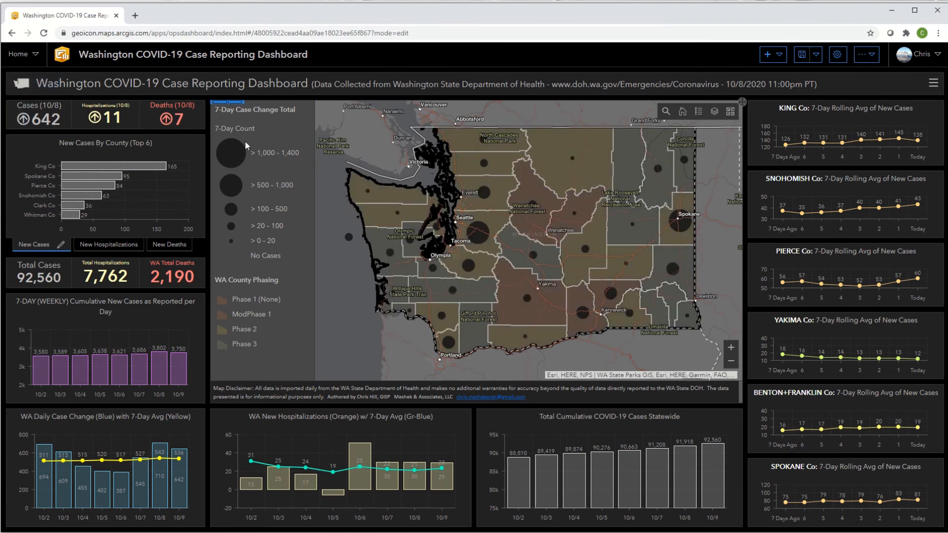
click(16, 81)
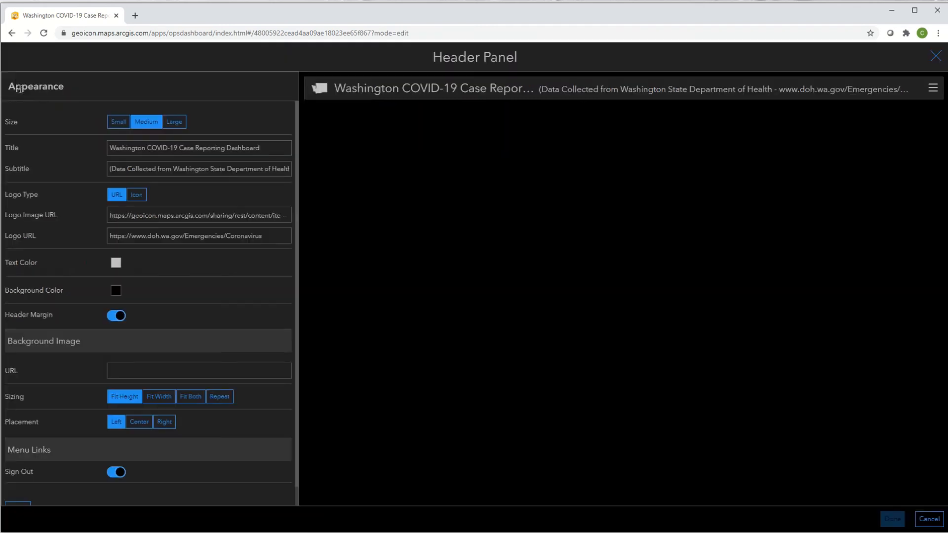
drag(192, 169, 309, 179)
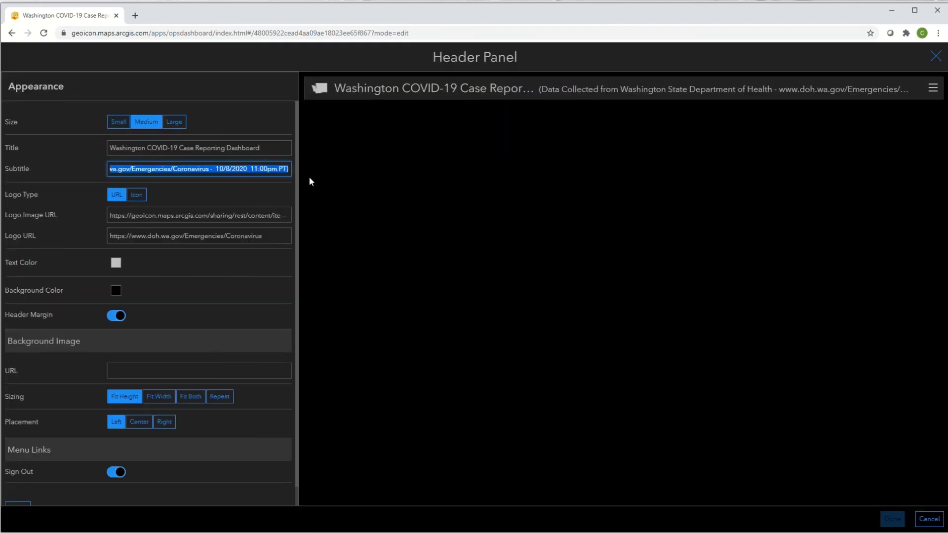
click(229, 169)
key(BackSpace)
text(9)
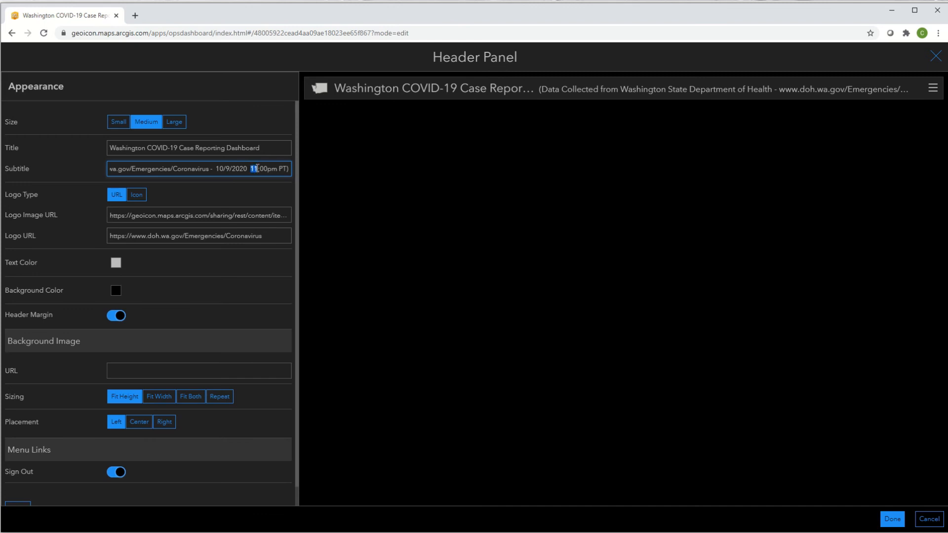
text(3)
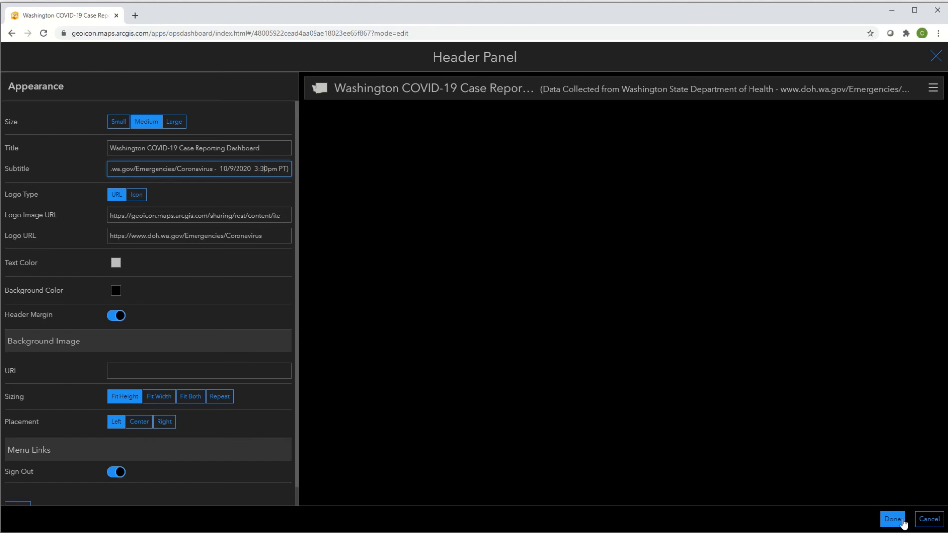
click(902, 522)
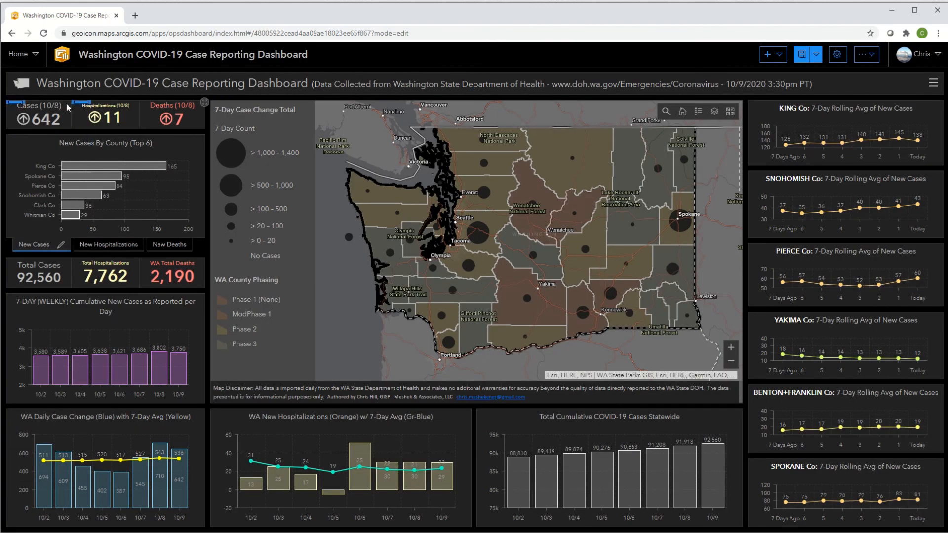
Step: Set the top text of the new cases indicator to Cases (10/9)
mouse_move(23, 102)
click(31, 122)
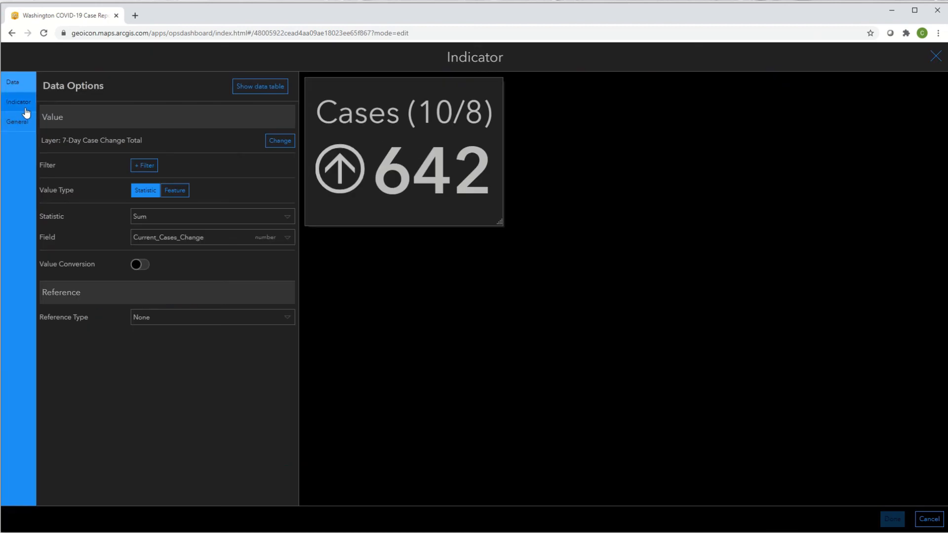
click(26, 108)
double_click(76, 136)
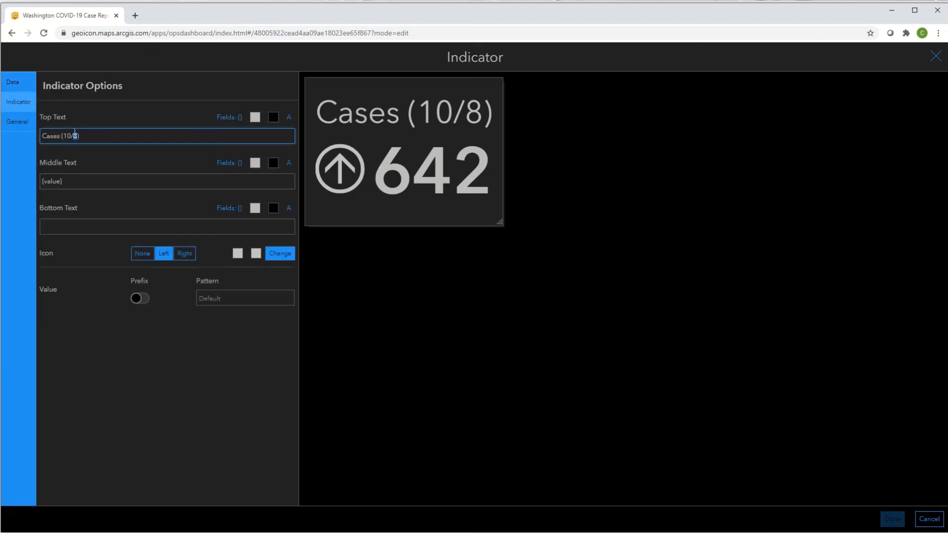
text(9)
click(892, 519)
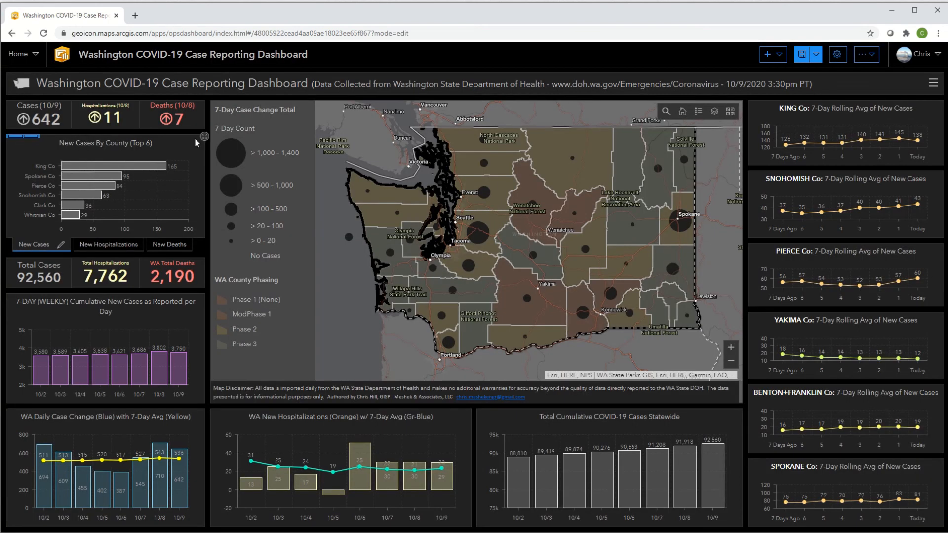
Step: Set the top text of the new hospitalizations indicator to Hospitalizations (10/9)
click(81, 120)
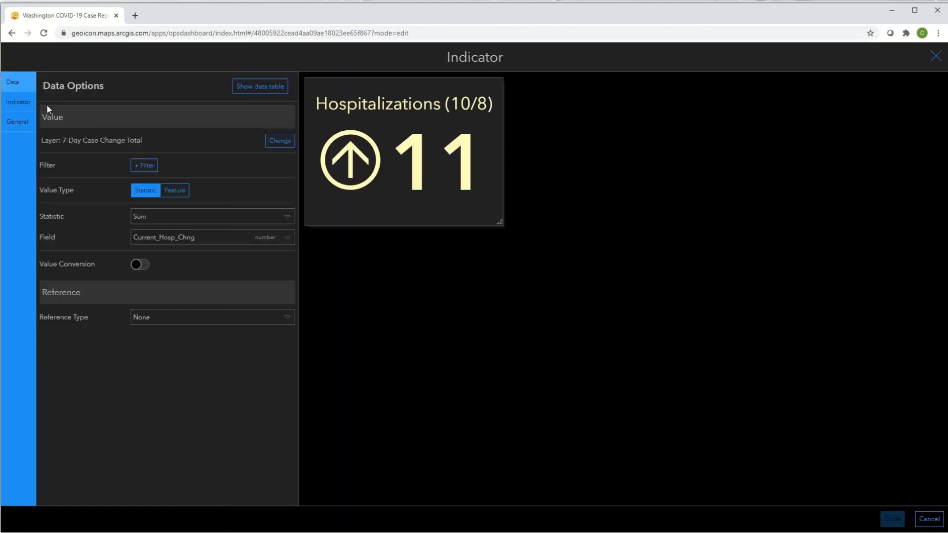
click(18, 102)
double_click(105, 136)
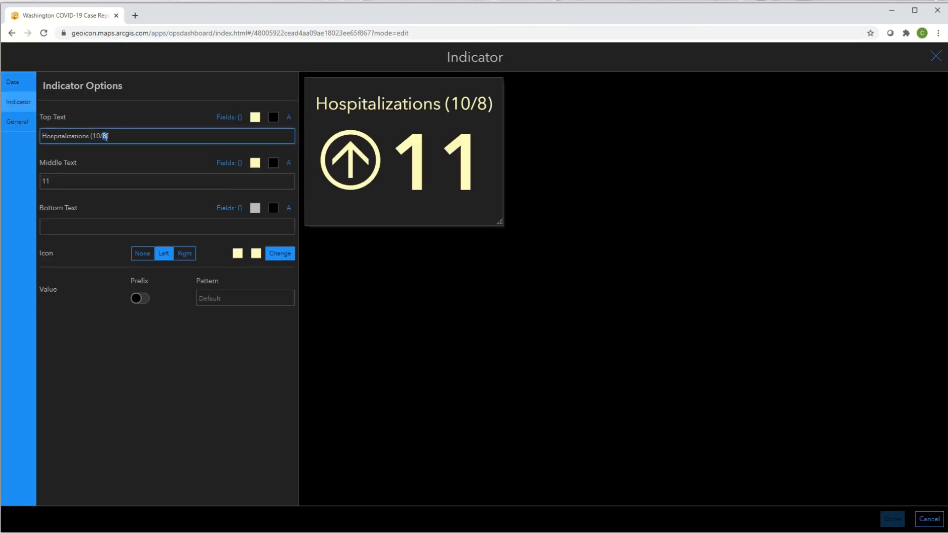
text(9)
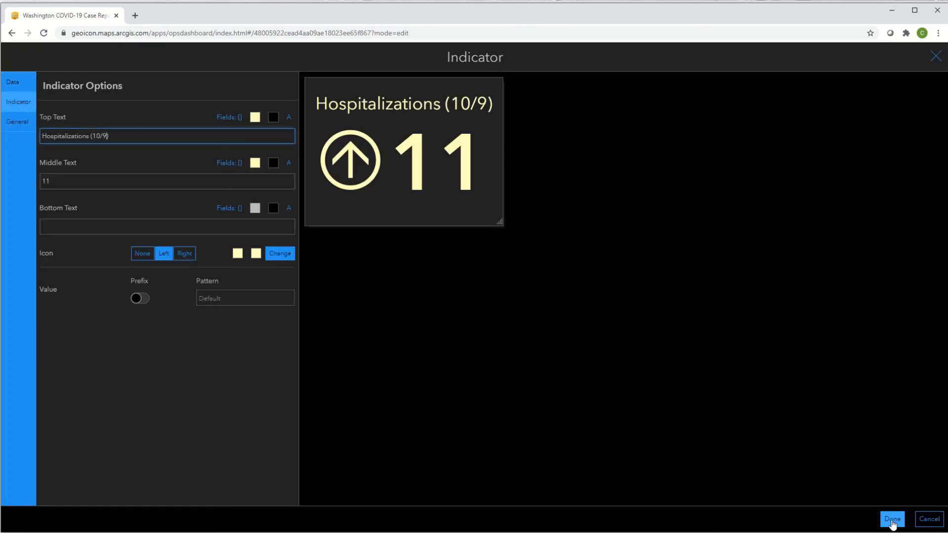
click(892, 519)
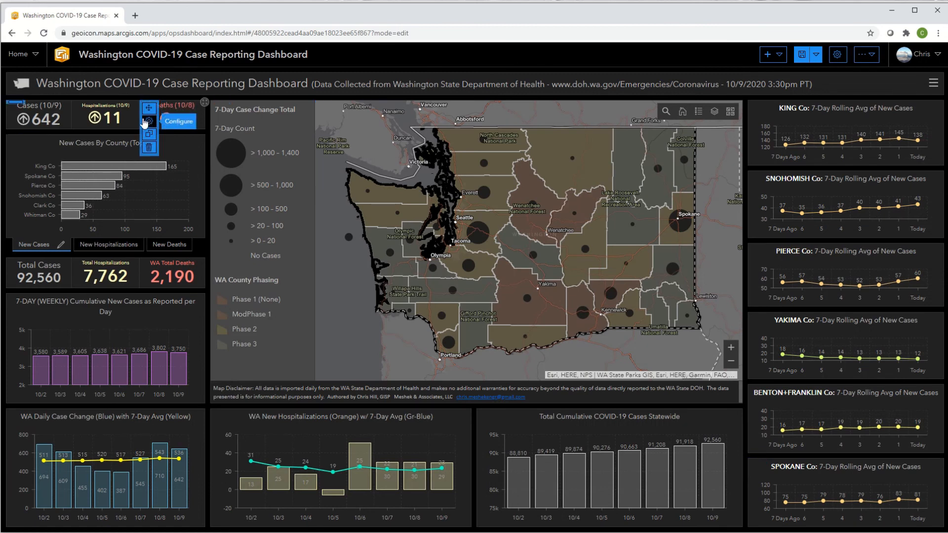
Step: Set the top text of the new deaths indicator to Deaths (10/9)
click(149, 121)
click(19, 102)
double_click(79, 136)
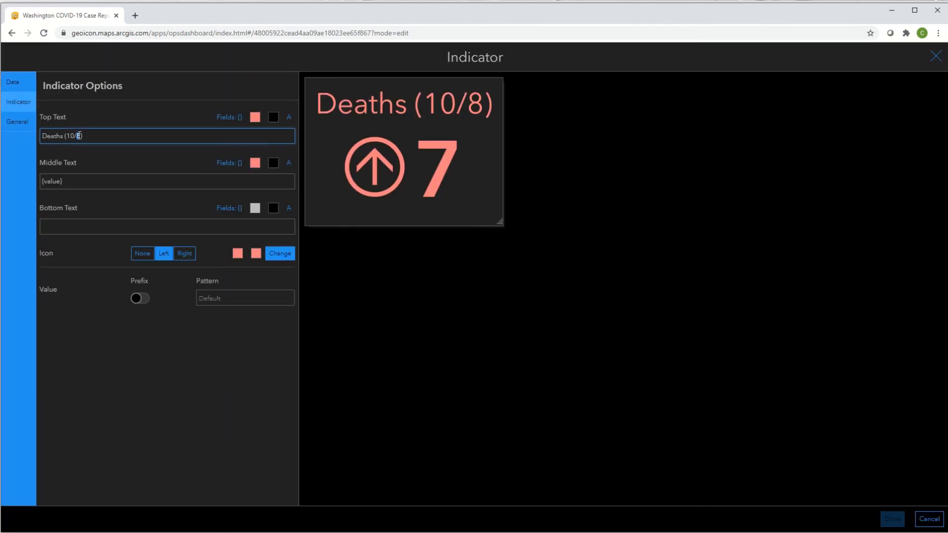
text(9)
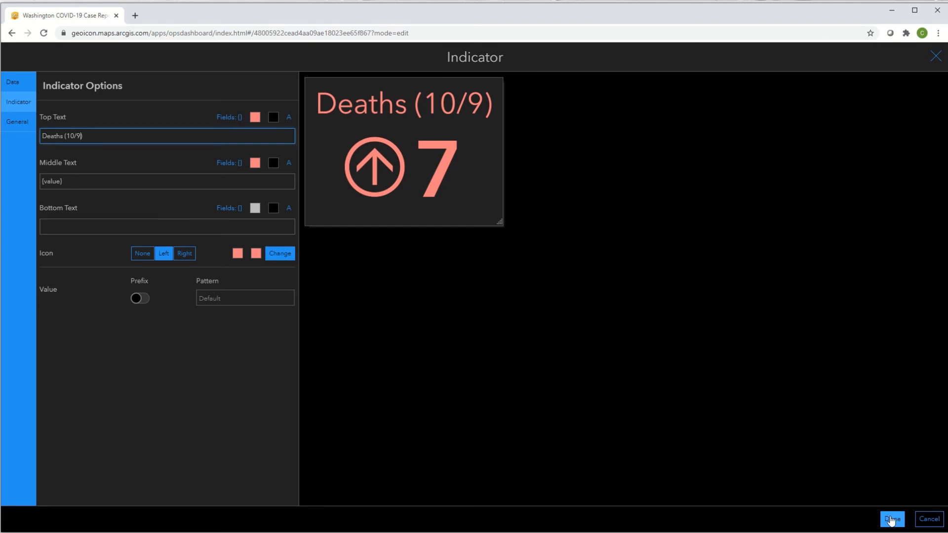
click(888, 519)
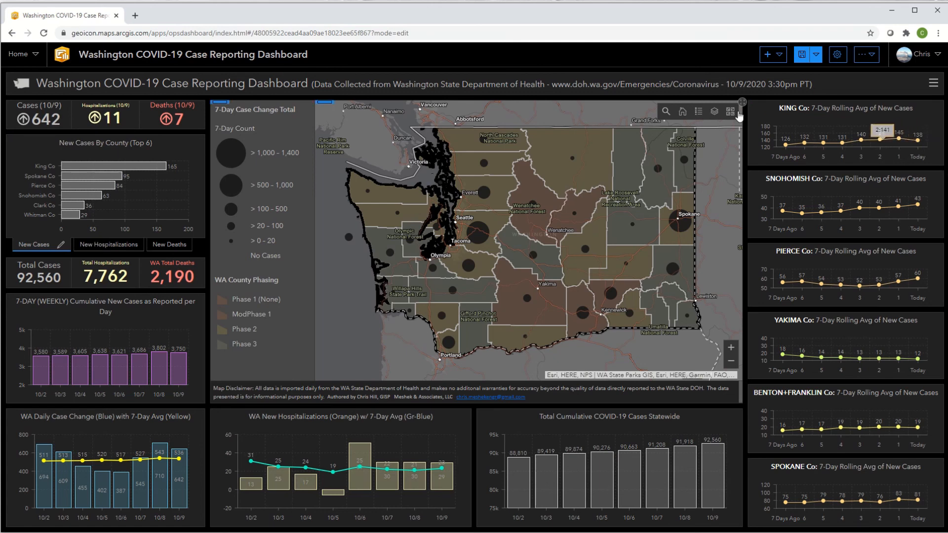
Step: Change the series color of the King Co 7-day rolling average chart to light yellow (#ffff73)
click(758, 120)
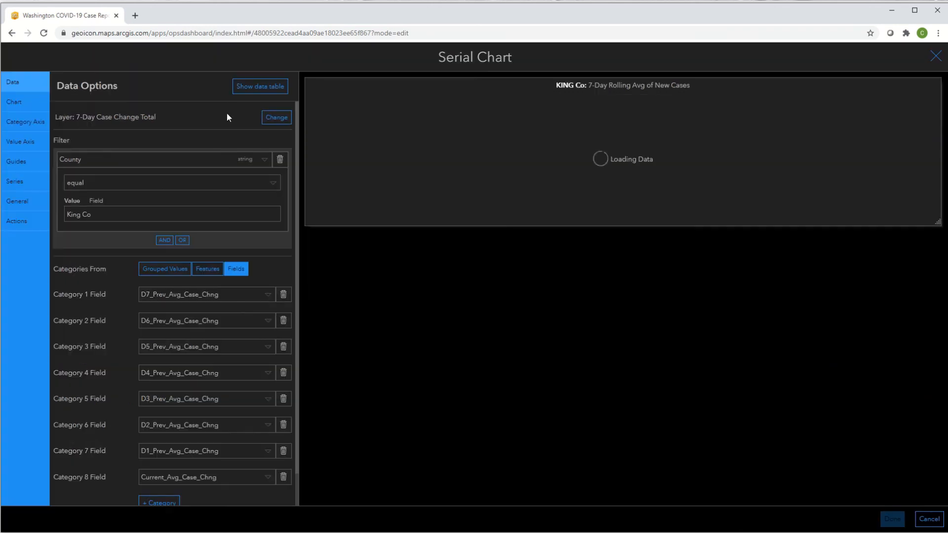
click(20, 183)
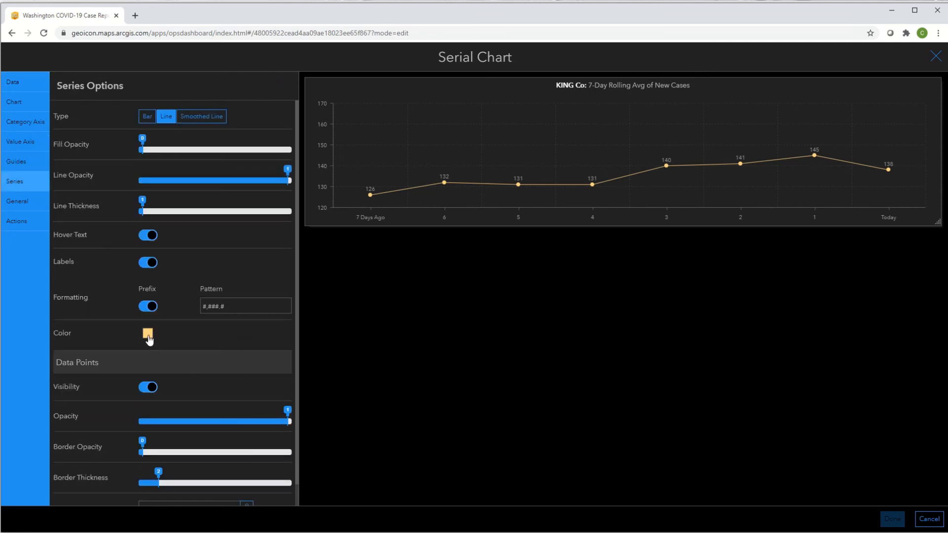
click(148, 336)
click(183, 356)
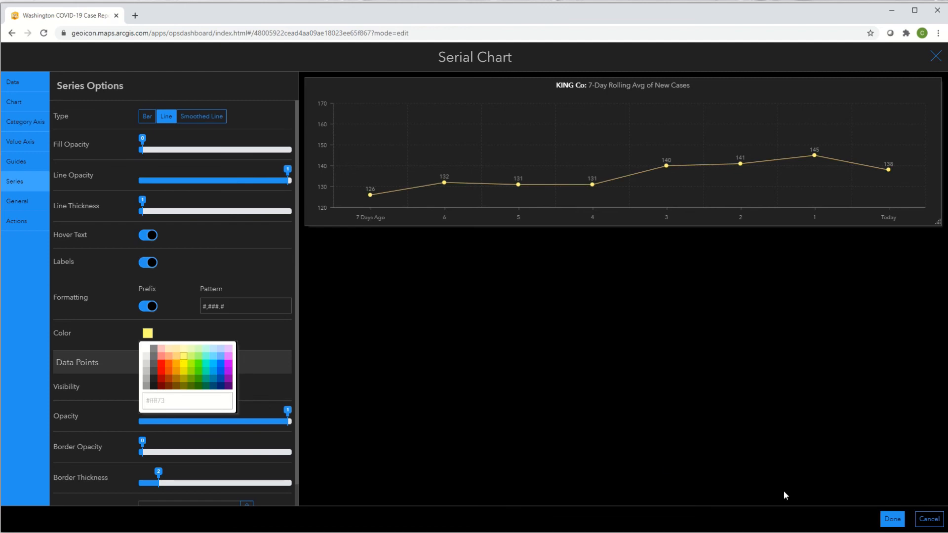
click(891, 519)
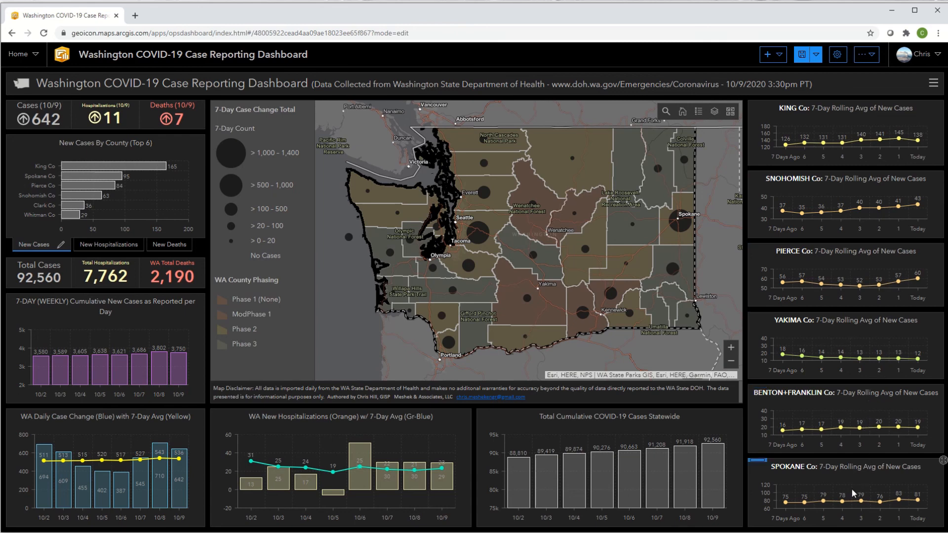
Step: Change the series color of the Spokane Co 7-day rolling average chart to light yellow and save the dashboard
mouse_move(757, 461)
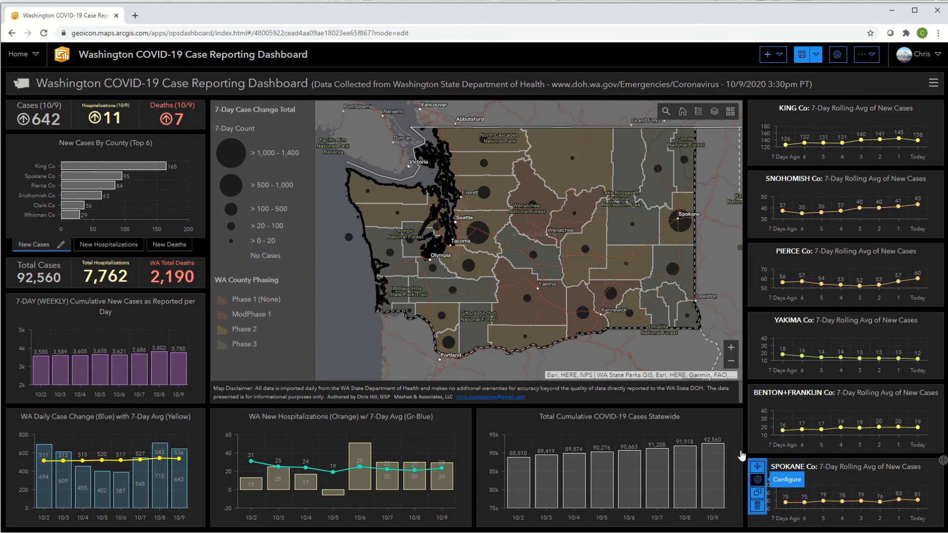
click(757, 481)
click(22, 184)
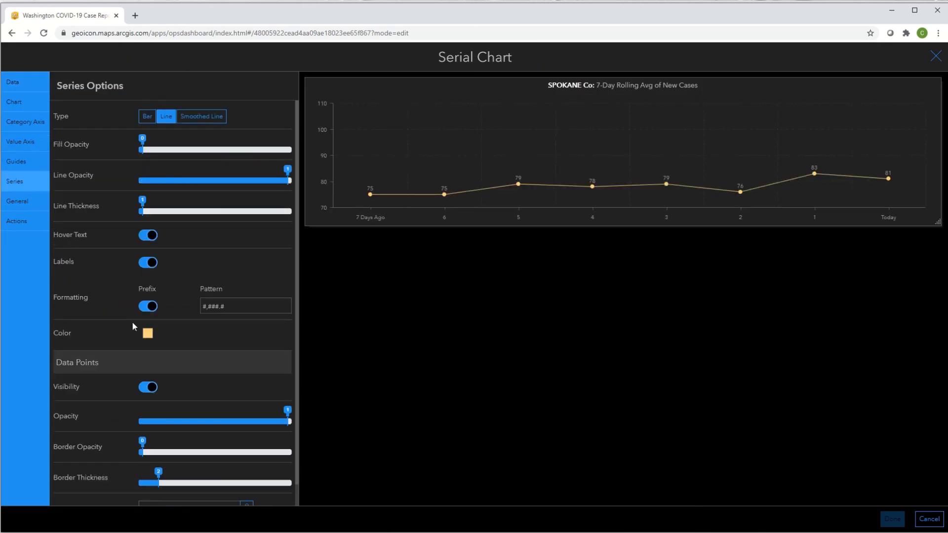
click(147, 333)
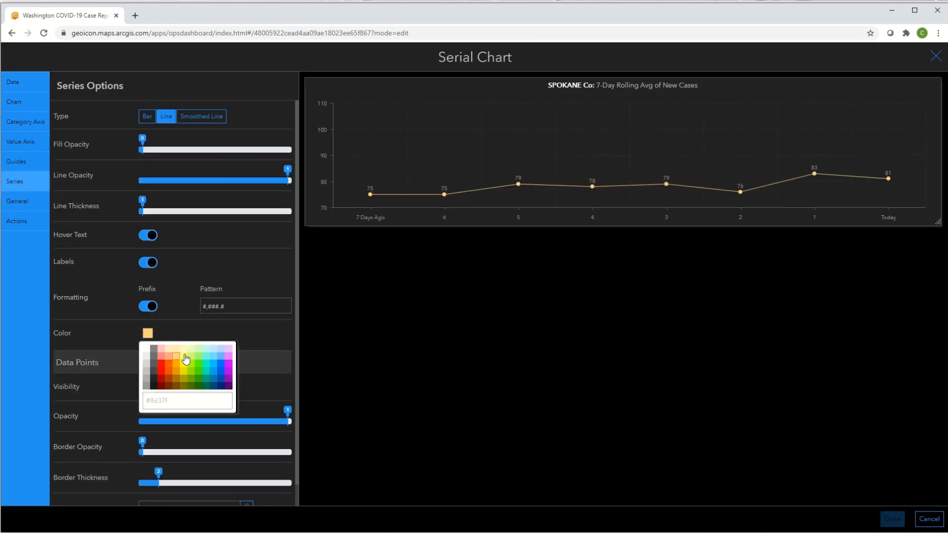
click(183, 356)
click(893, 520)
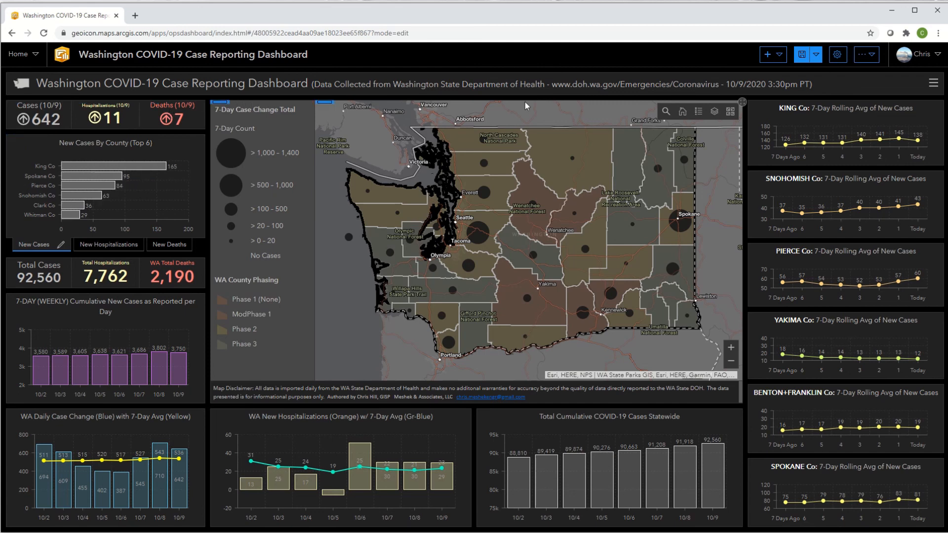
click(802, 55)
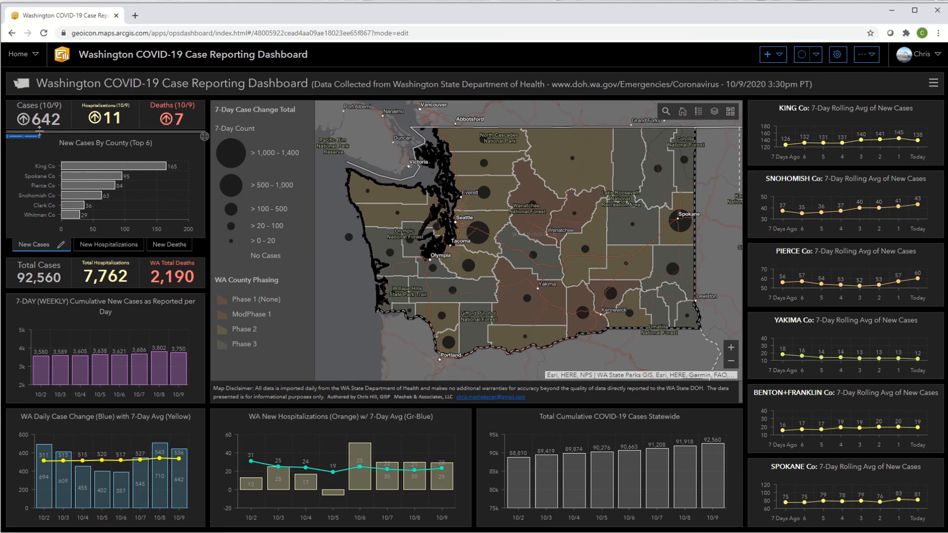